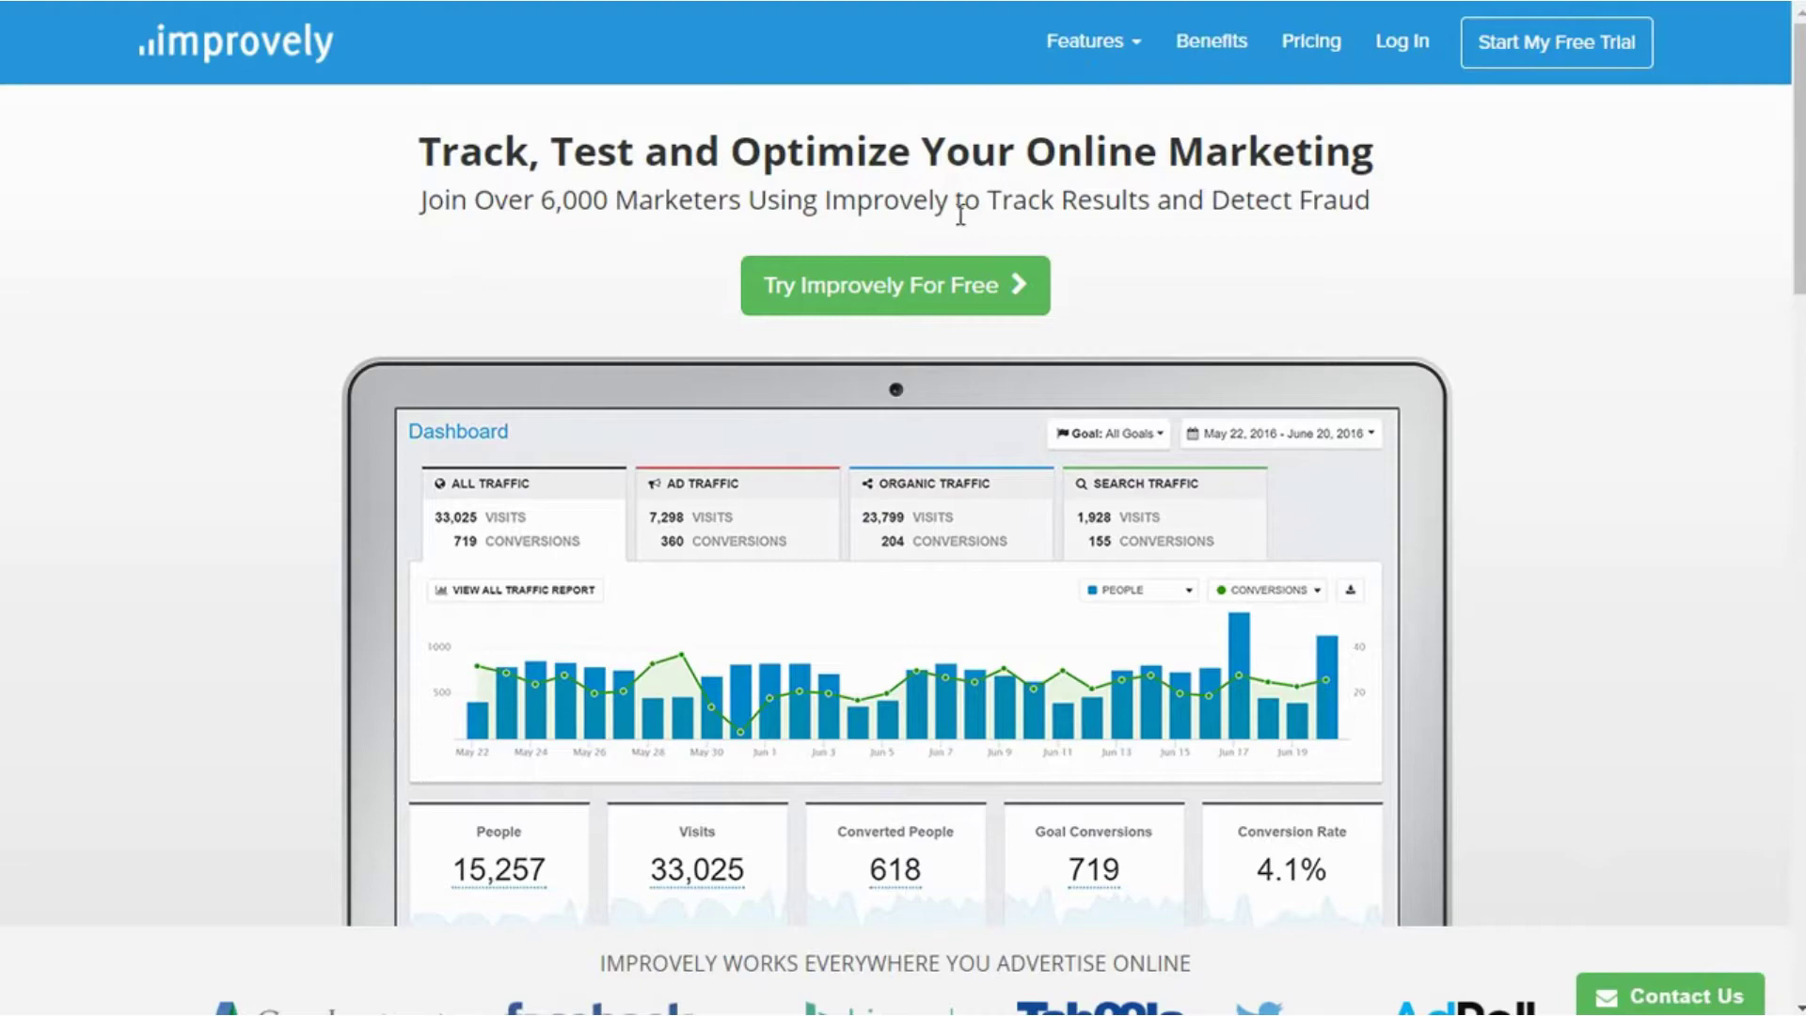
Start the free trial, look over the Freelancer signup form, and reach the demo's Your Projects page.
{"action": "scroll", "coordinate": [960, 214], "scroll_direction": "down", "scroll_amount": 7}
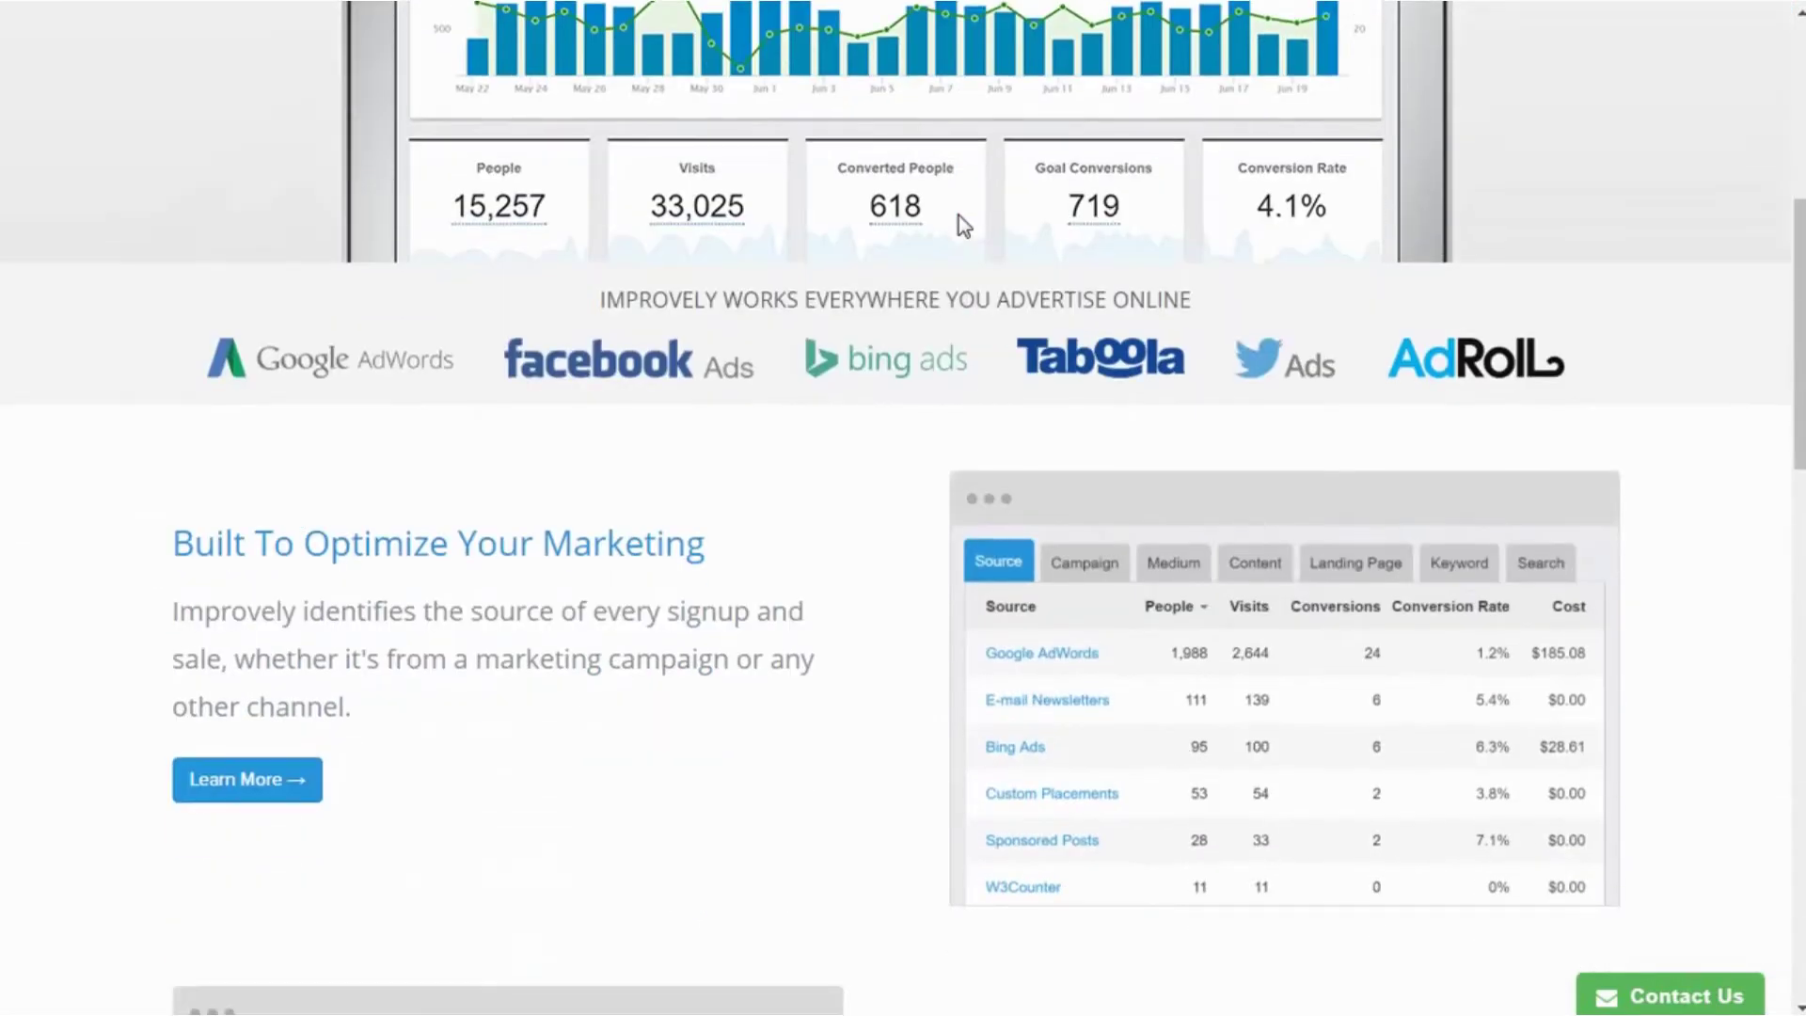
{"action": "scroll", "coordinate": [958, 217], "scroll_direction": "down", "scroll_amount": 8}
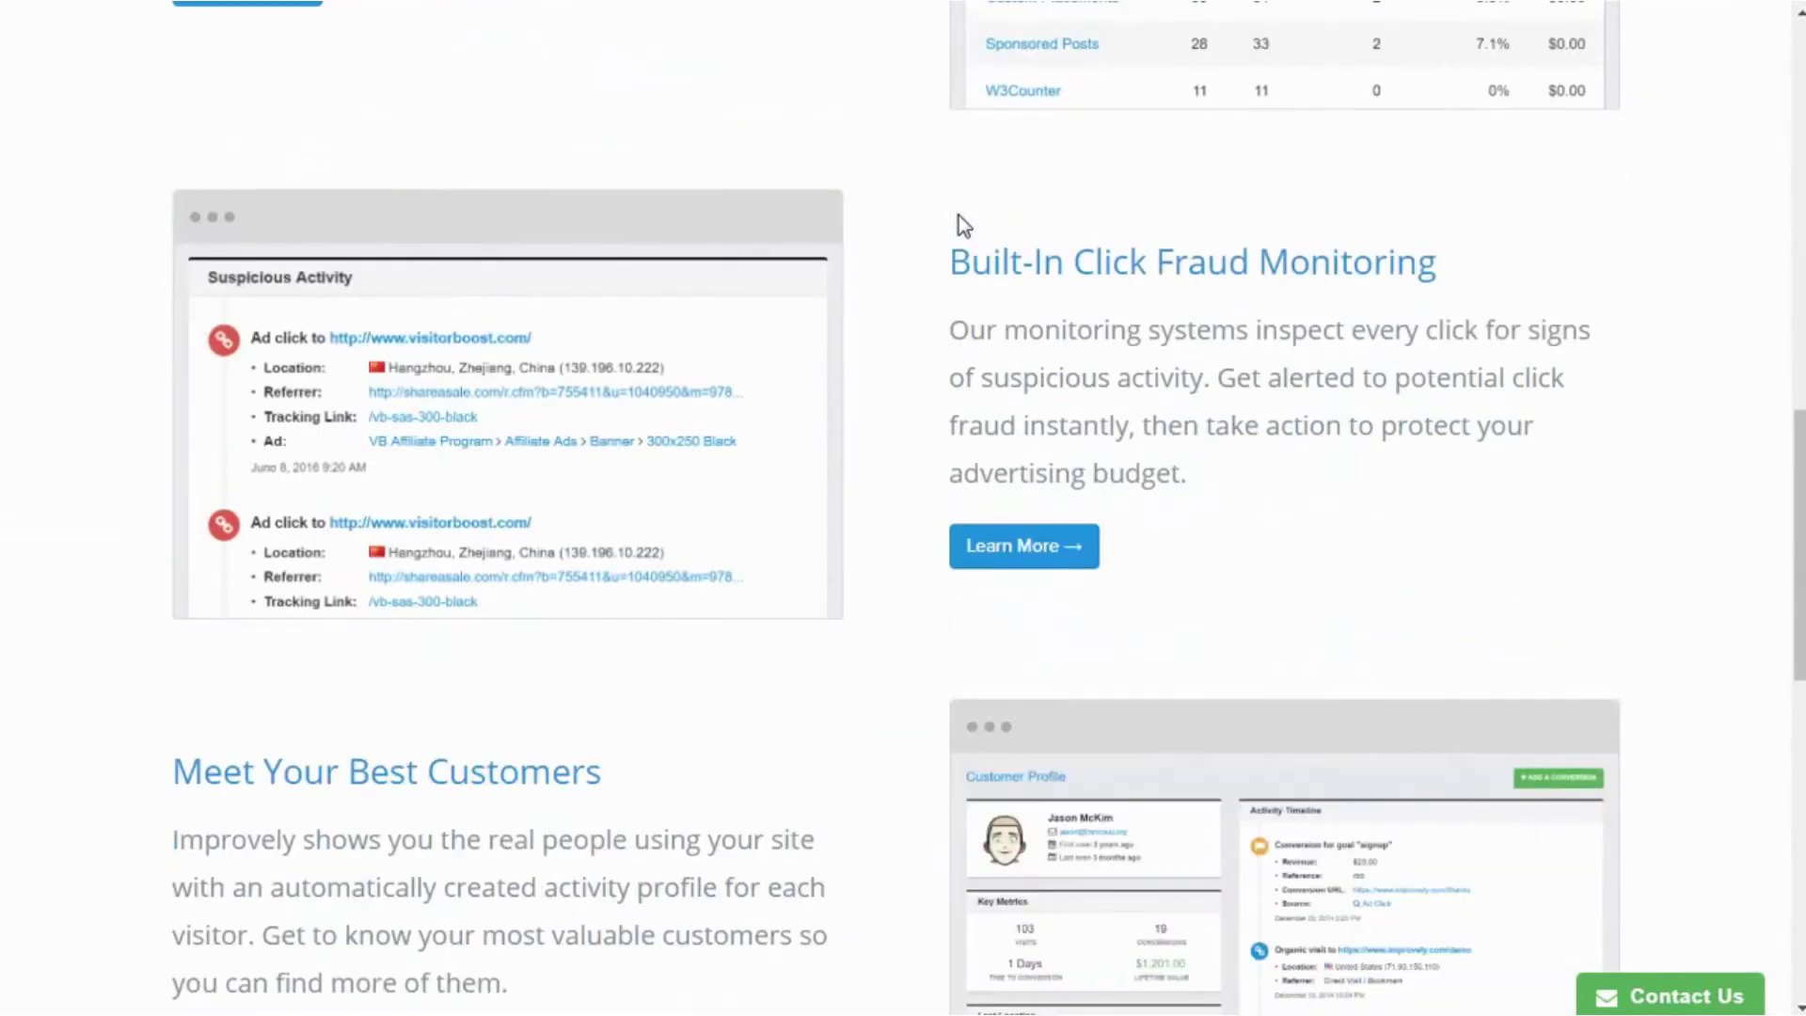
{"action": "scroll", "coordinate": [957, 216], "scroll_direction": "down", "scroll_amount": 12}
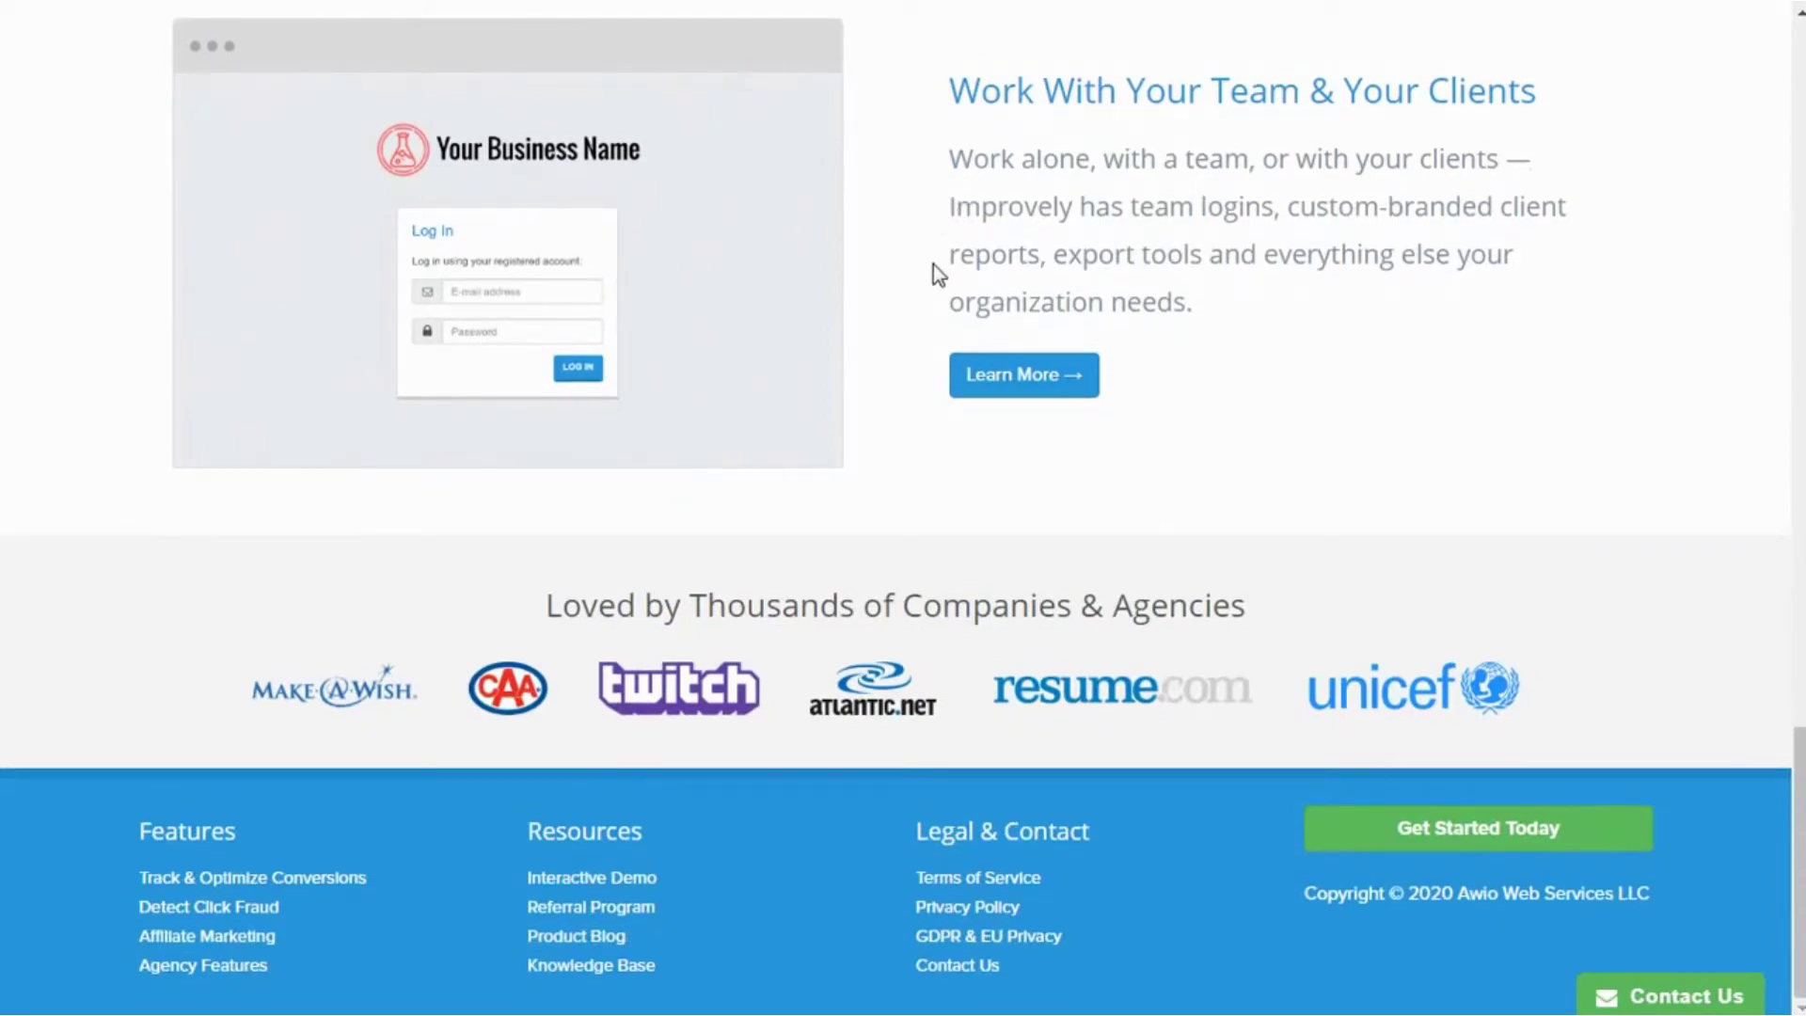
{"action": "scroll", "coordinate": [934, 265], "scroll_direction": "up", "scroll_amount": 15}
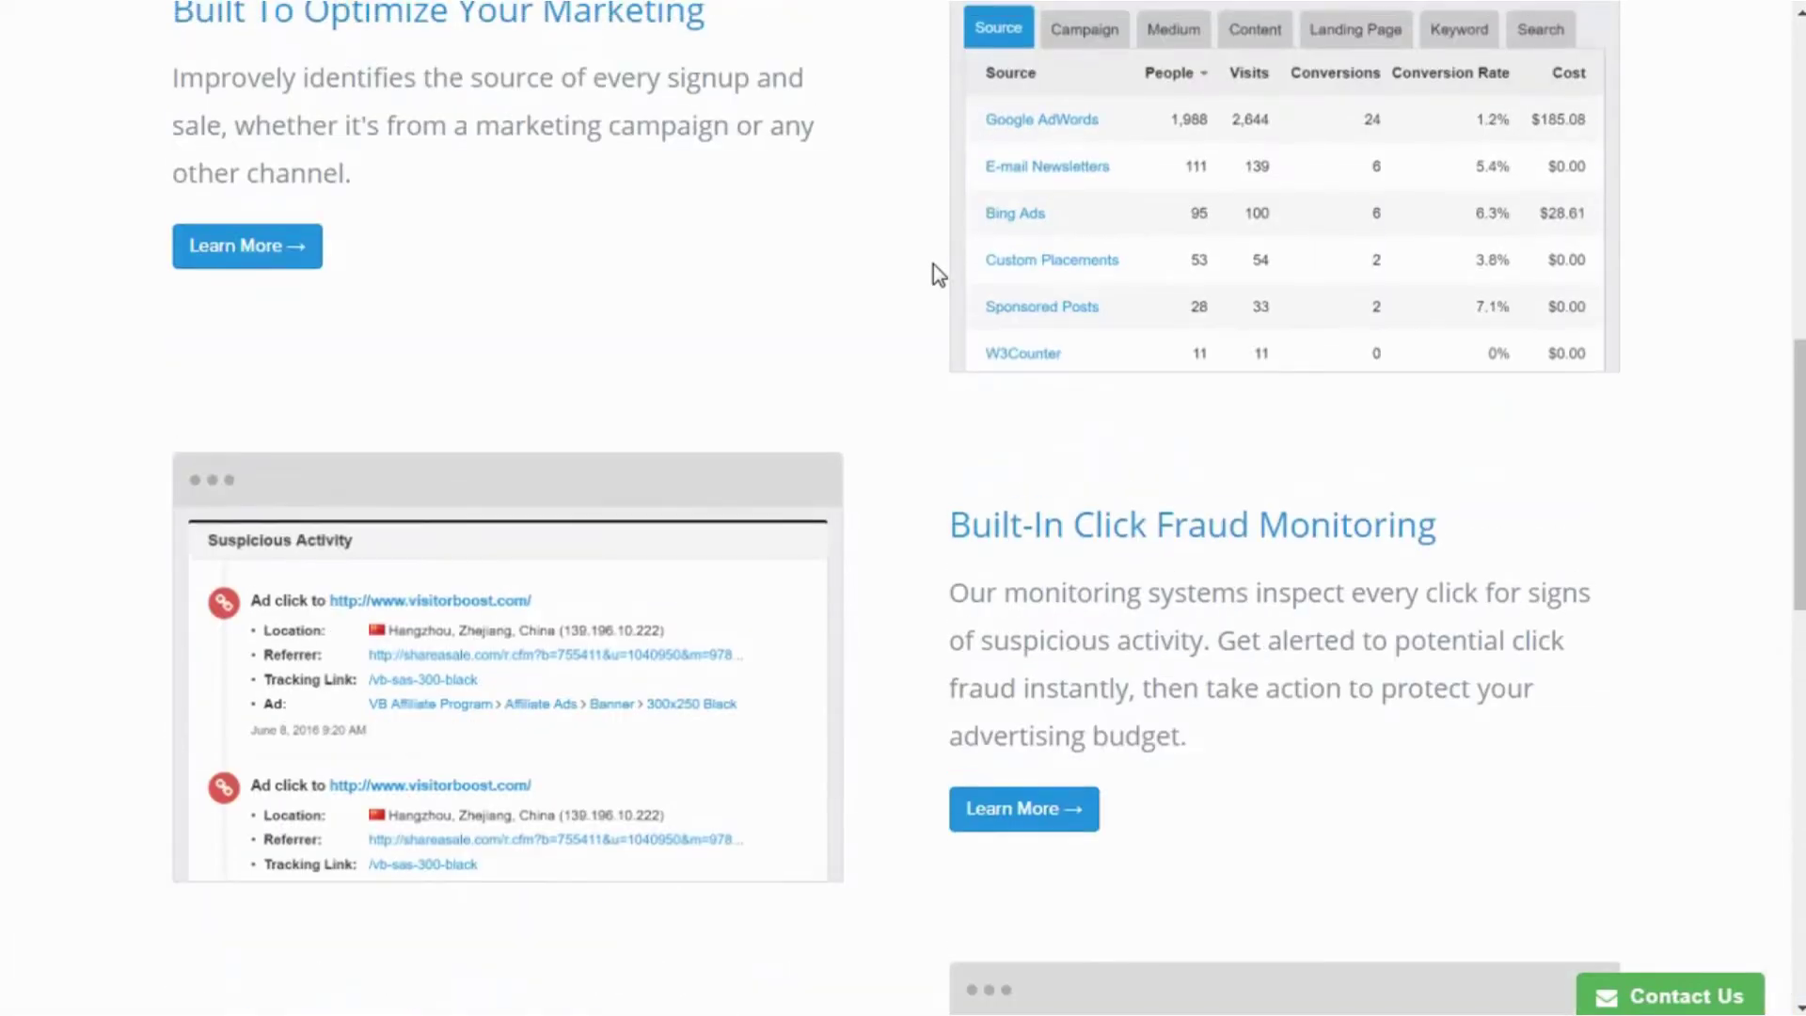
{"action": "scroll", "coordinate": [934, 264], "scroll_direction": "up", "scroll_amount": 11}
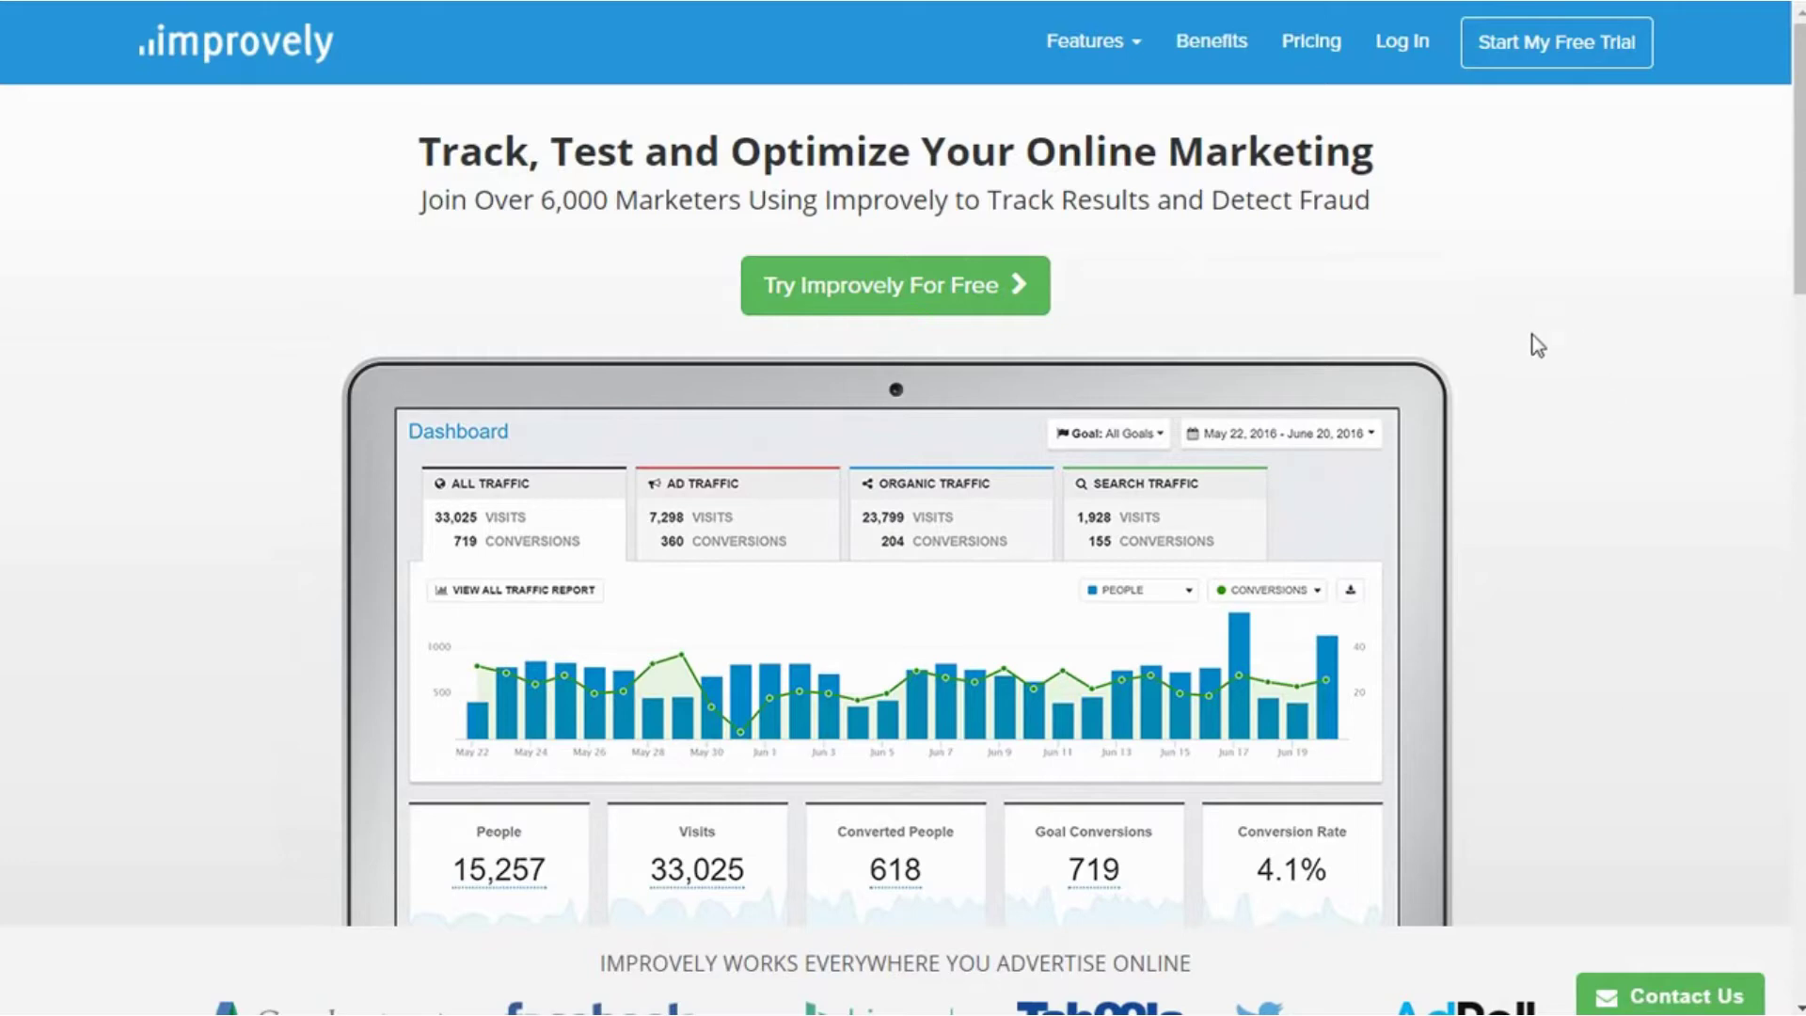
{"action": "left_click", "coordinate": [1541, 81]}
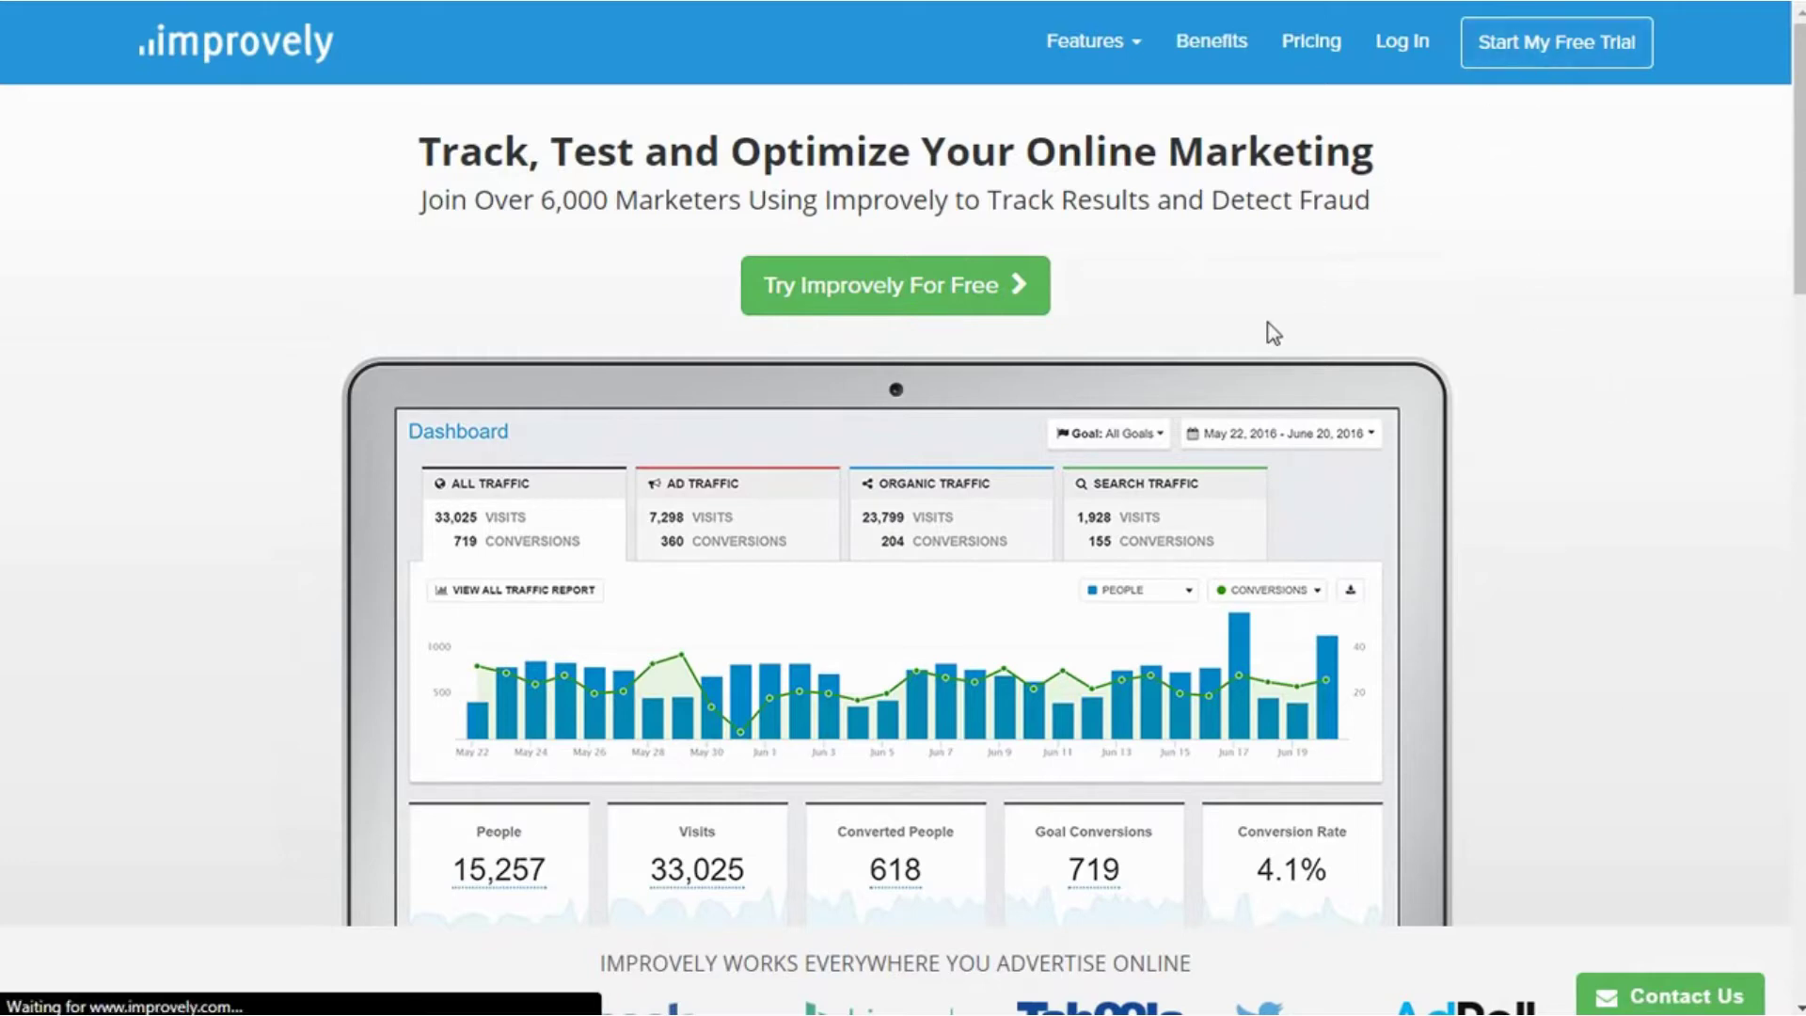
{"action": "scroll", "coordinate": [154, 546], "scroll_direction": "down", "scroll_amount": 3}
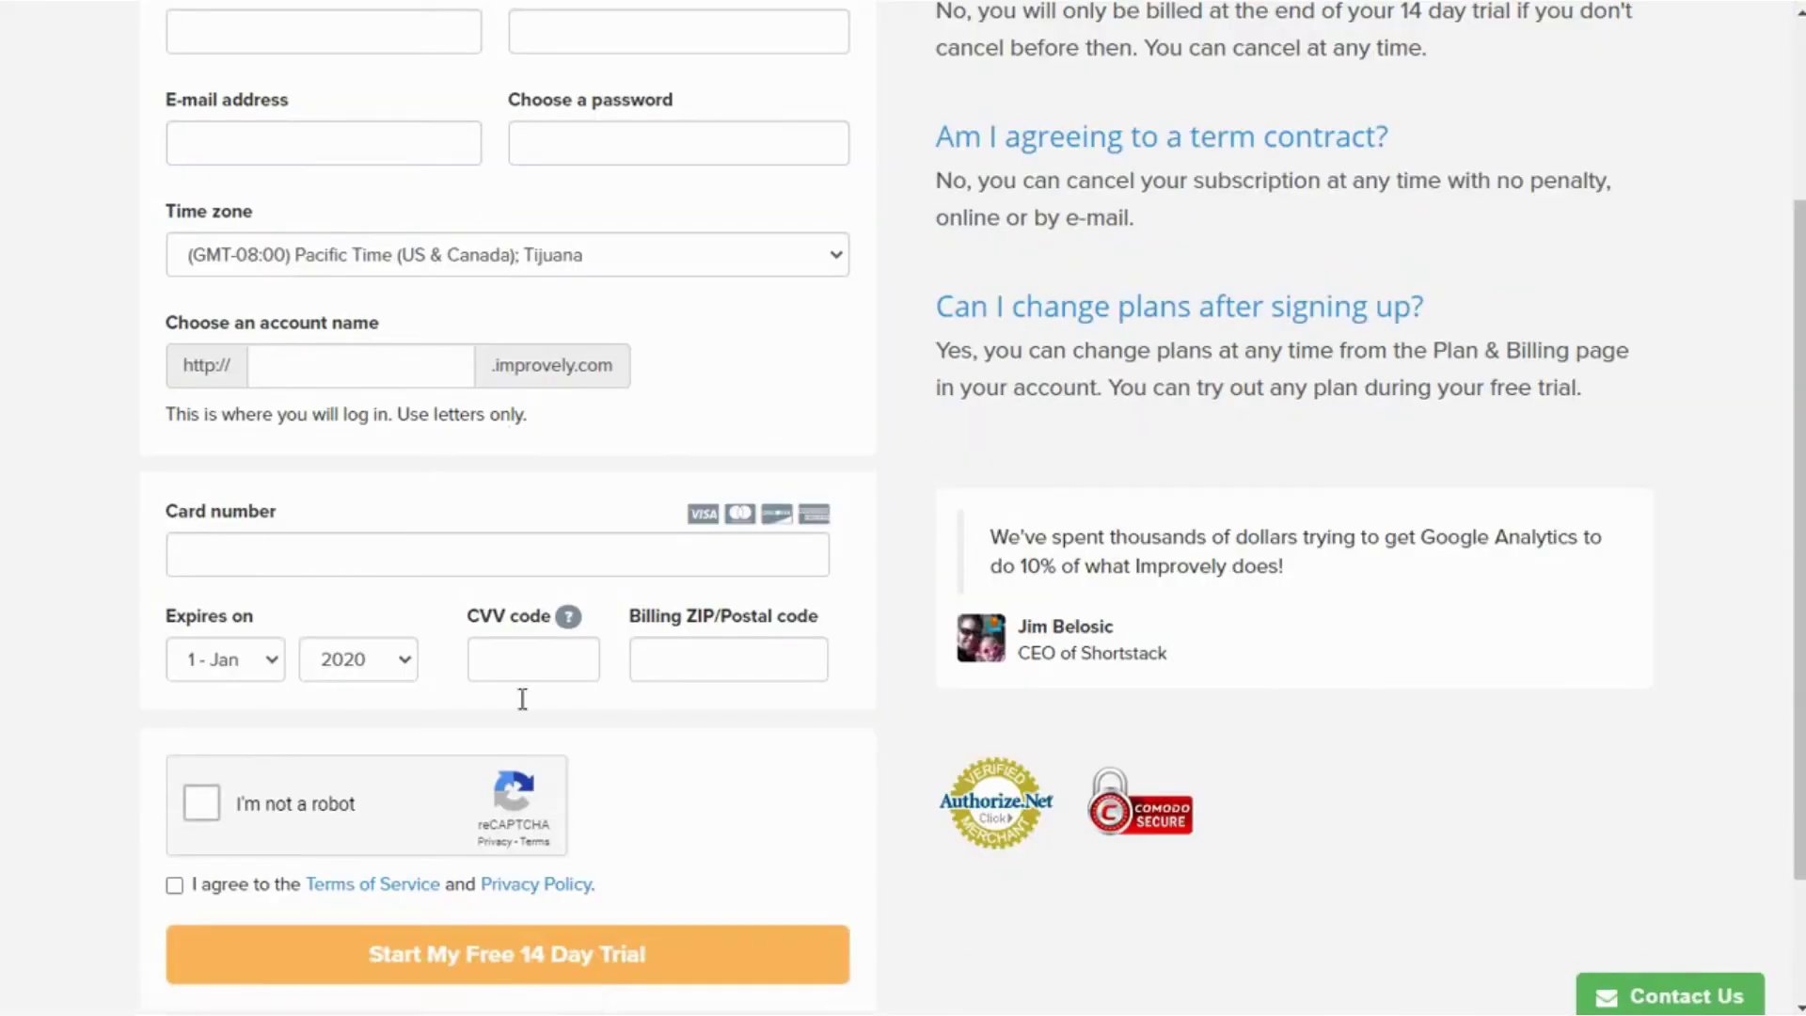
{"action": "scroll", "coordinate": [748, 722], "scroll_direction": "up", "scroll_amount": 3}
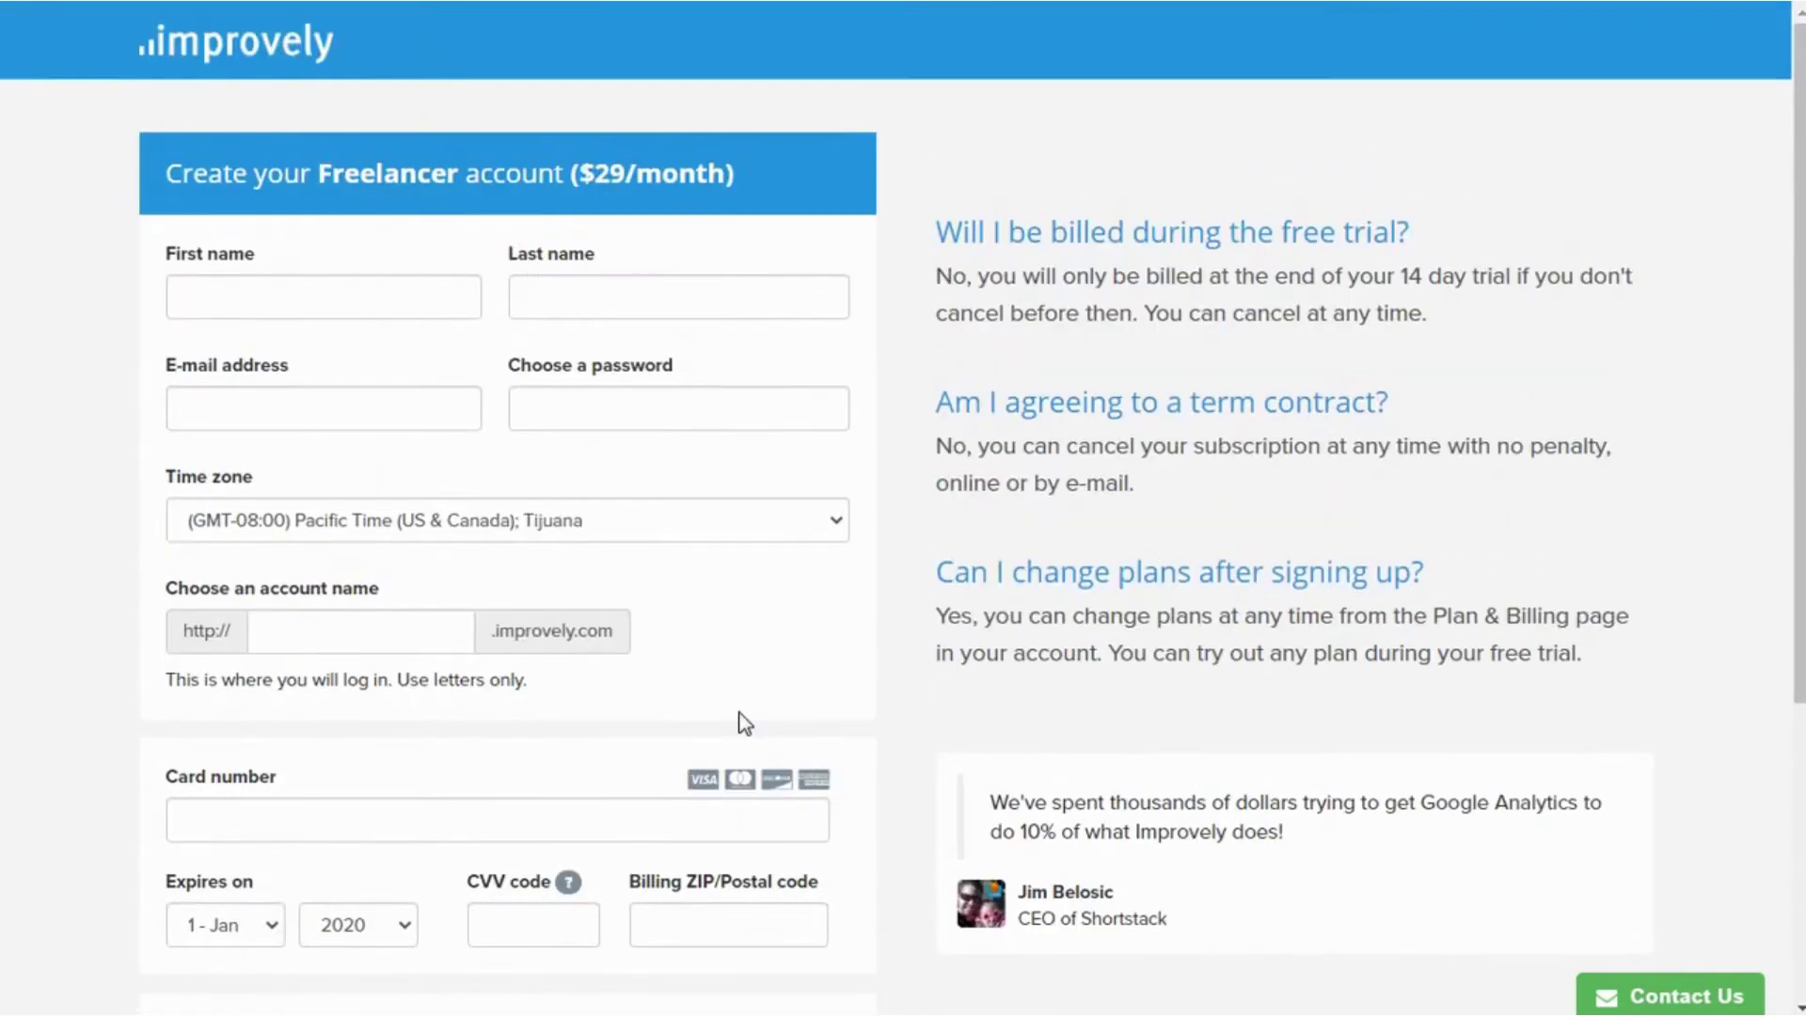
{"action": "scroll", "coordinate": [746, 722], "scroll_direction": "down", "scroll_amount": 4}
{"action": "scroll", "coordinate": [747, 723], "scroll_direction": "up", "scroll_amount": 4}
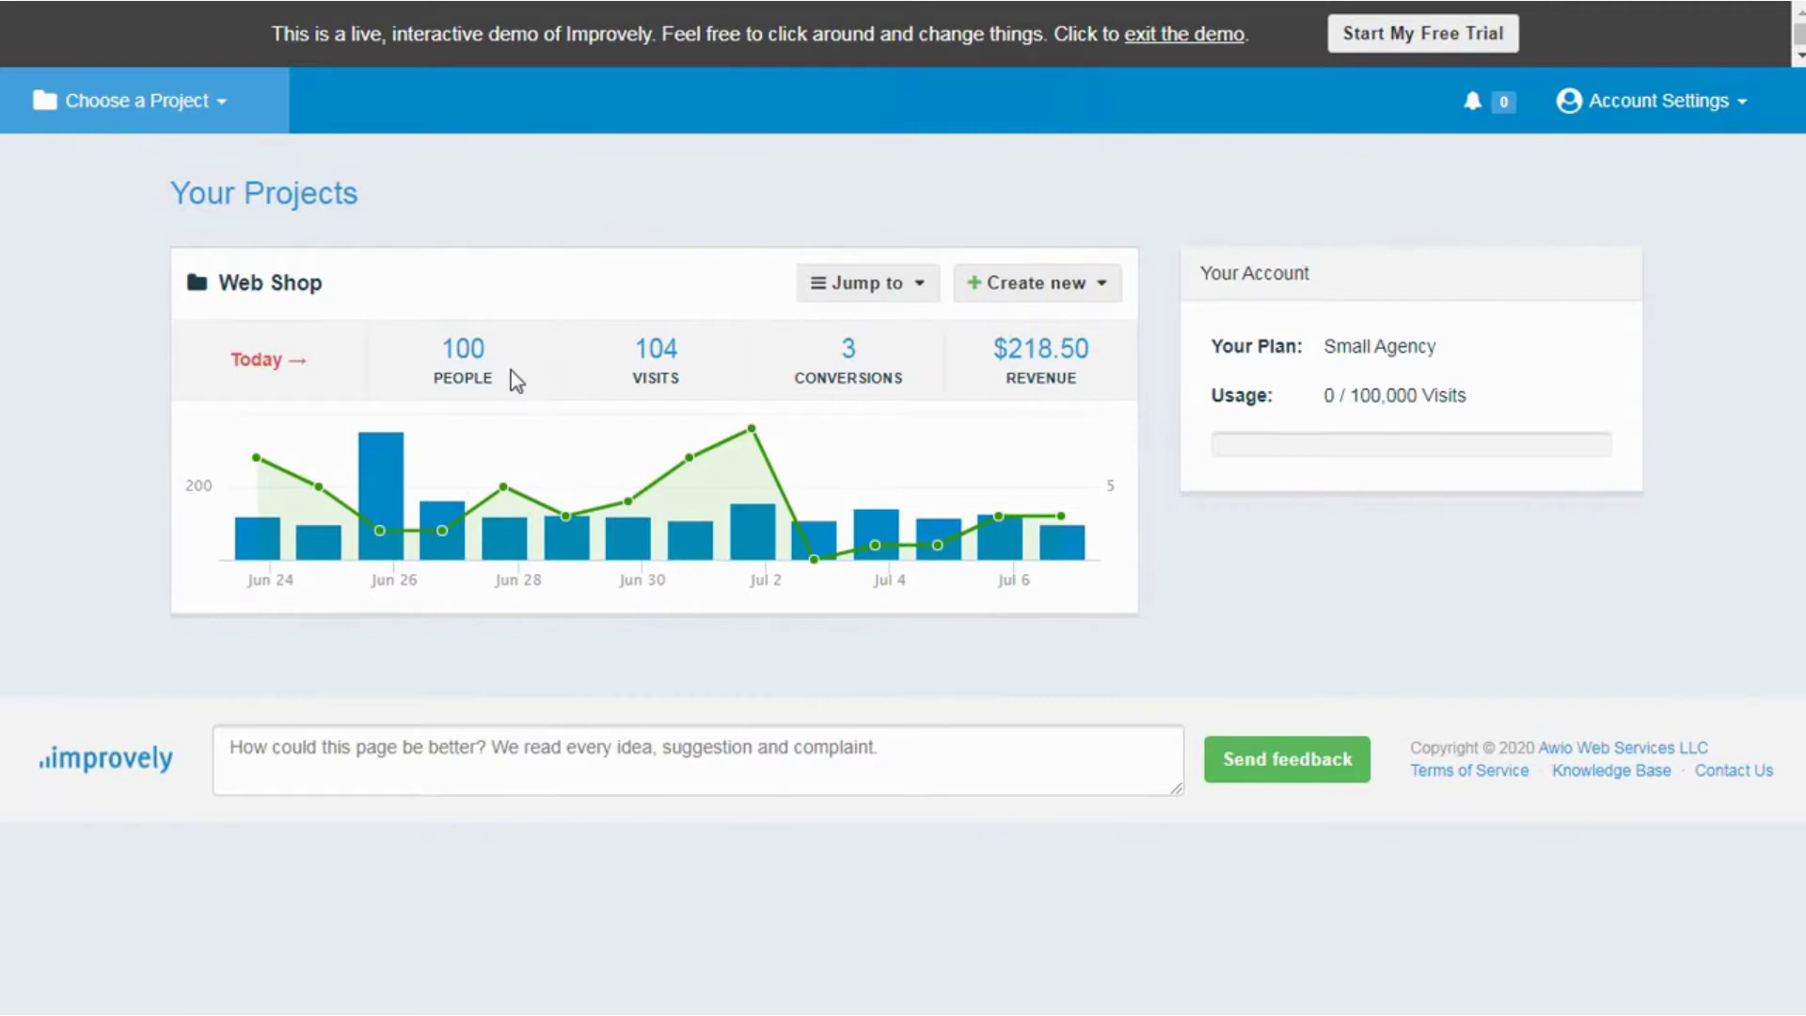
Create a new project named 'Project One' with Dollar as its currency.
{"action": "left_click", "coordinate": [235, 123]}
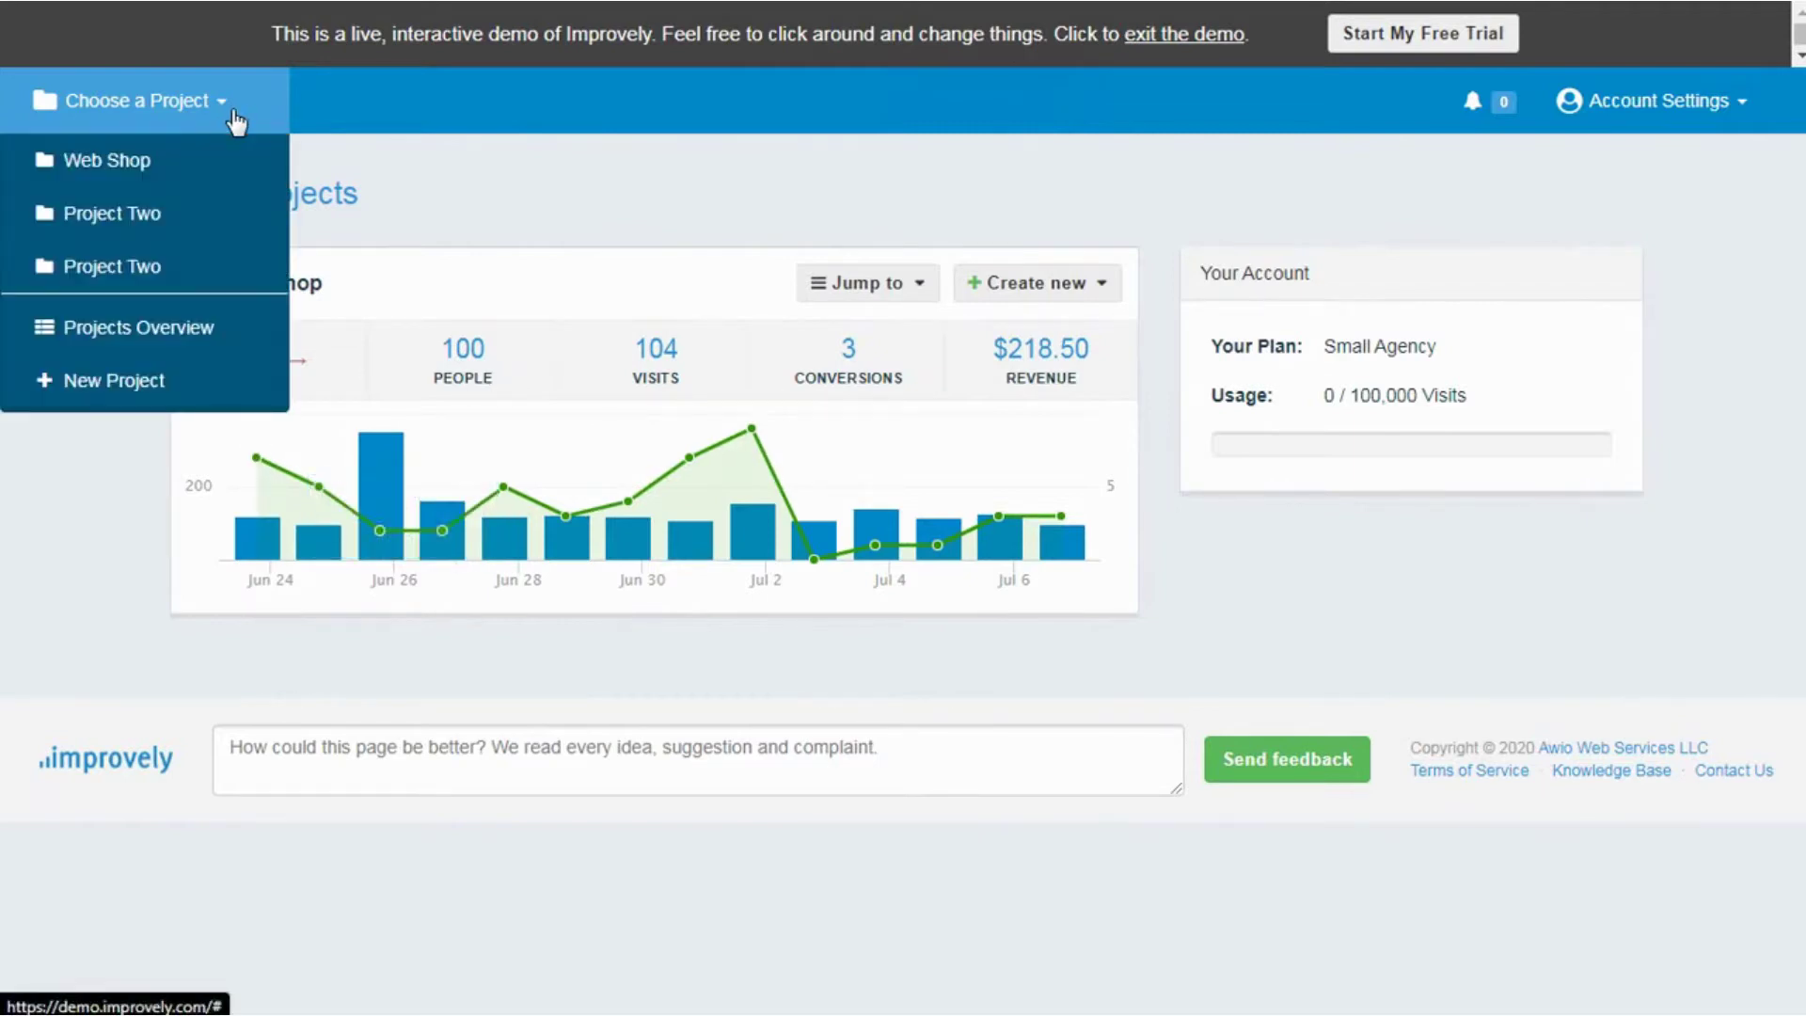
{"action": "left_click", "coordinate": [144, 382]}
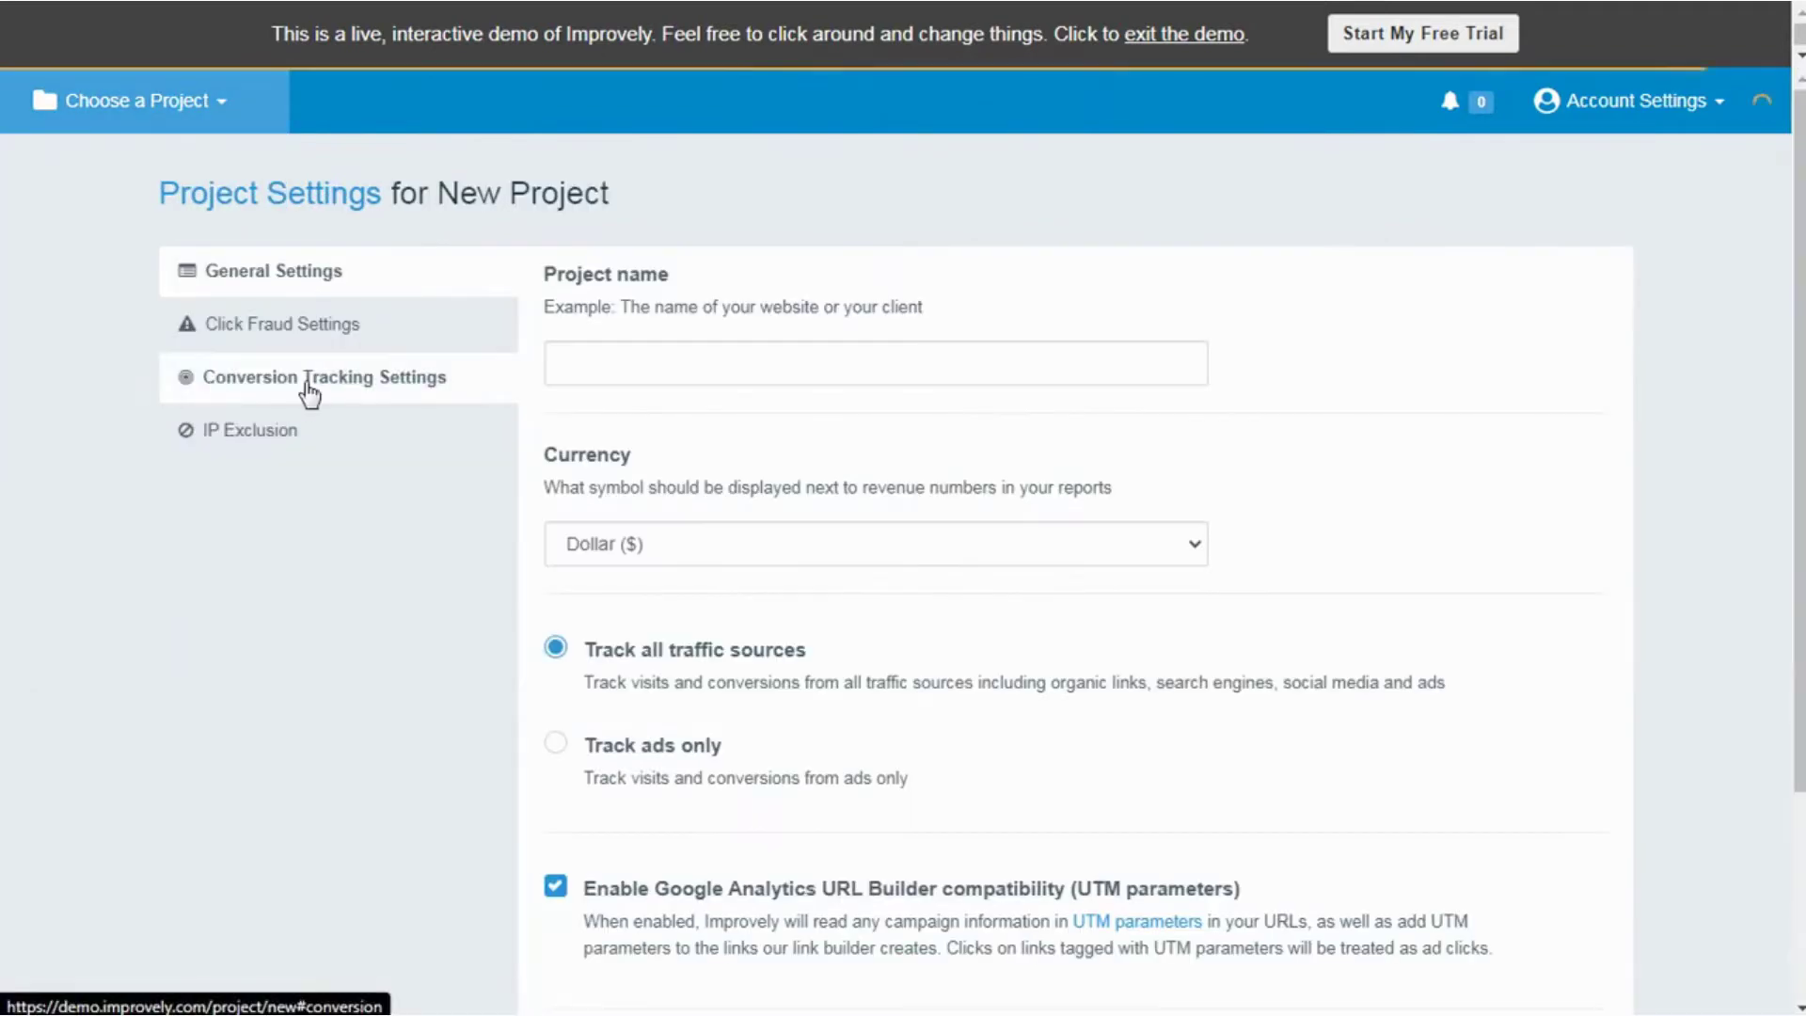
{"action": "left_click", "coordinate": [583, 362]}
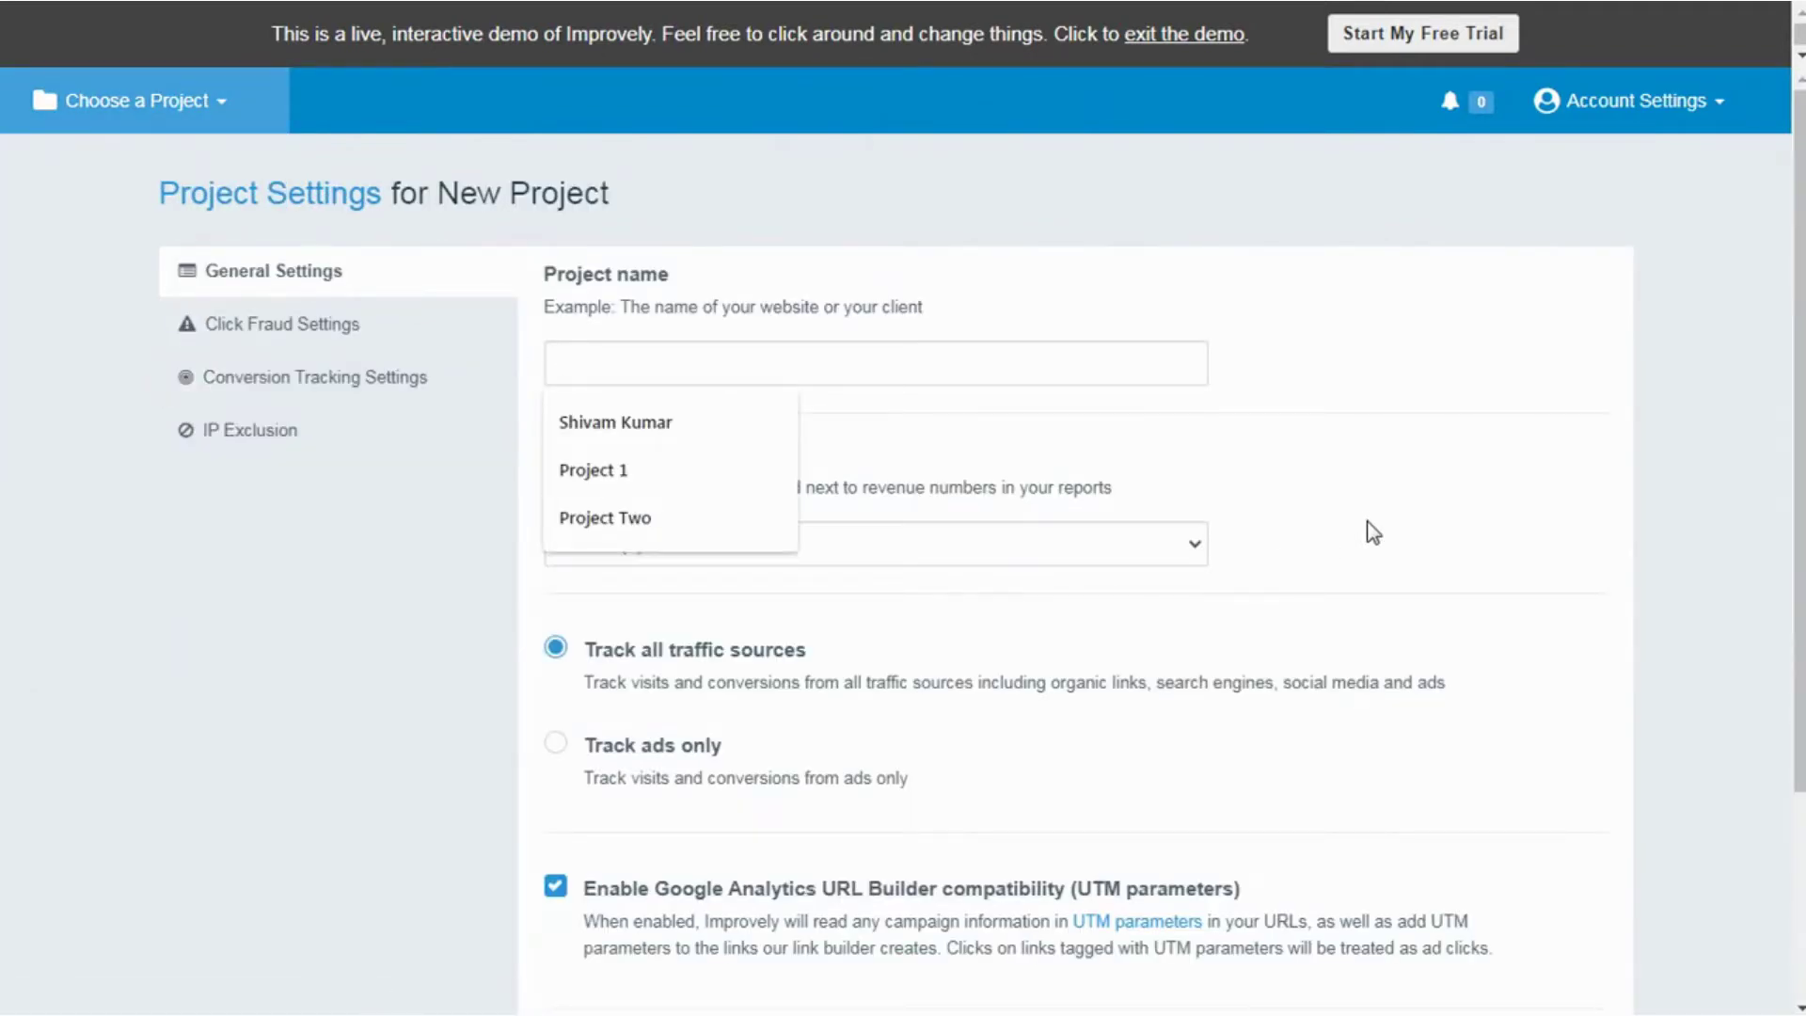
{"action": "type", "text": "Projec"}
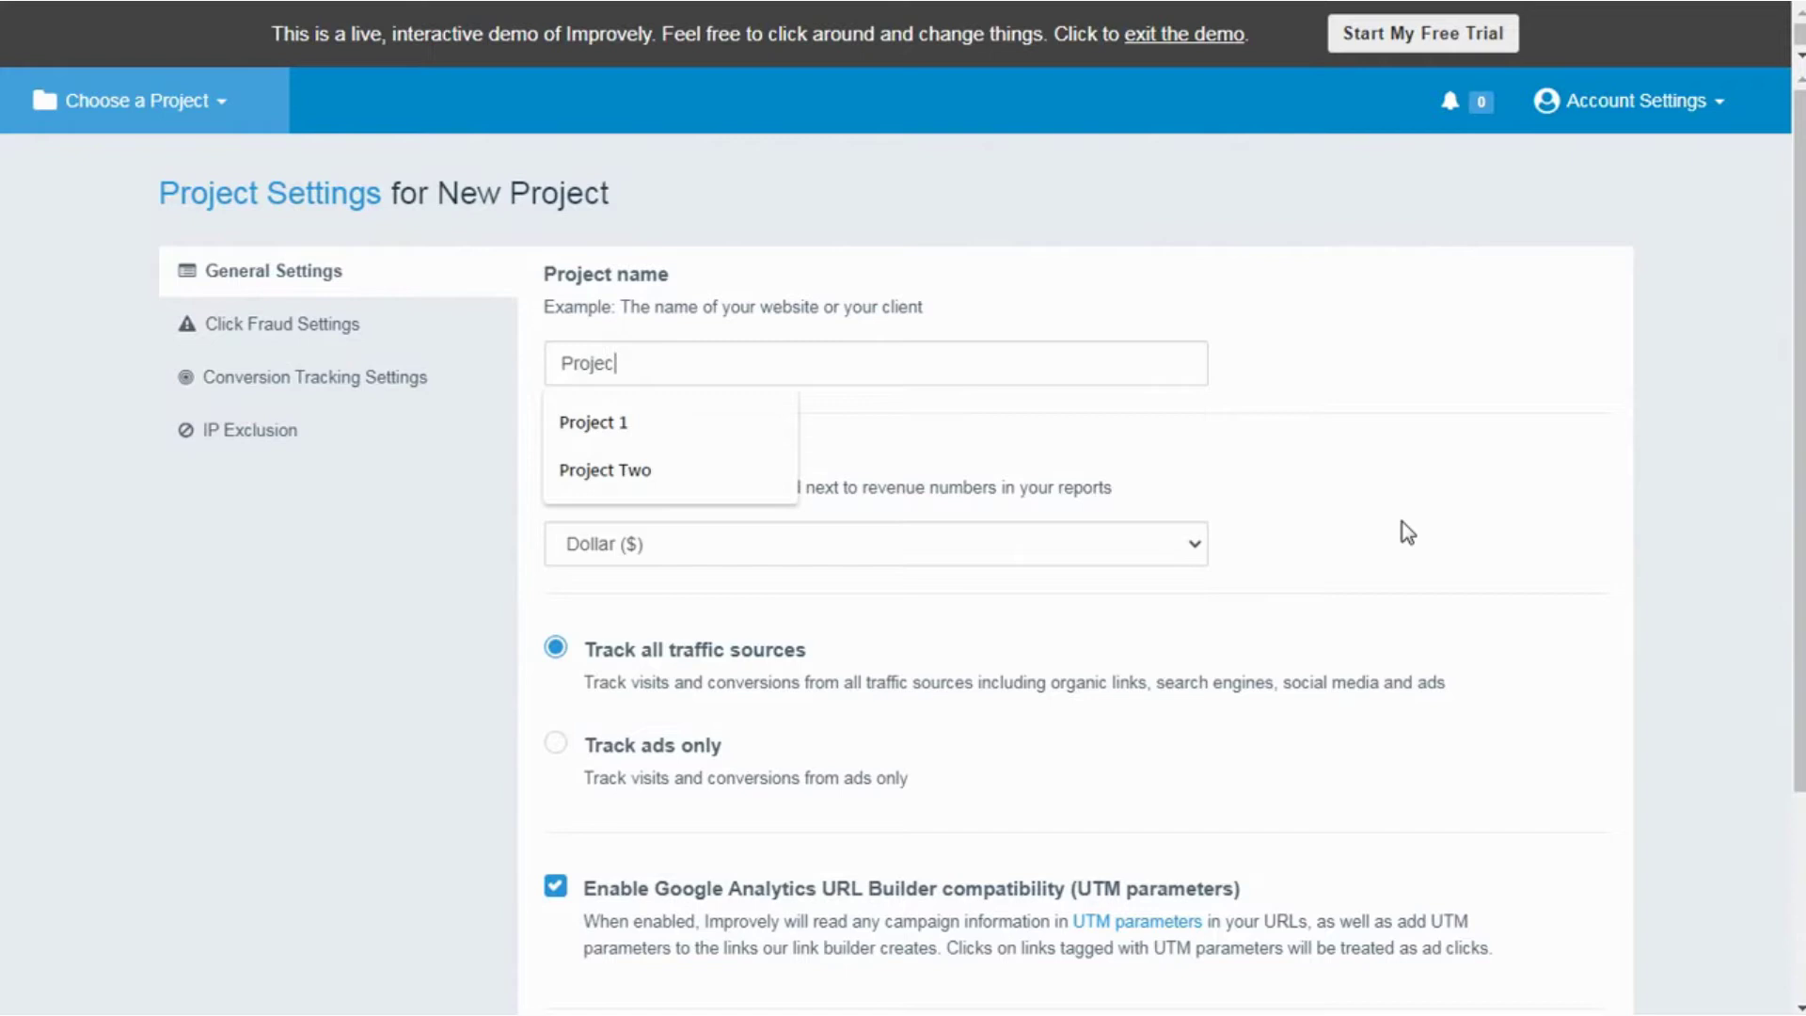
{"action": "type", "text": "t One"}
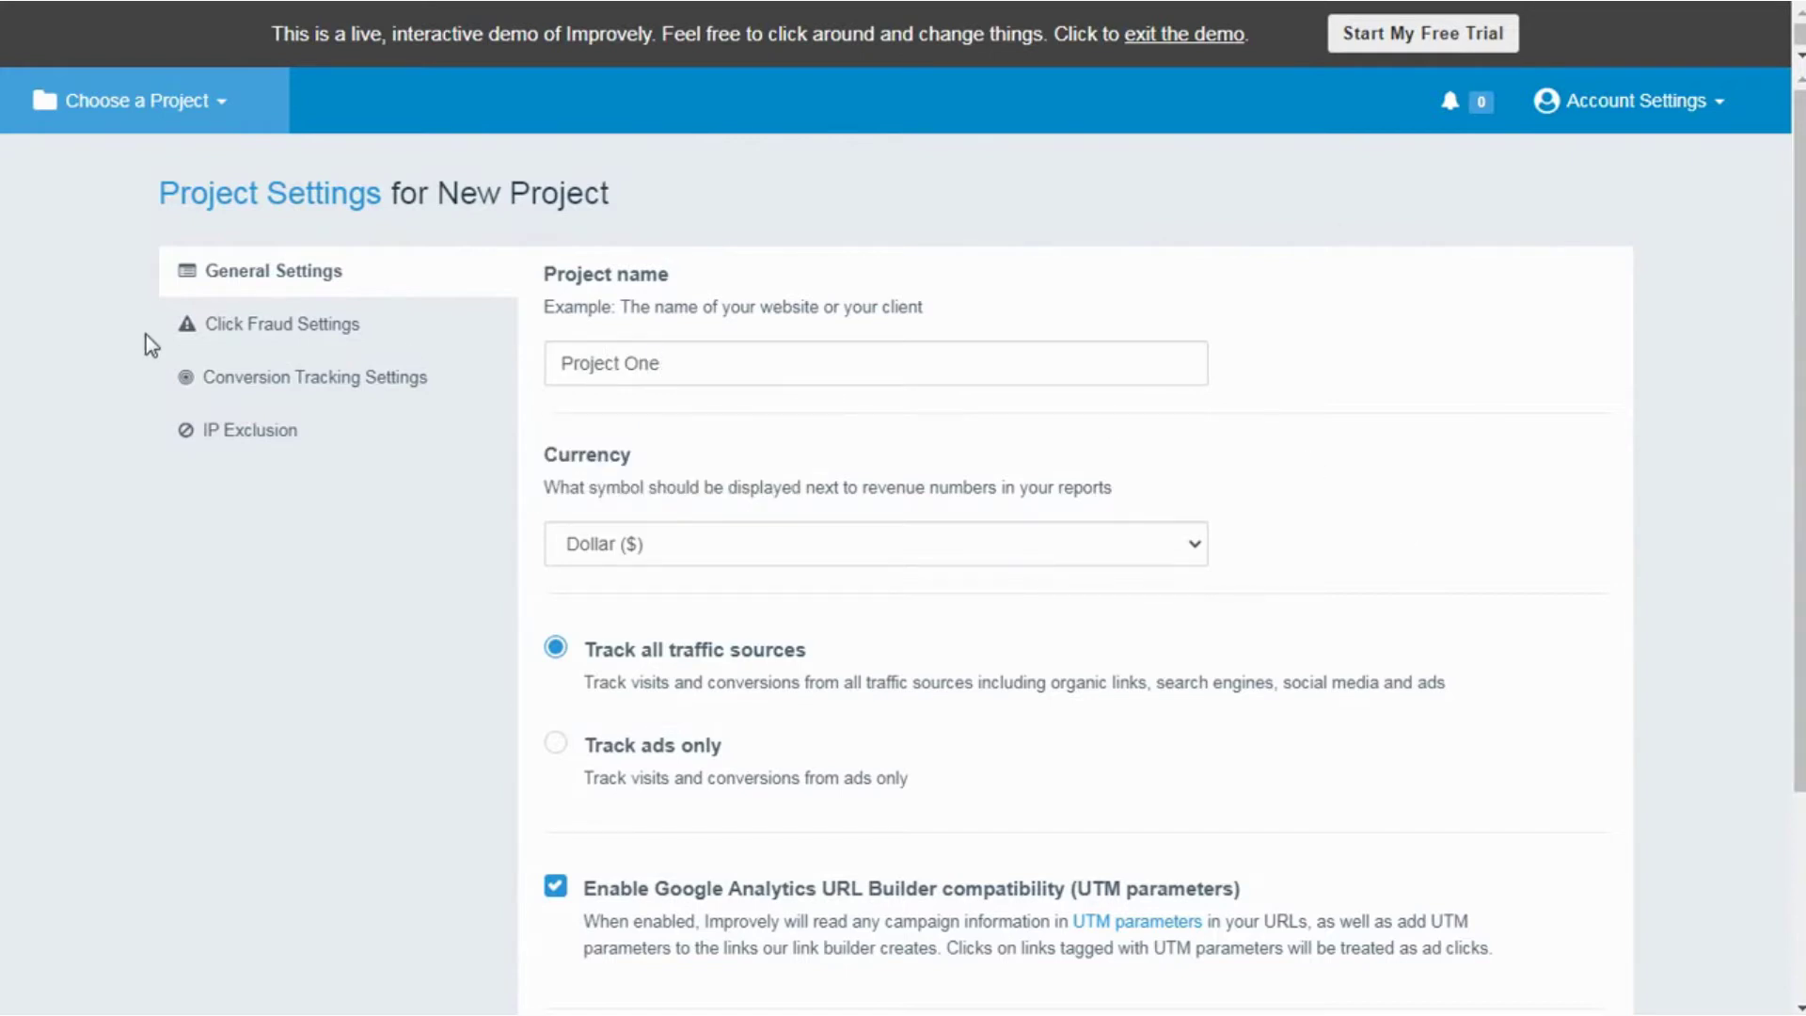
{"action": "left_click", "coordinate": [629, 554]}
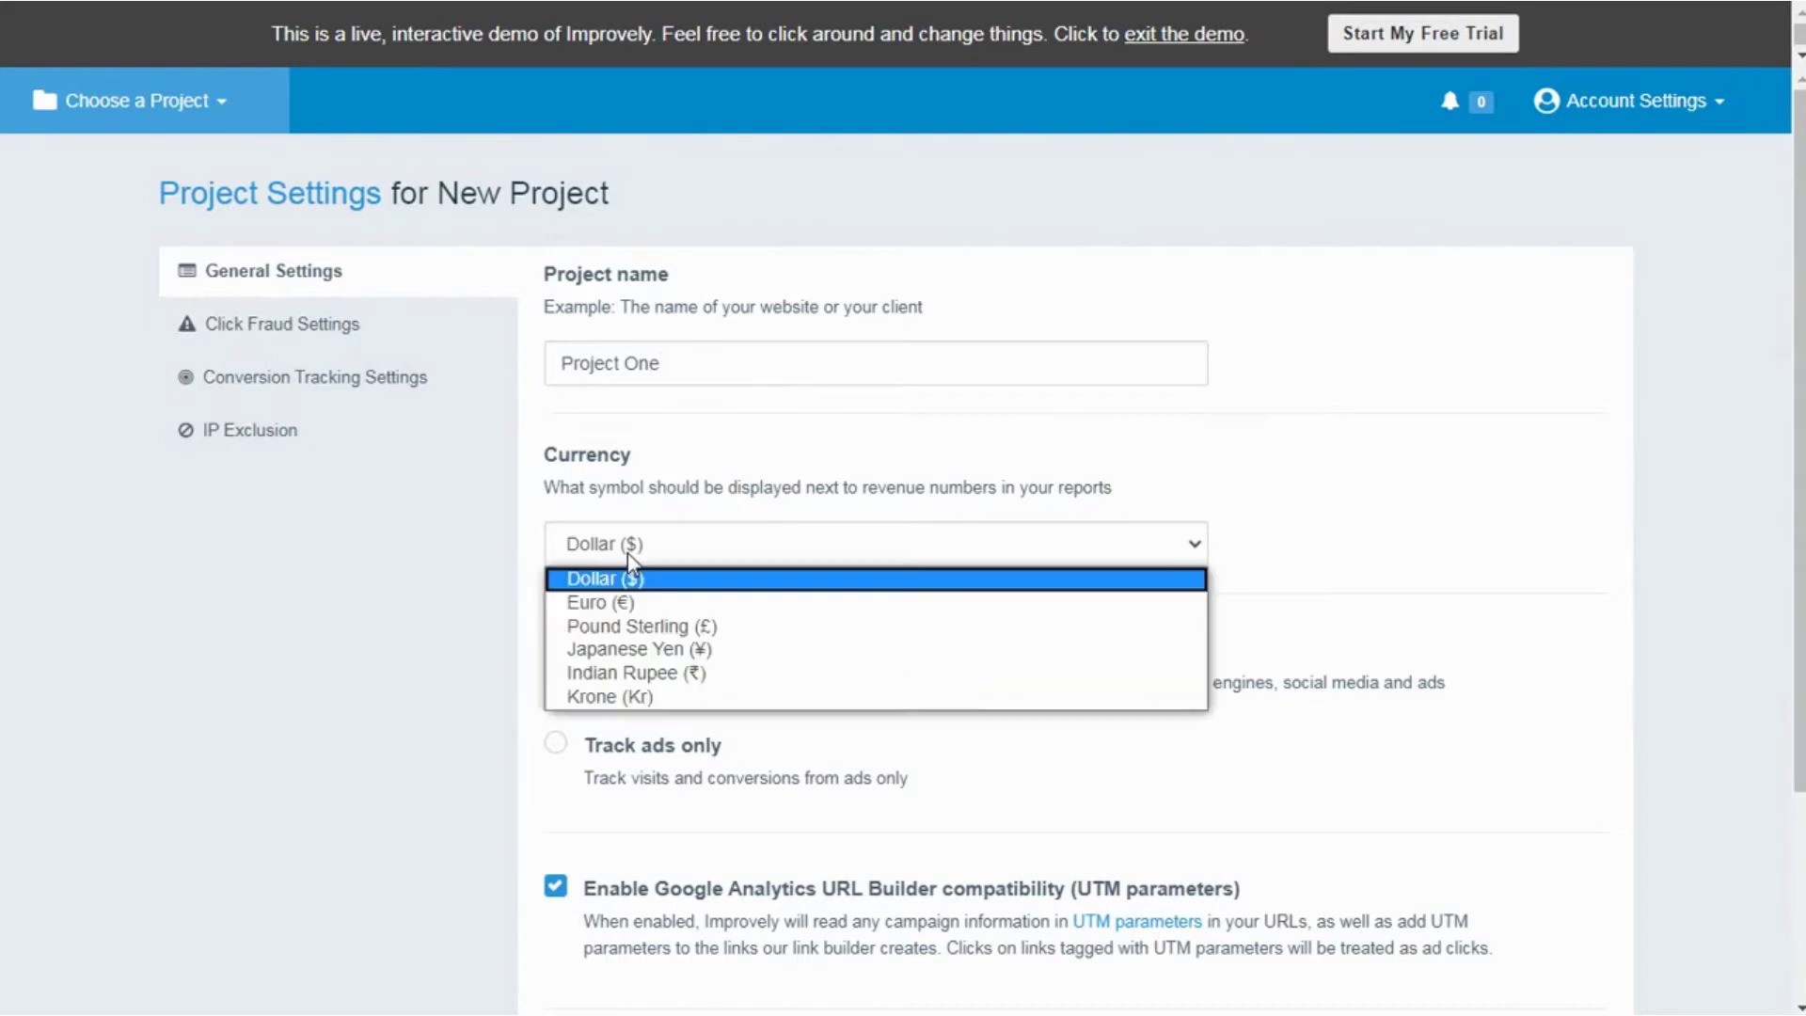
{"action": "left_click", "coordinate": [628, 555]}
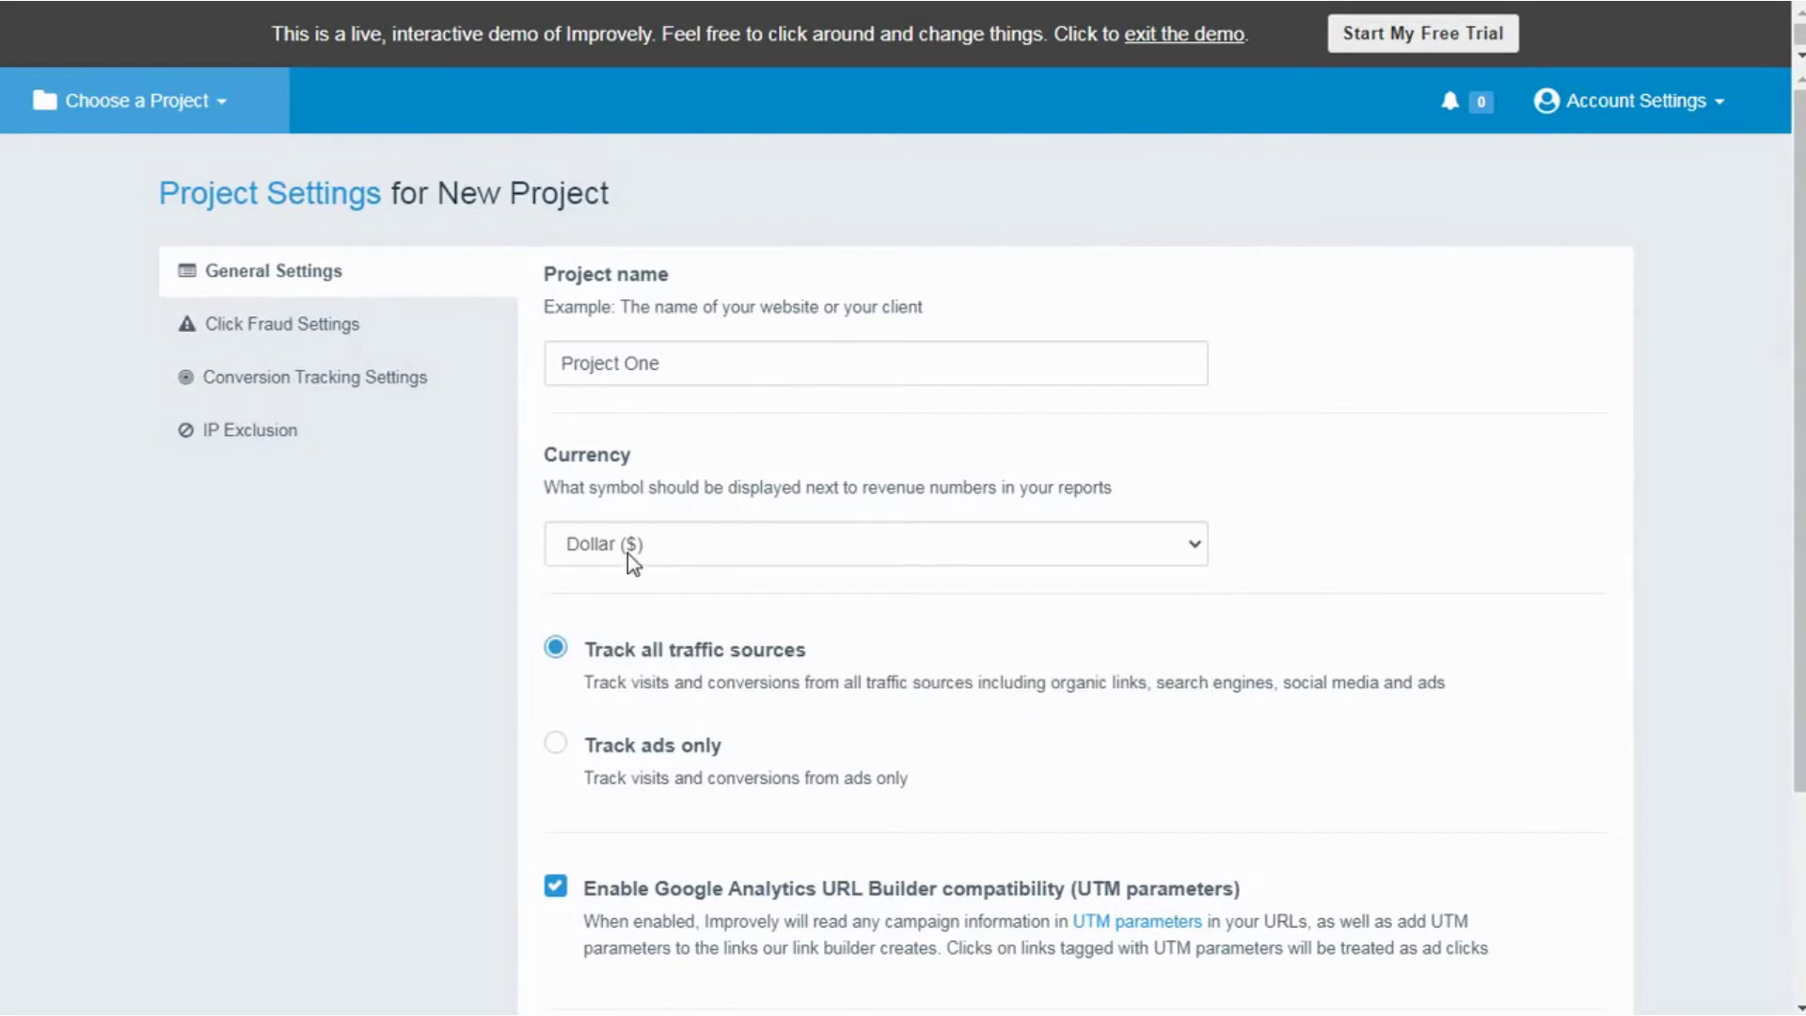
Set the project to track all traffic sources, with UTM parameter compatibility left enabled.
{"action": "scroll", "coordinate": [629, 553], "scroll_direction": "down", "scroll_amount": 2}
{"action": "scroll", "coordinate": [629, 553], "scroll_direction": "up", "scroll_amount": 2}
{"action": "left_click_drag", "start_coordinate": [802, 658], "coordinate": [589, 653]}
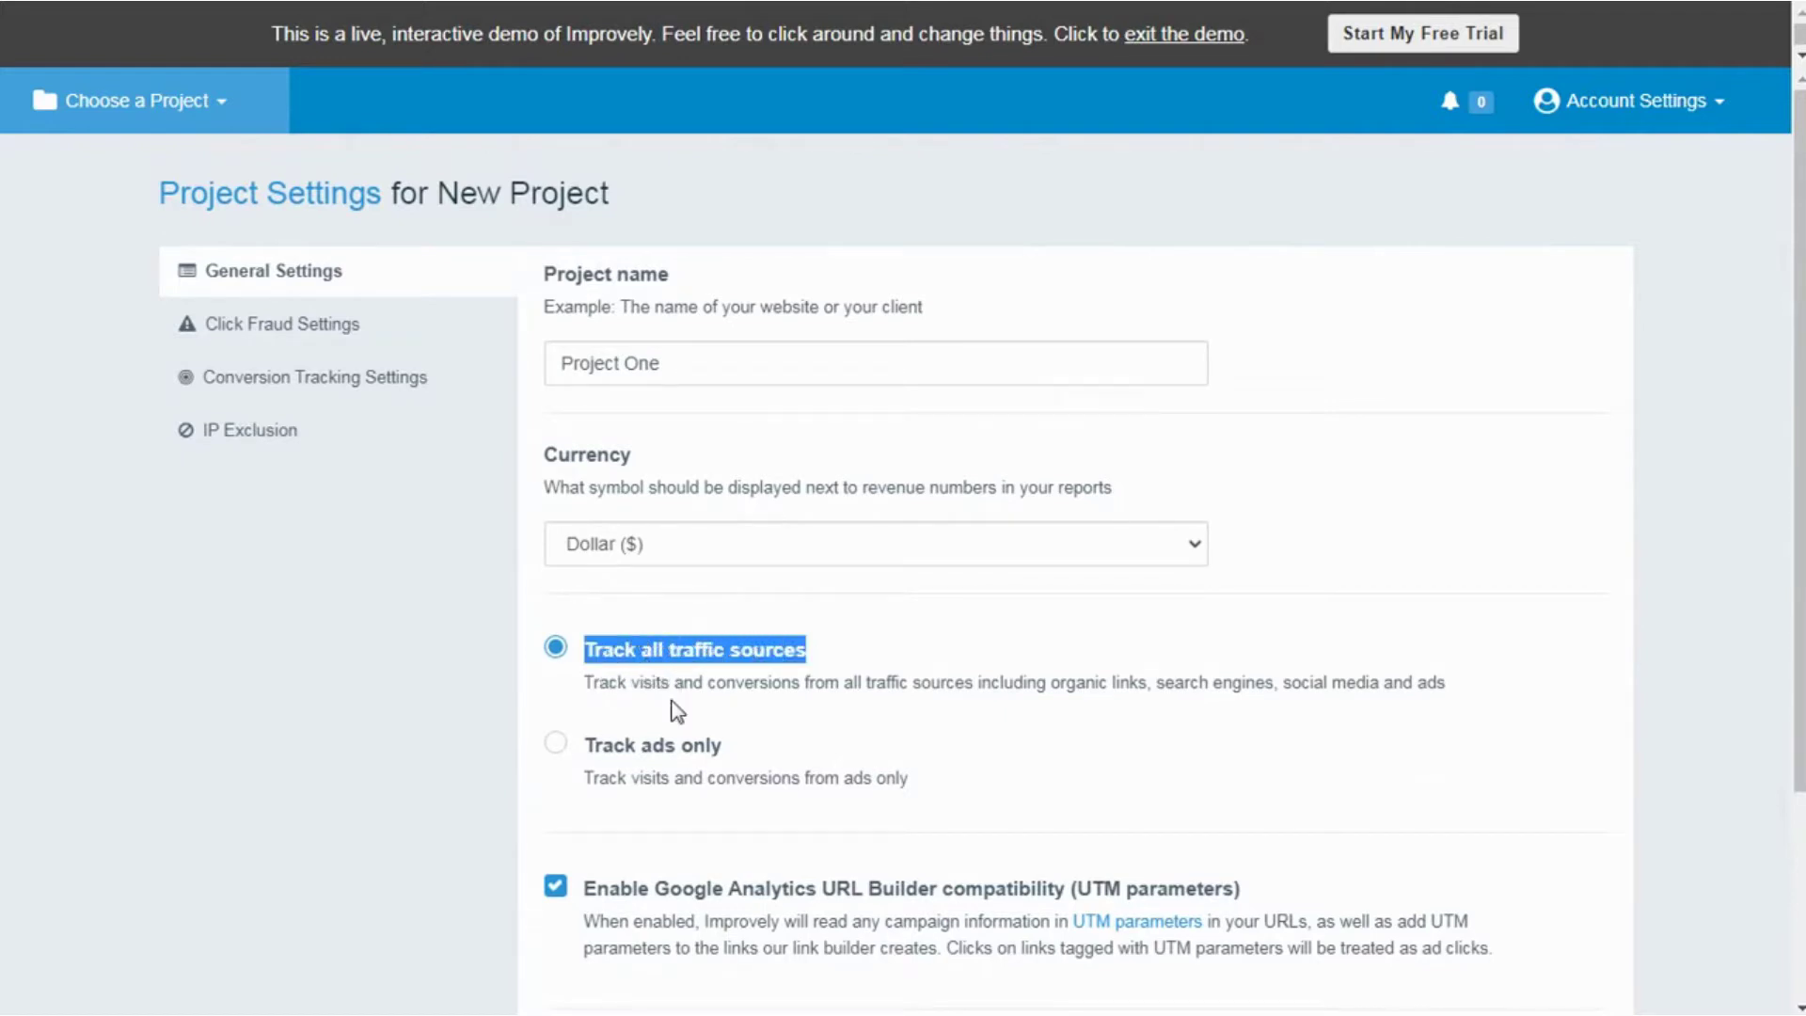
{"action": "left_click", "coordinate": [906, 721]}
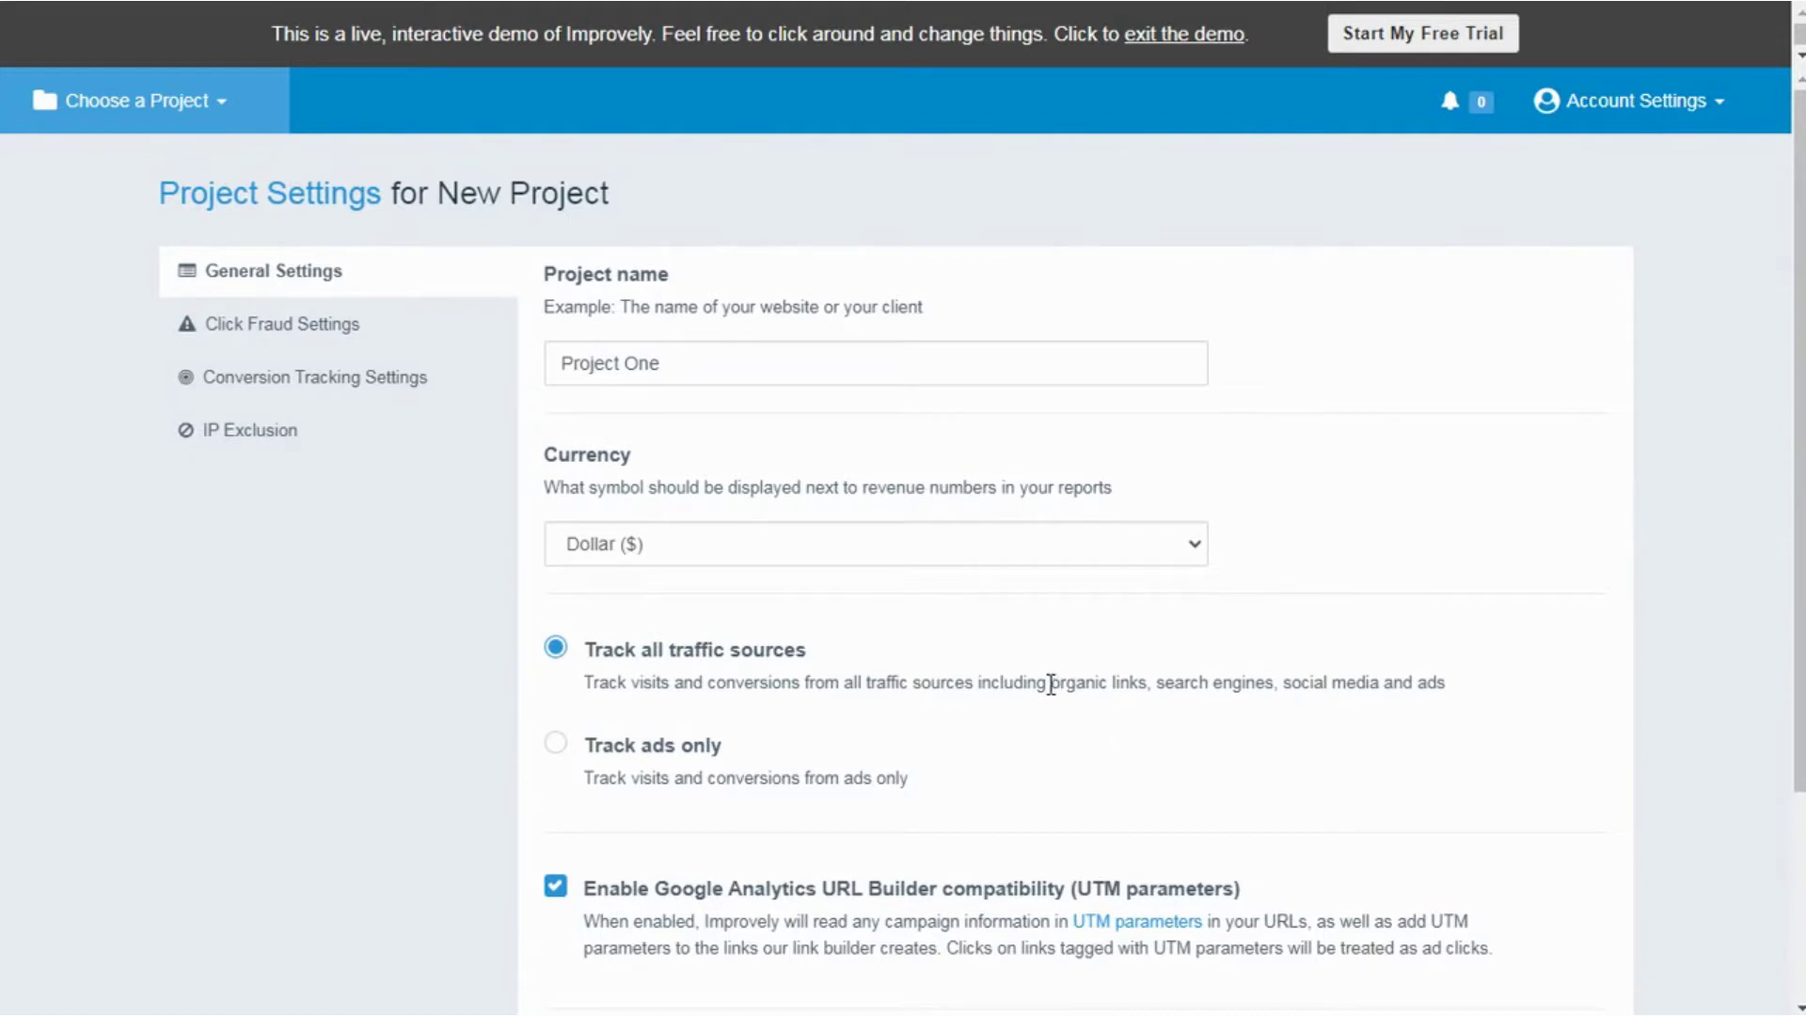
{"action": "left_click_drag", "start_coordinate": [1051, 684], "coordinate": [1465, 691]}
{"action": "left_click", "coordinate": [1331, 734]}
{"action": "left_click_drag", "start_coordinate": [940, 783], "coordinate": [585, 781]}
{"action": "left_click", "coordinate": [616, 746]}
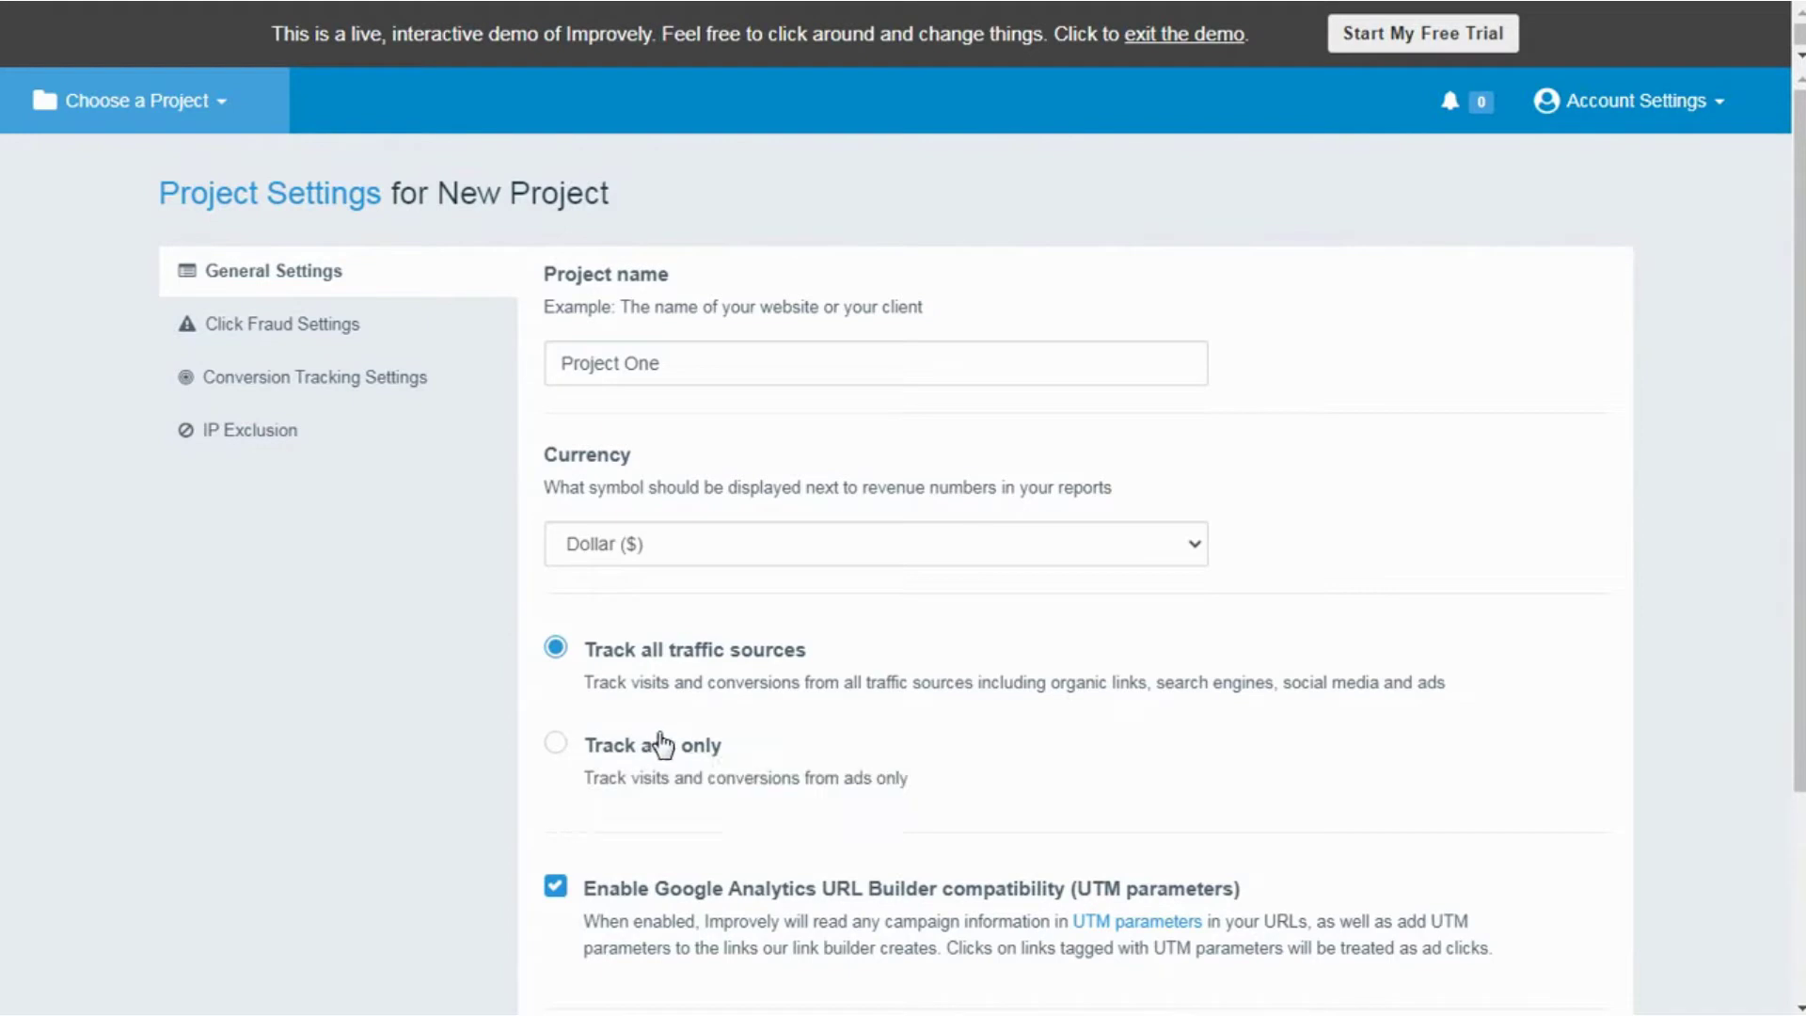
{"action": "left_click", "coordinate": [555, 648]}
{"action": "scroll", "coordinate": [572, 685], "scroll_direction": "down", "scroll_amount": 3}
{"action": "left_click", "coordinate": [556, 623]}
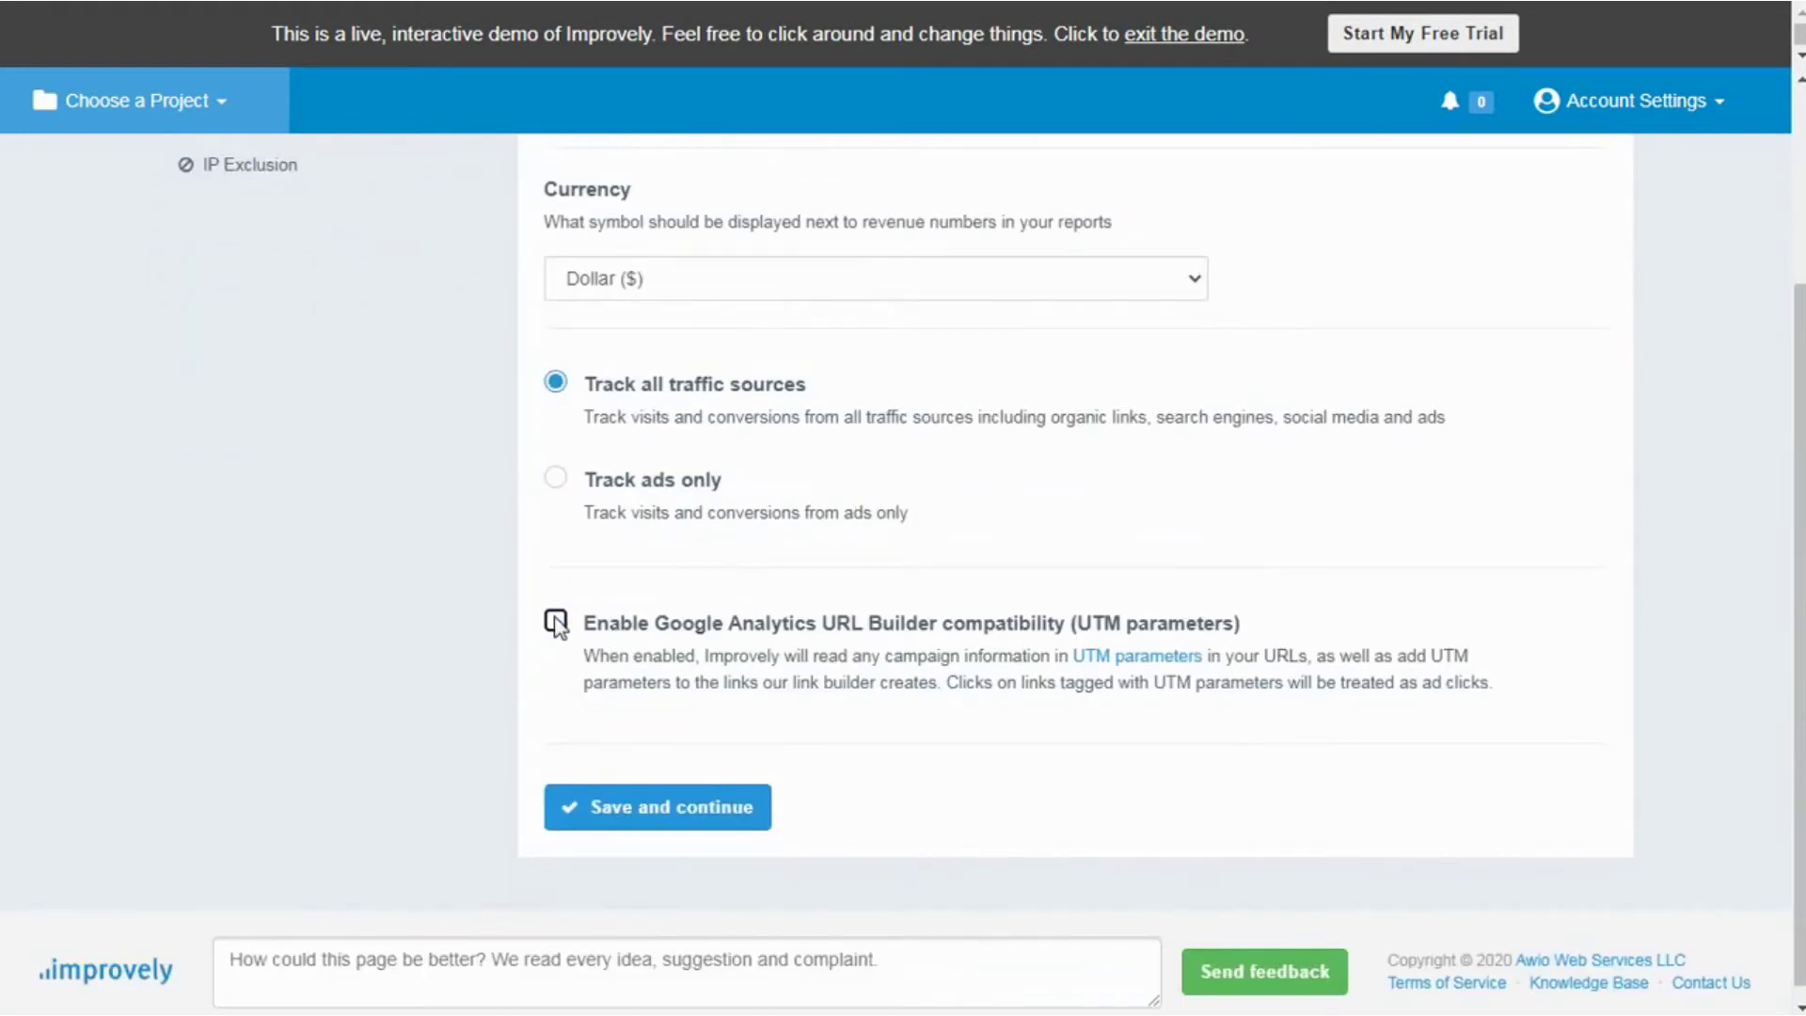
{"action": "left_click", "coordinate": [557, 624]}
Save the project and copy the Step 1 website tracking code to the clipboard.
{"action": "left_click", "coordinate": [603, 815]}
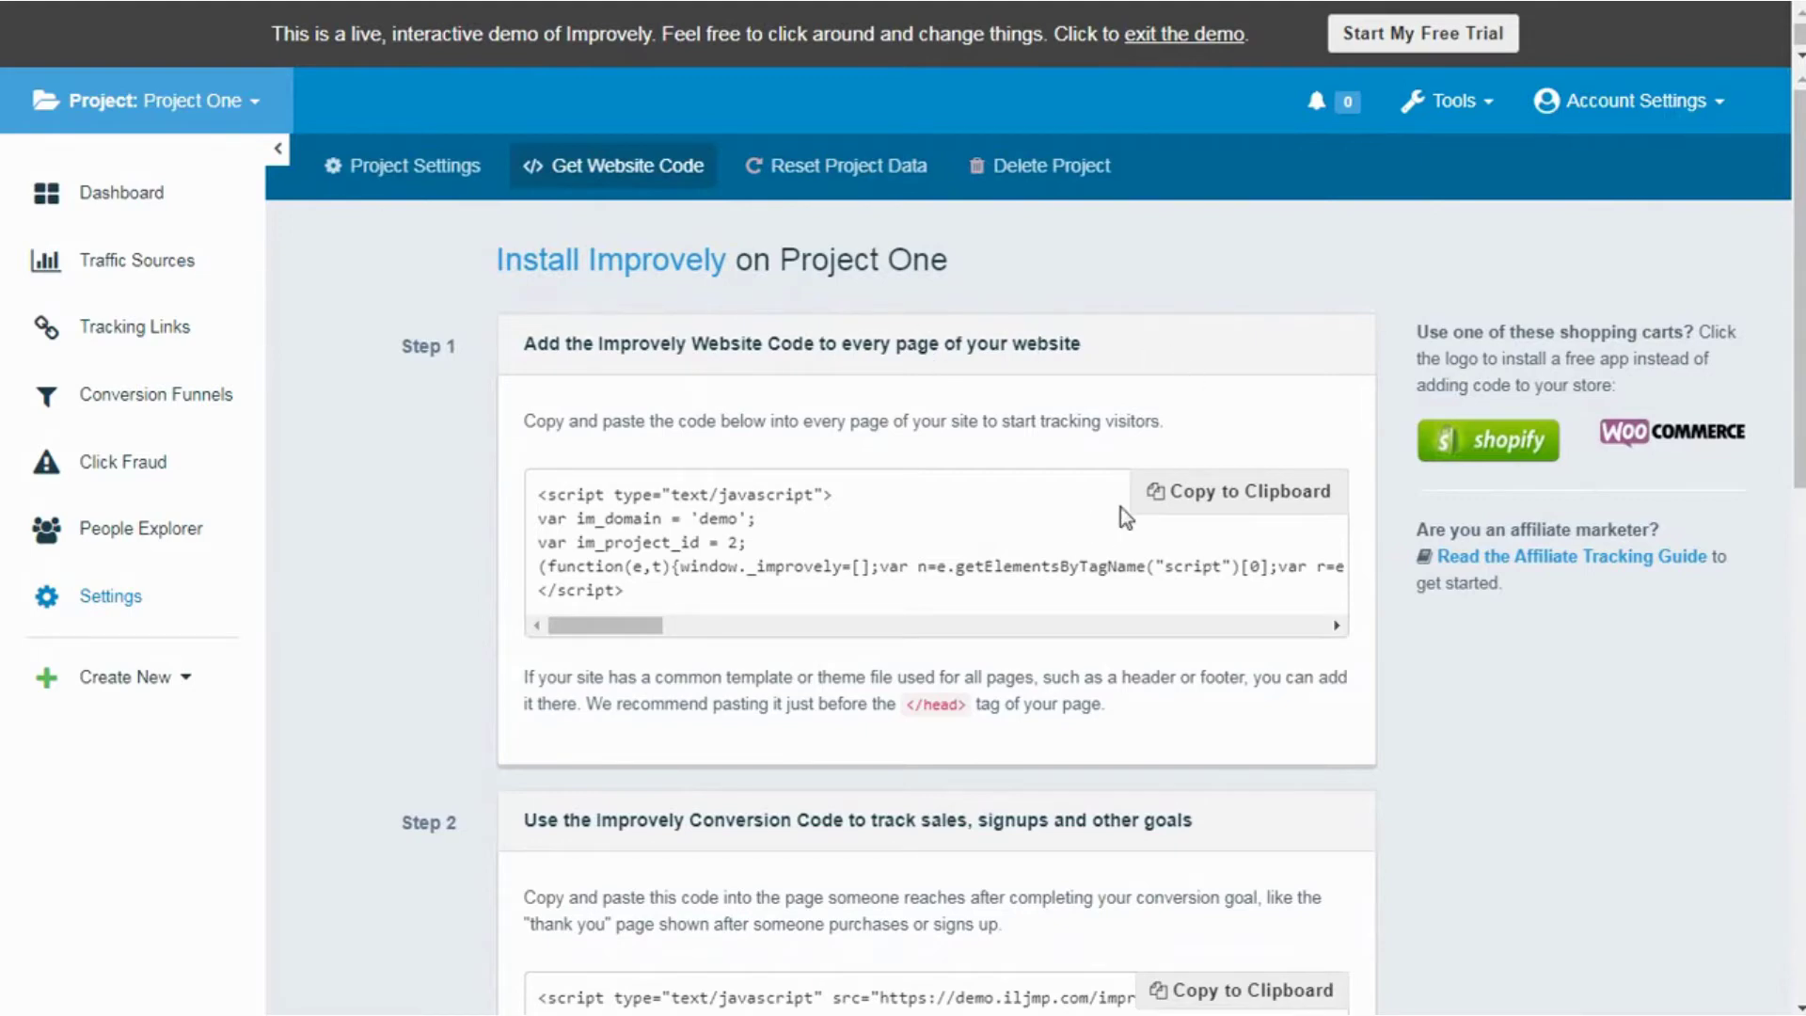
{"action": "left_click", "coordinate": [1160, 499]}
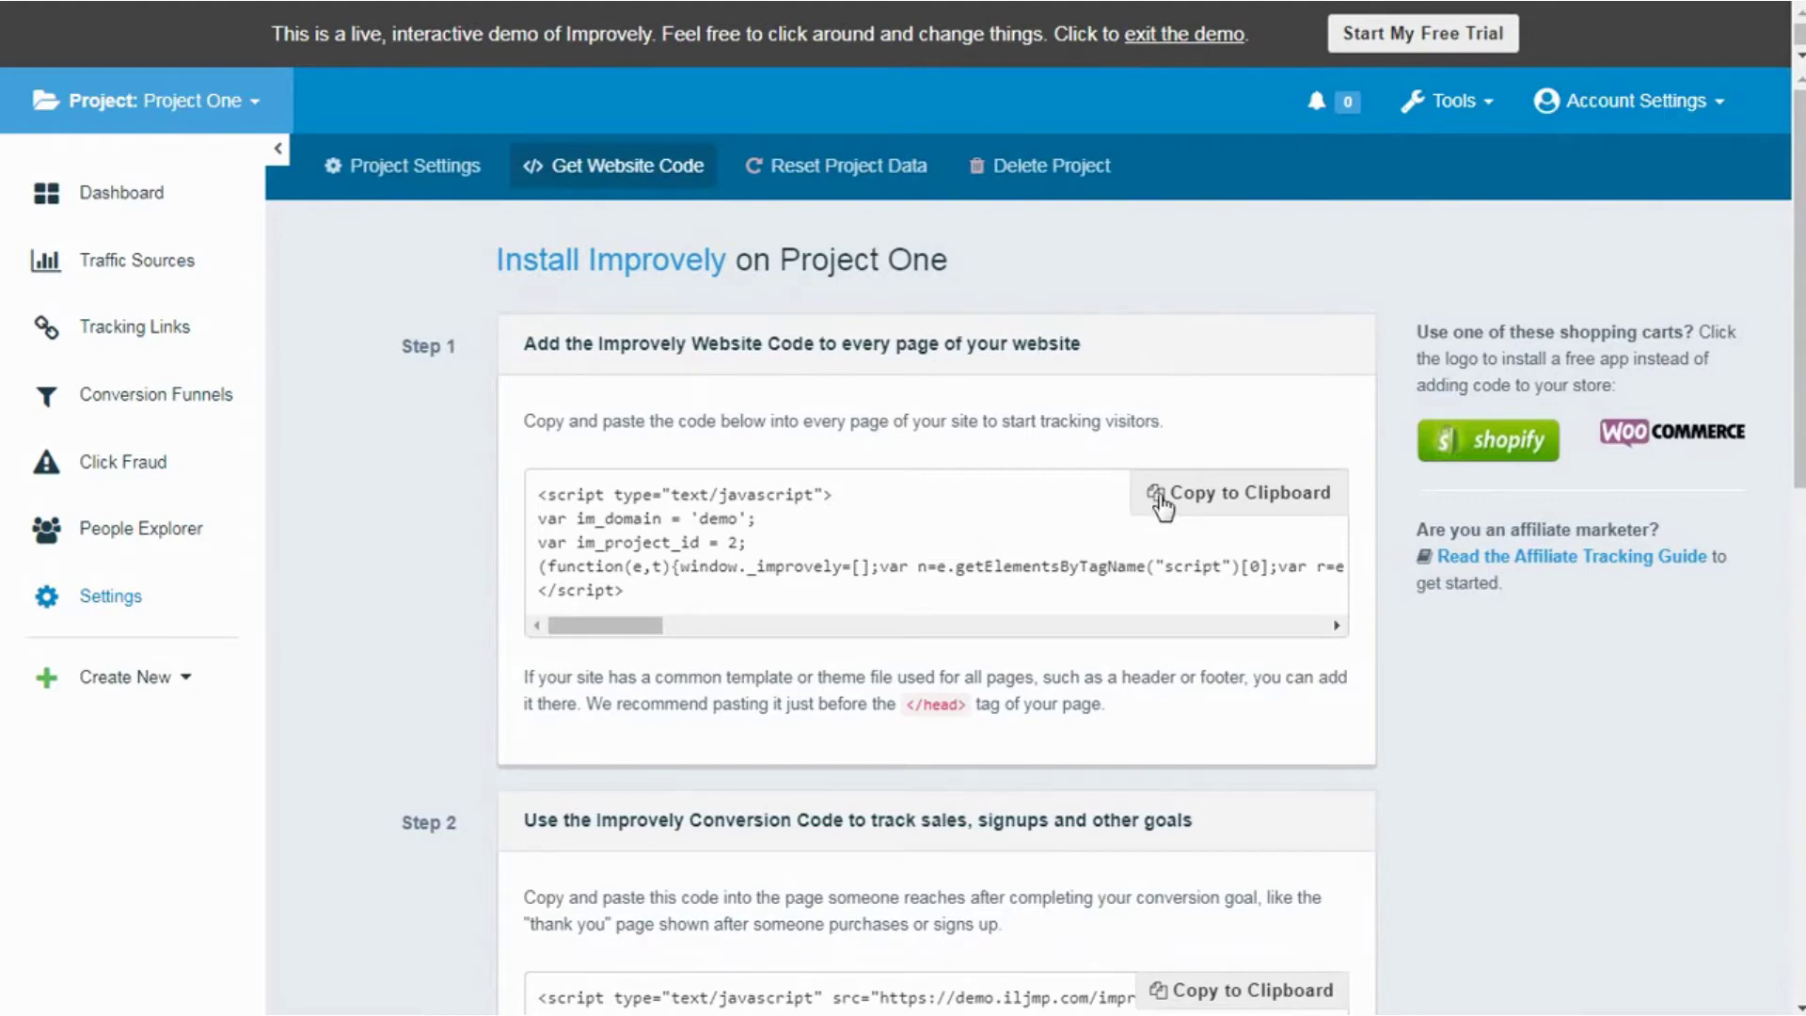
{"action": "scroll", "coordinate": [1164, 506], "scroll_direction": "down", "scroll_amount": 3}
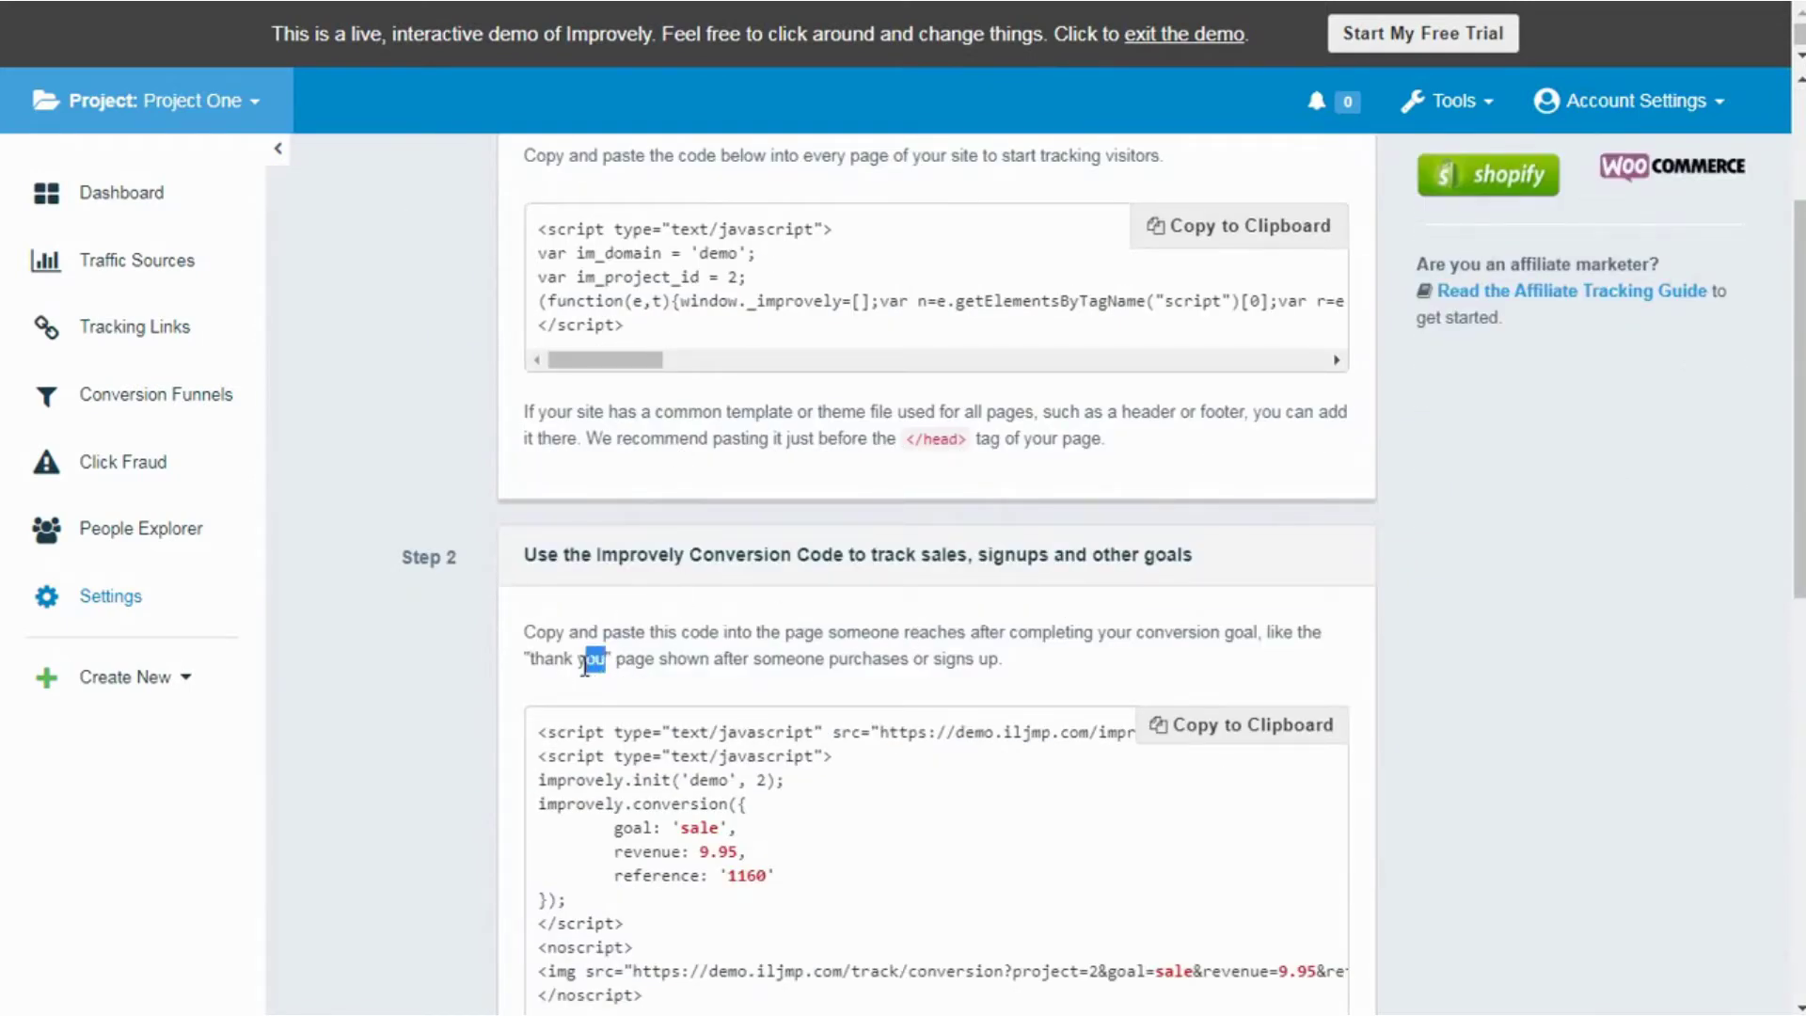
{"action": "left_click_drag", "start_coordinate": [605, 659], "coordinate": [528, 659]}
{"action": "left_click", "coordinate": [439, 715]}
Copy the optional Step 3 visitor-labelling code and confirm the copied notice.
{"action": "scroll", "coordinate": [594, 773], "scroll_direction": "down", "scroll_amount": 4}
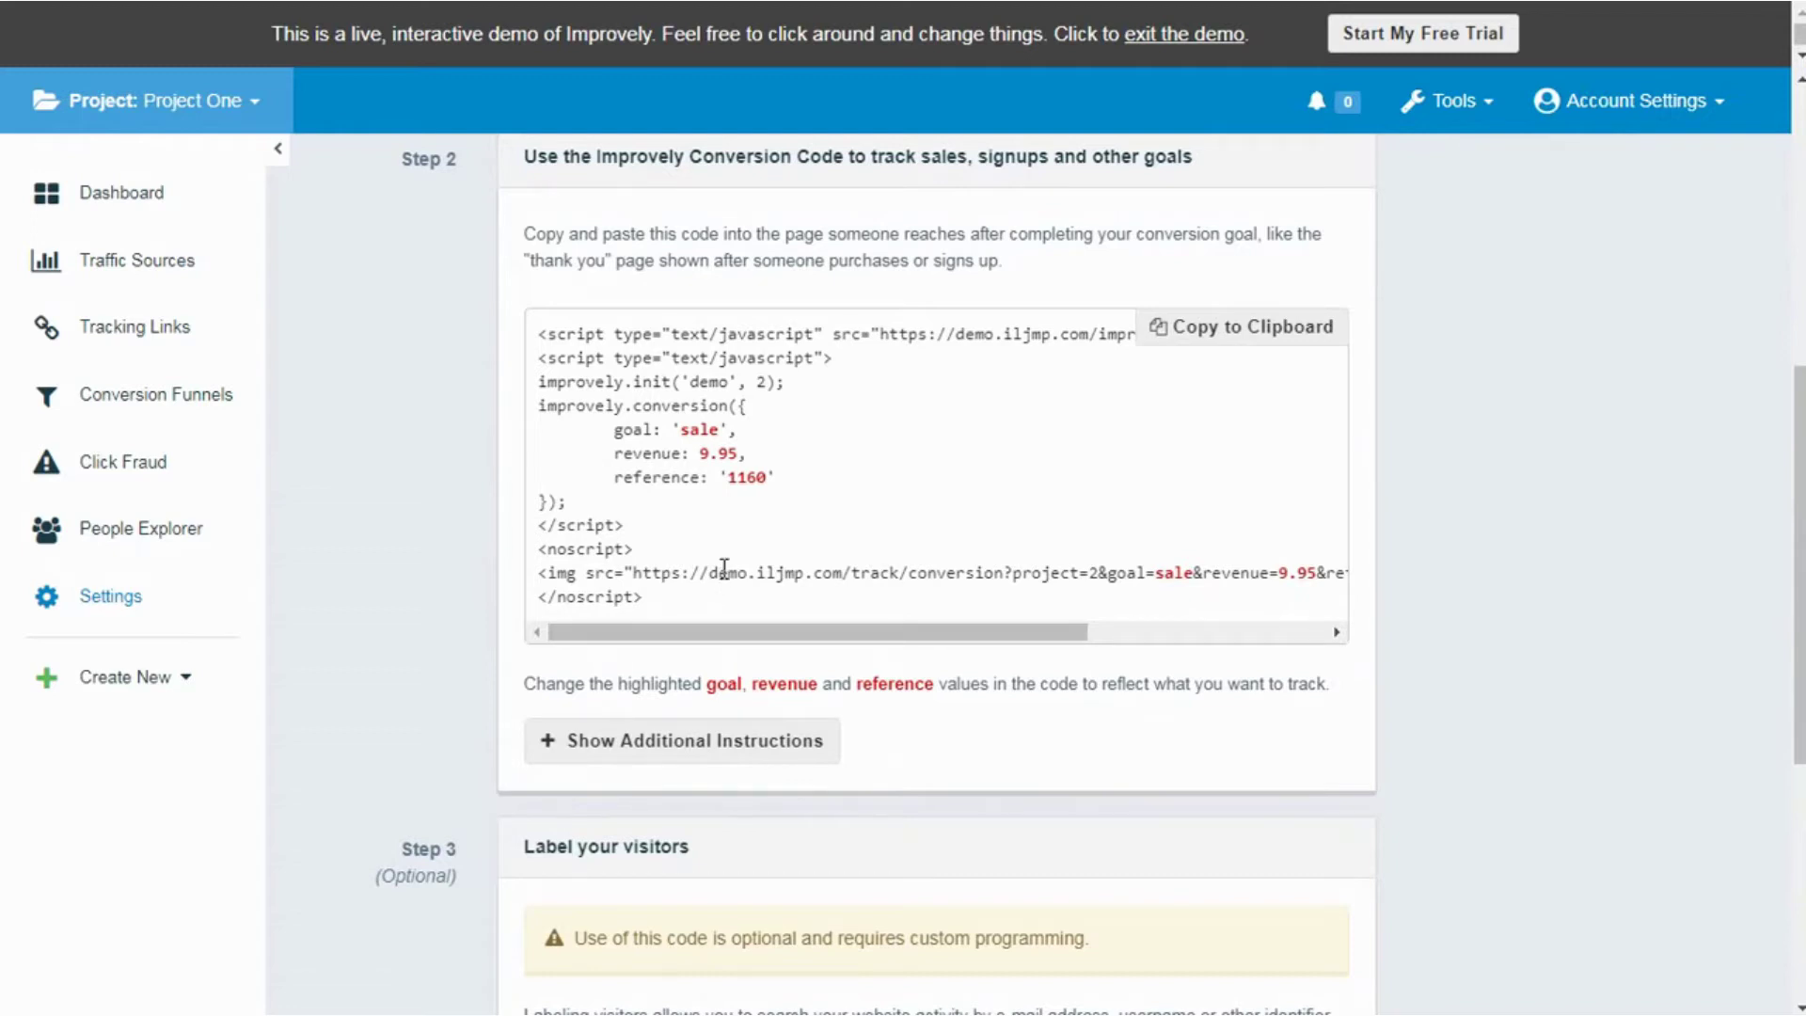
{"action": "scroll", "coordinate": [724, 564], "scroll_direction": "down", "scroll_amount": 4}
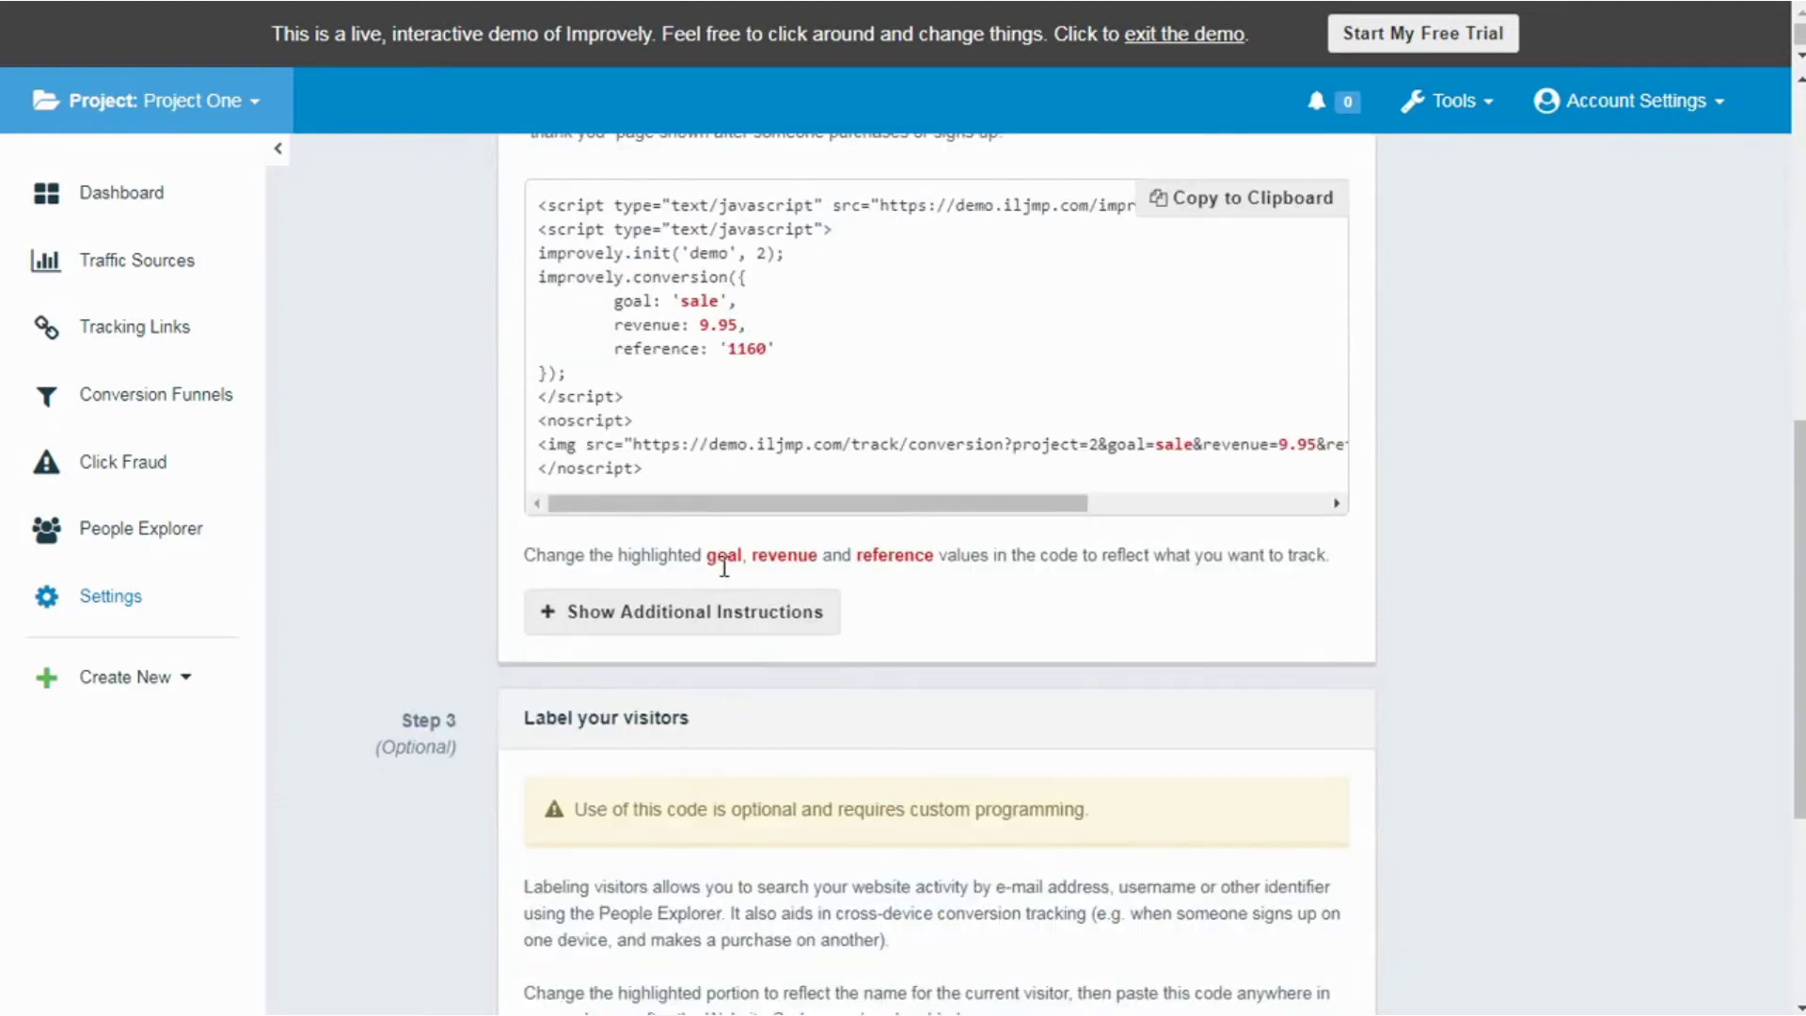
{"action": "scroll", "coordinate": [721, 566], "scroll_direction": "down", "scroll_amount": 2}
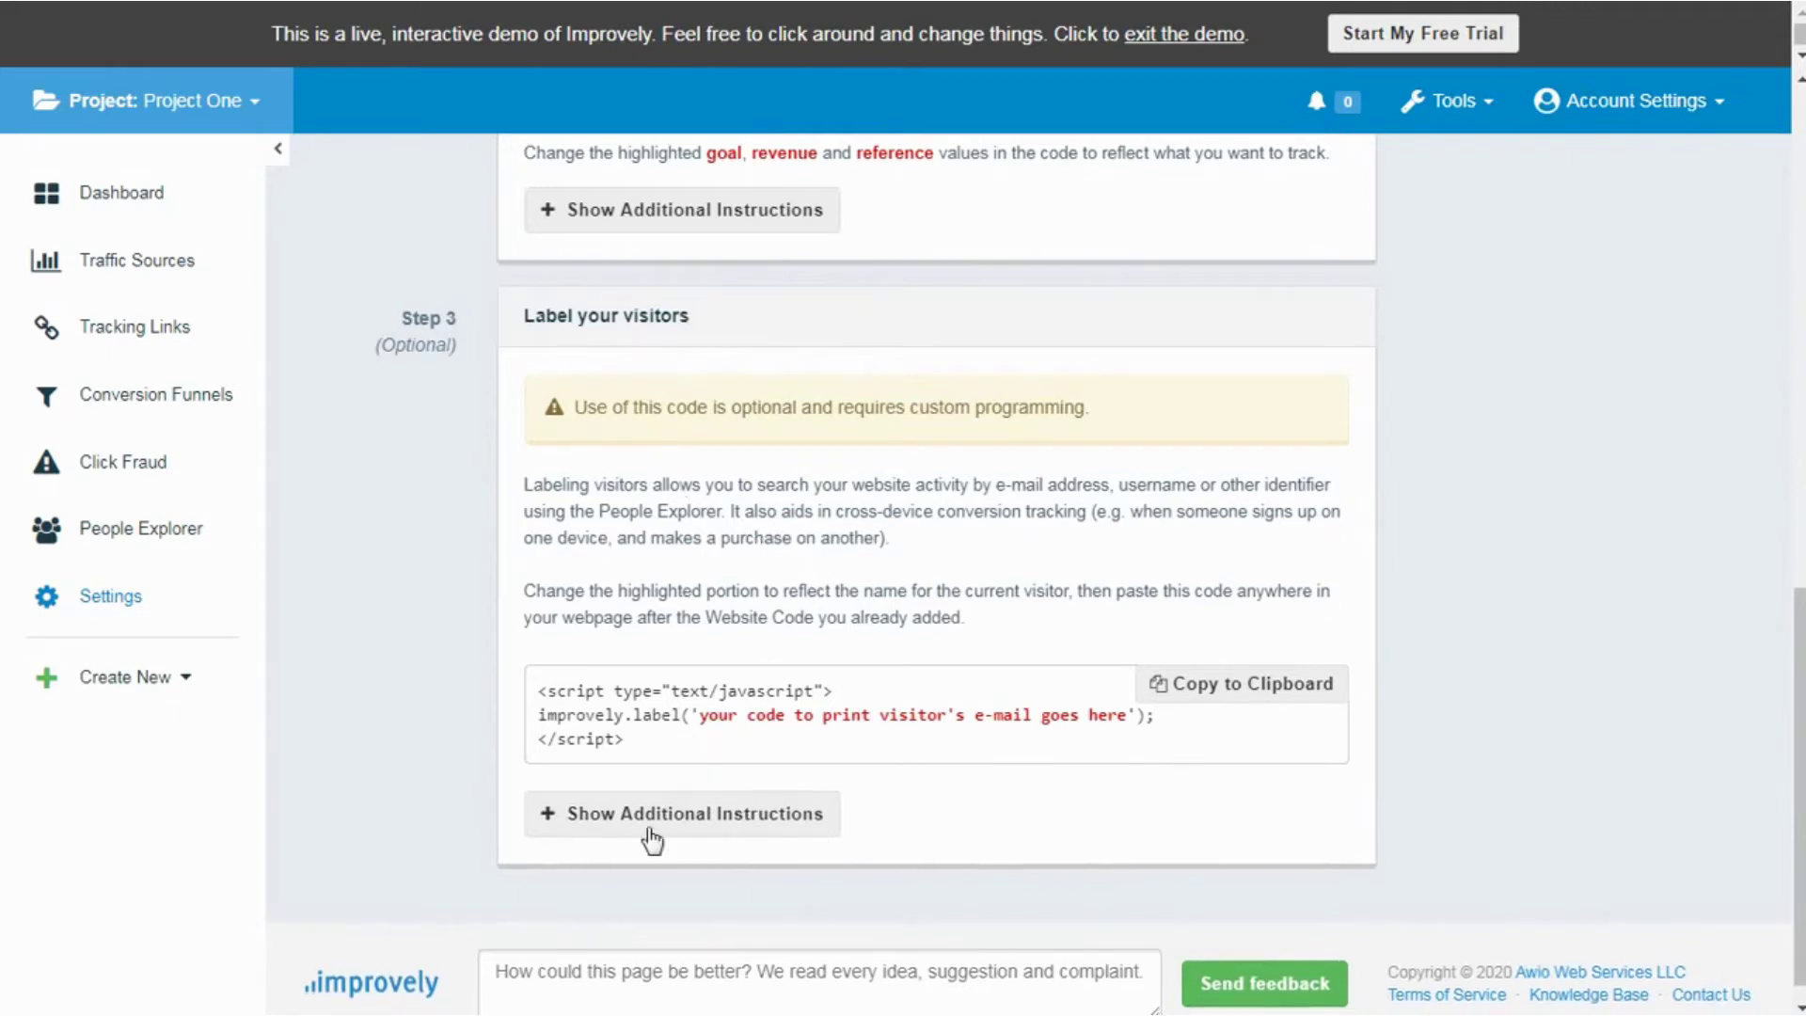
{"action": "left_click", "coordinate": [1328, 696]}
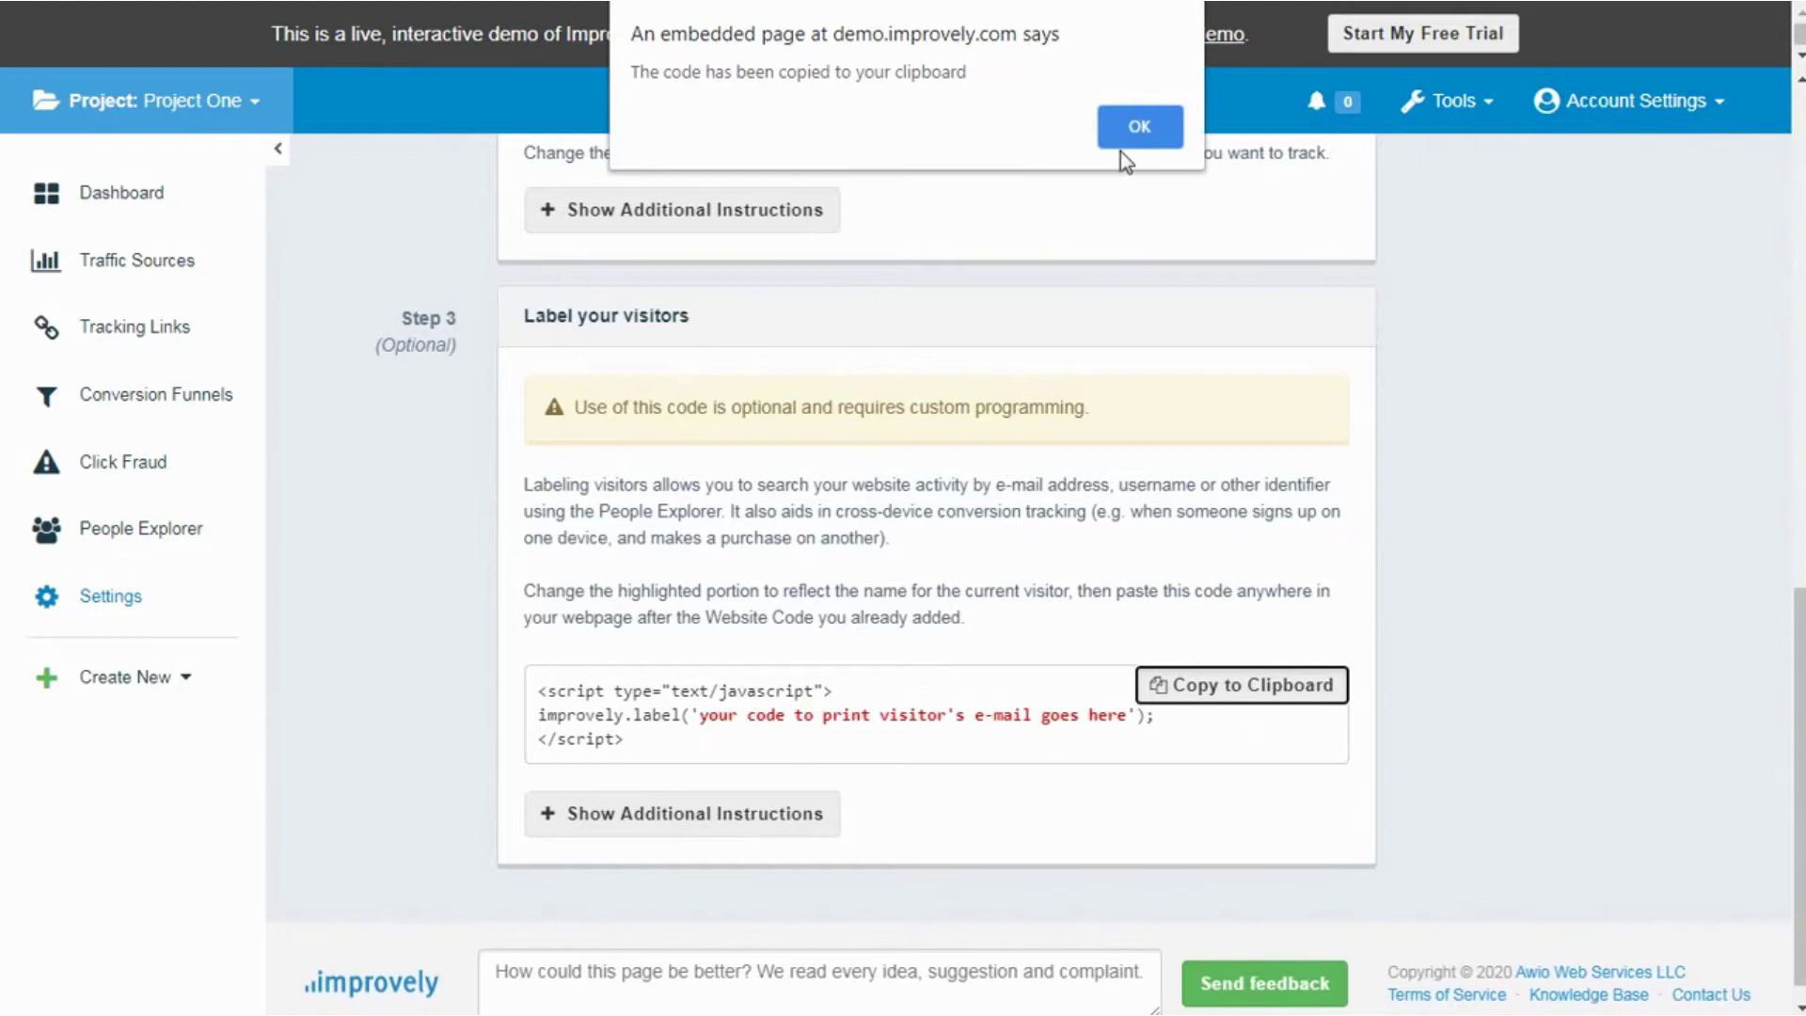
{"action": "left_click", "coordinate": [1122, 146]}
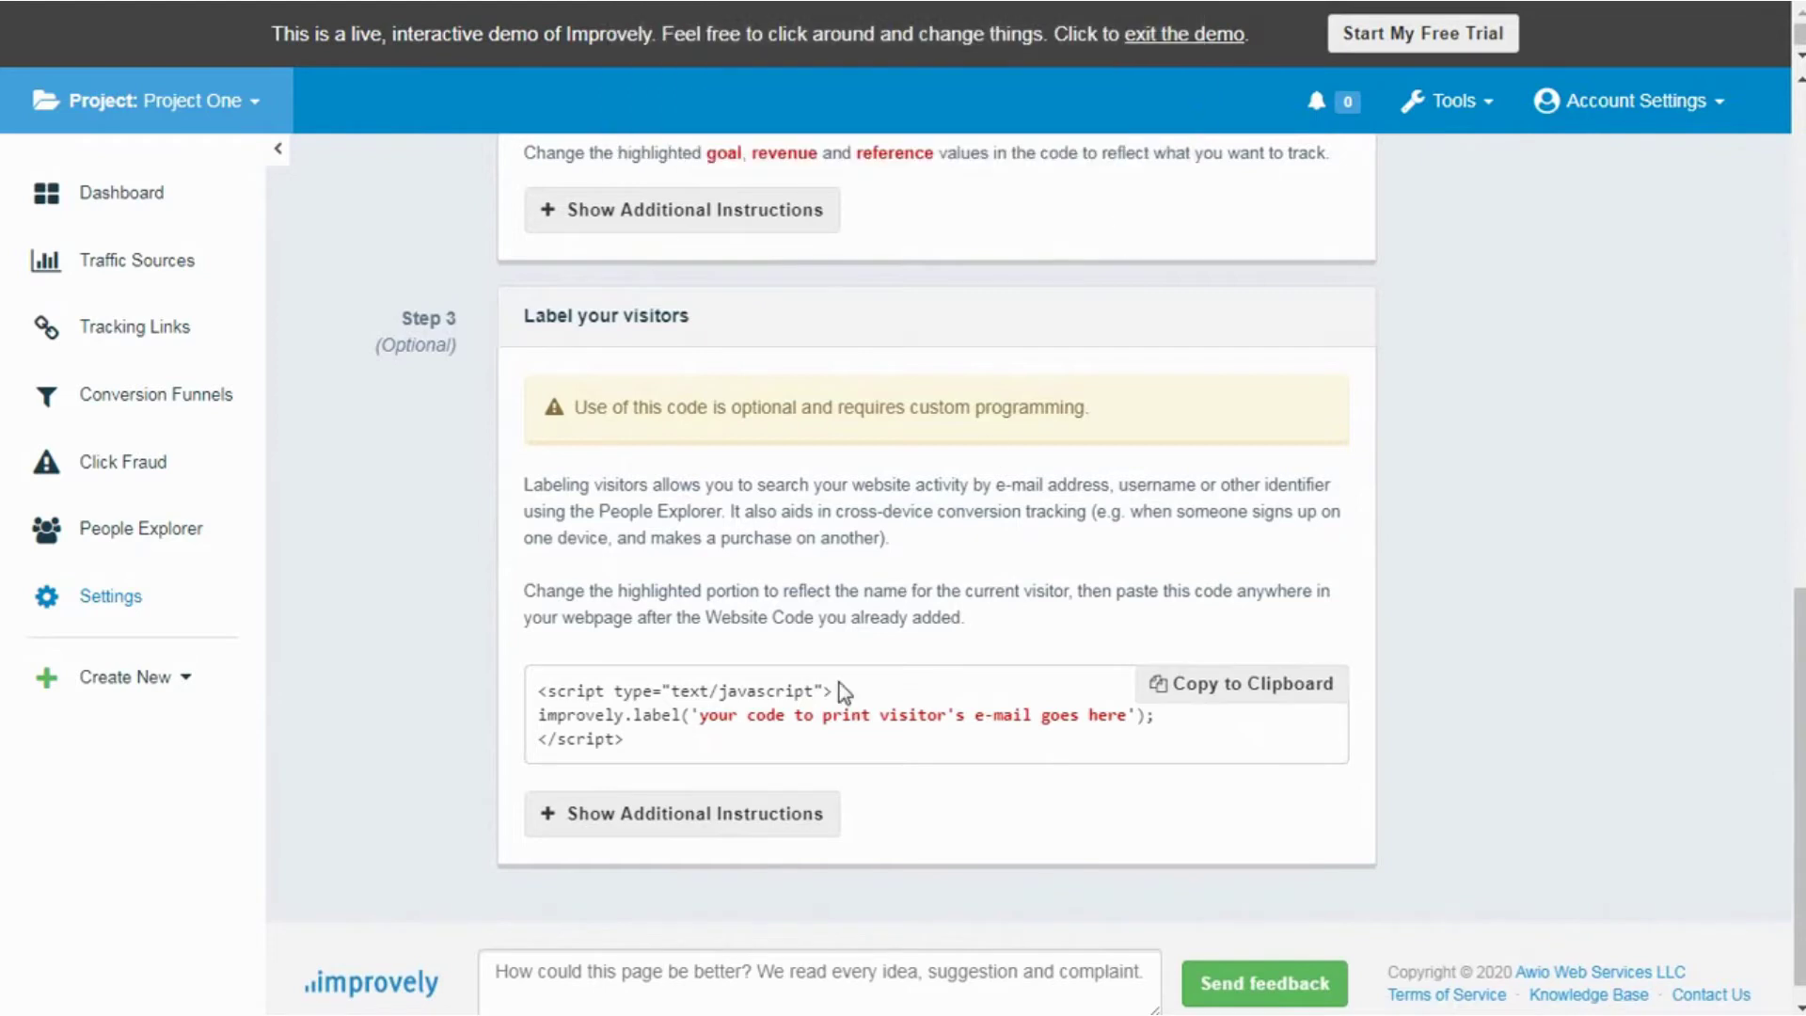
Switch to the Web Shop project and open its tracking links page.
{"action": "left_click", "coordinate": [214, 128]}
{"action": "left_click", "coordinate": [188, 157]}
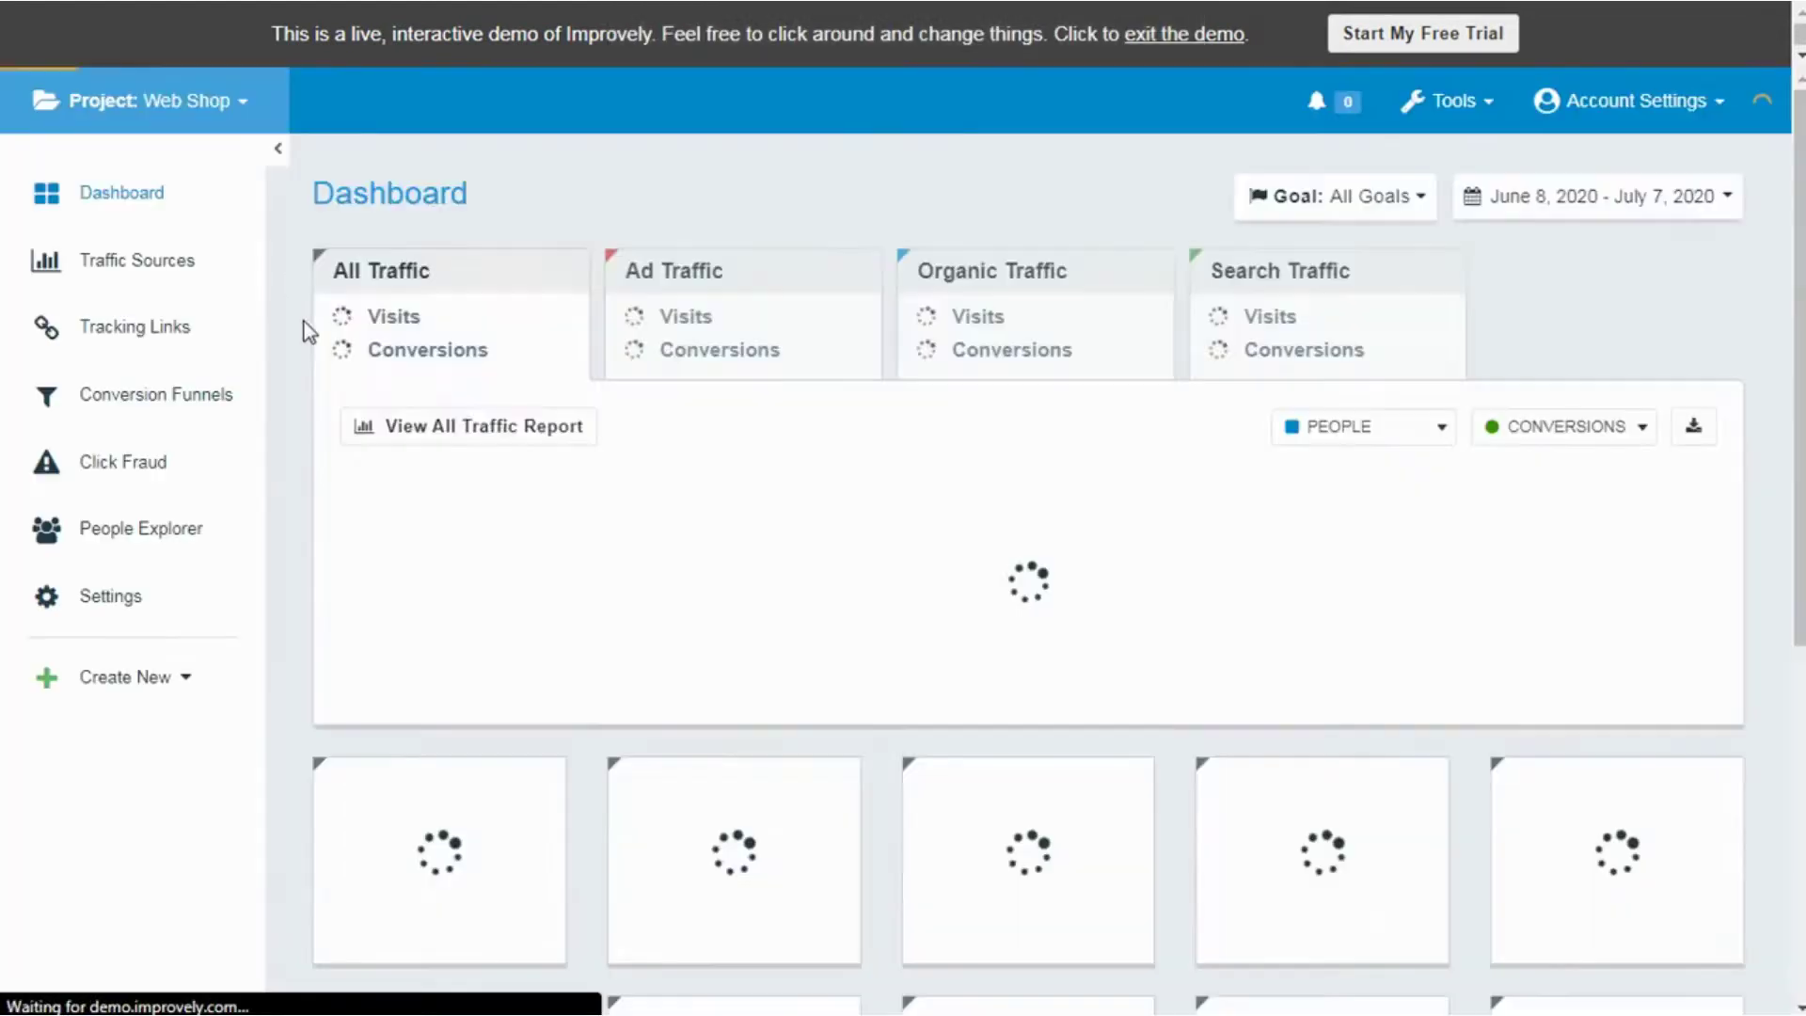
{"action": "left_click", "coordinate": [170, 339]}
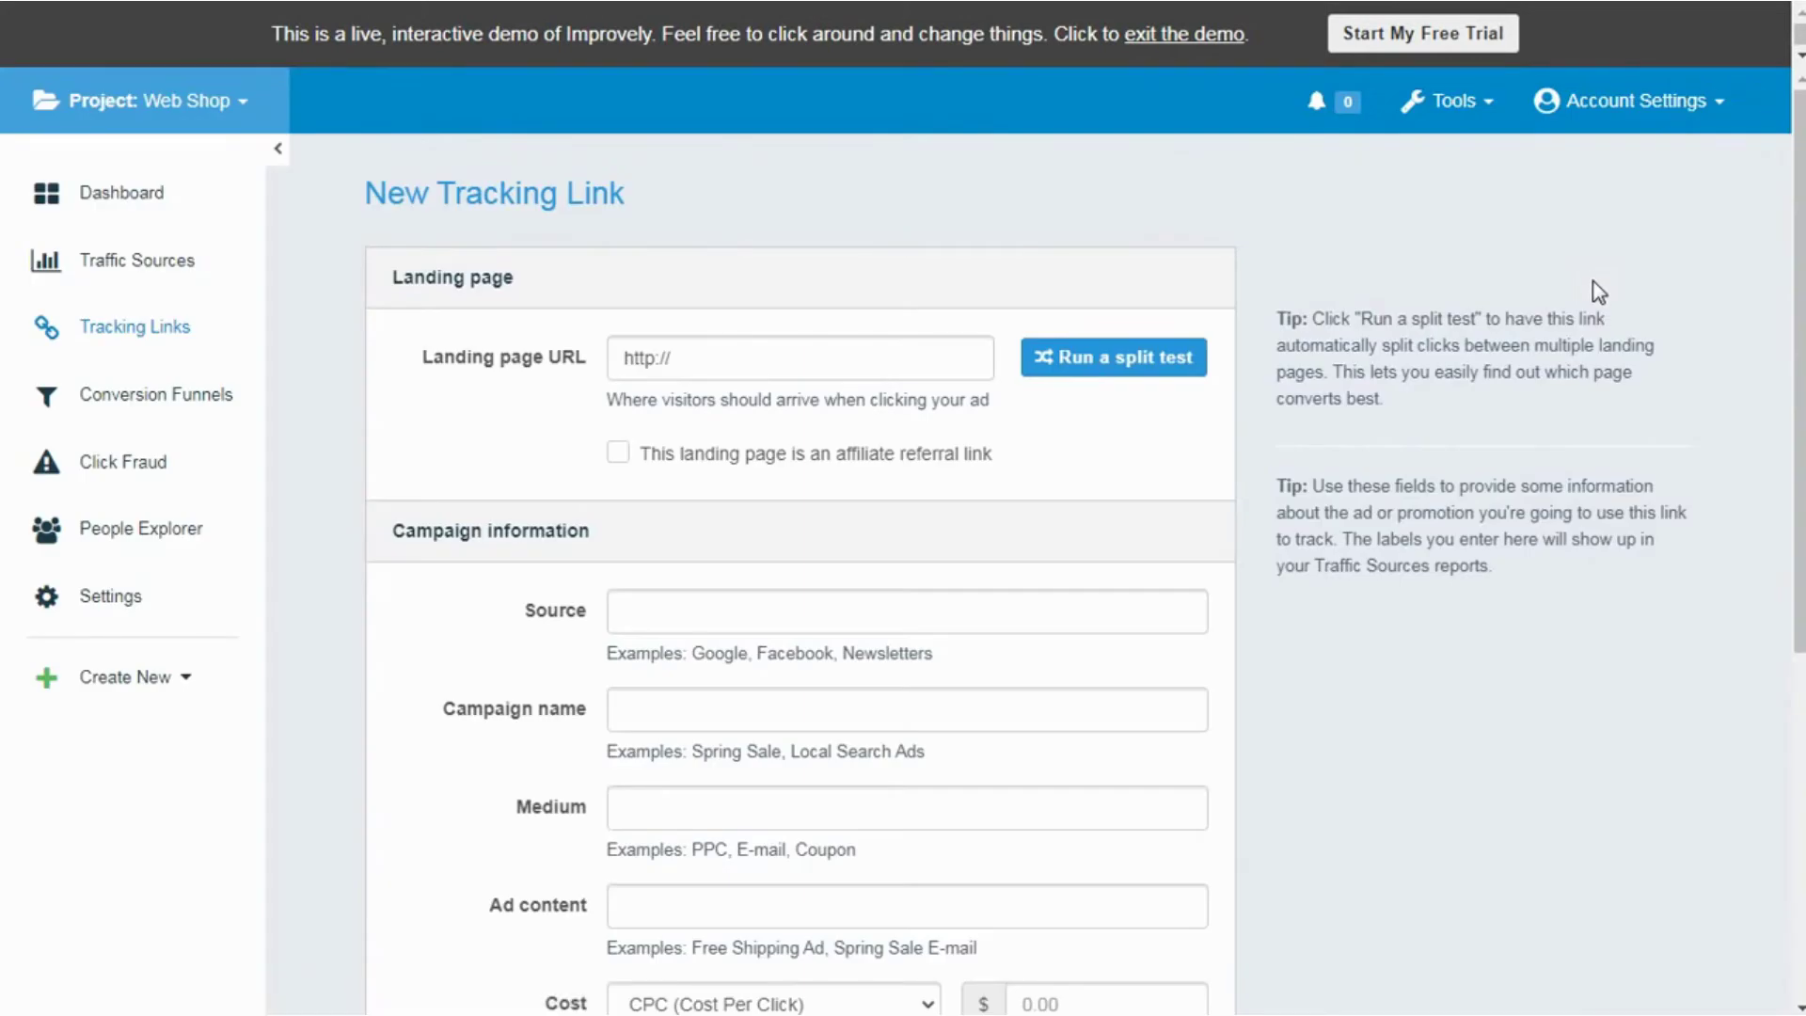
On the new tracking link form, mark the landing page as an affiliate link, leaving Source and Campaign name empty.
{"action": "left_click", "coordinate": [848, 366]}
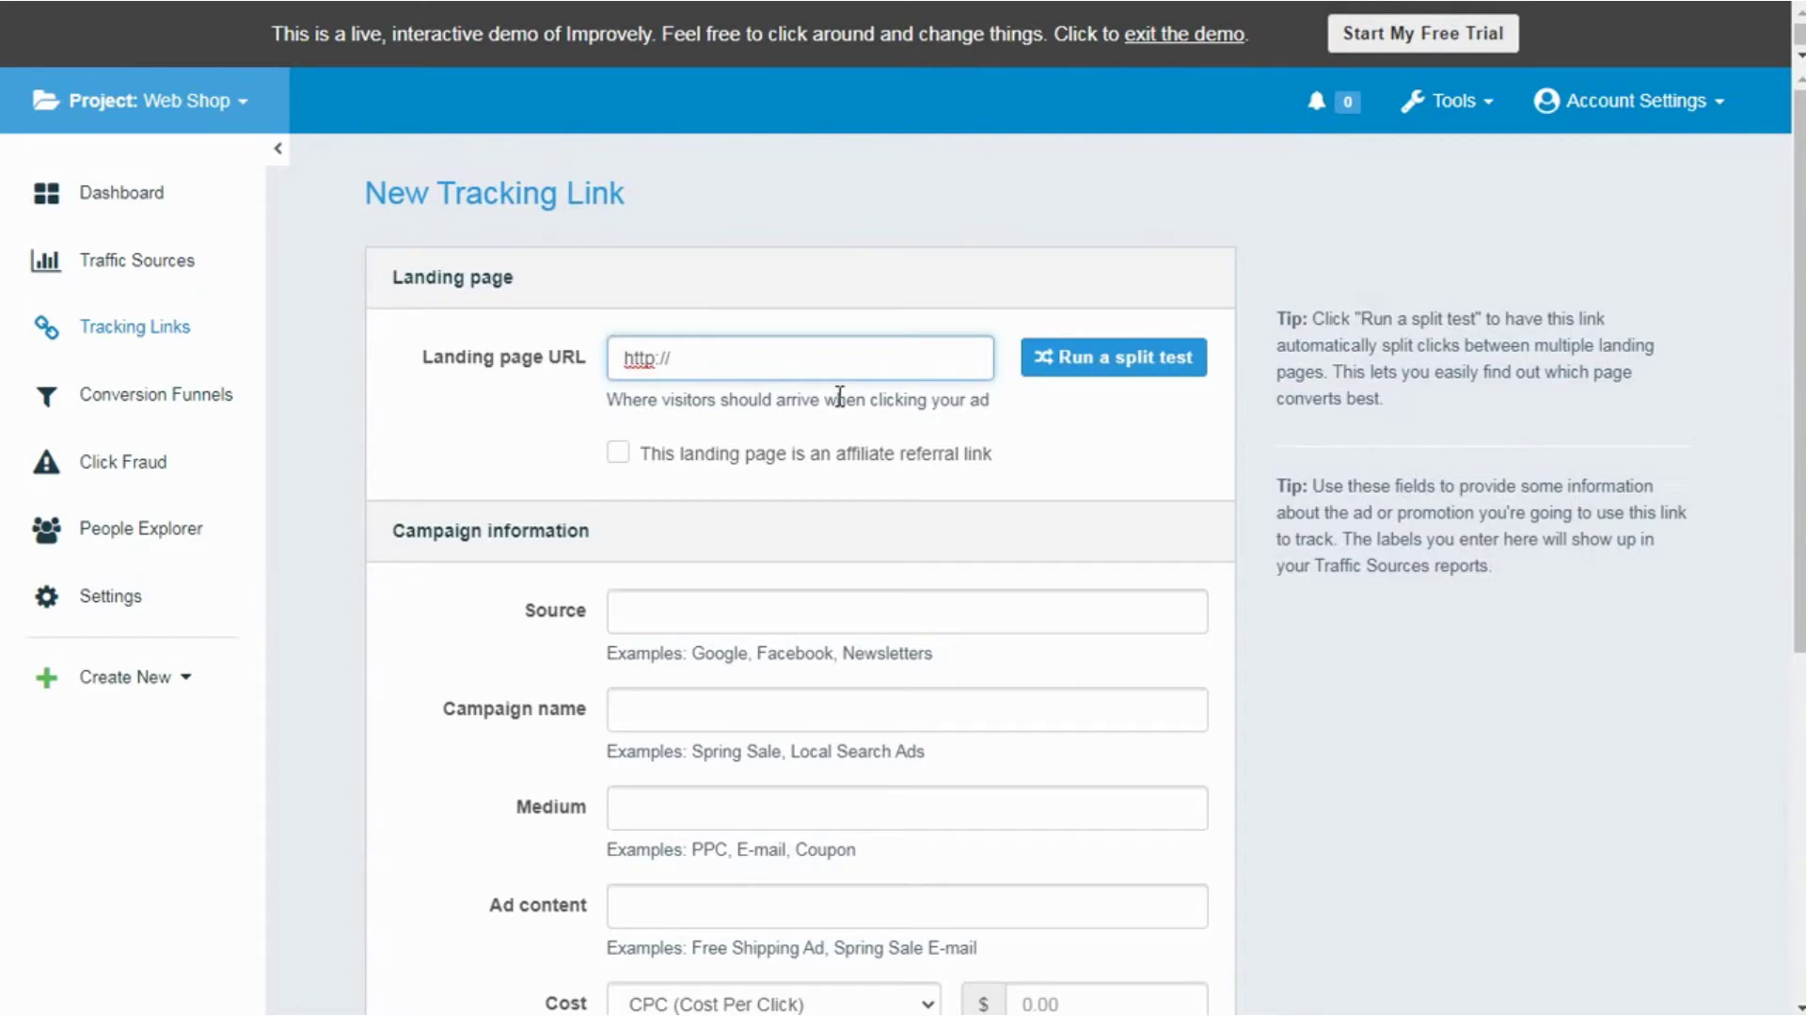
{"action": "left_click", "coordinate": [620, 456]}
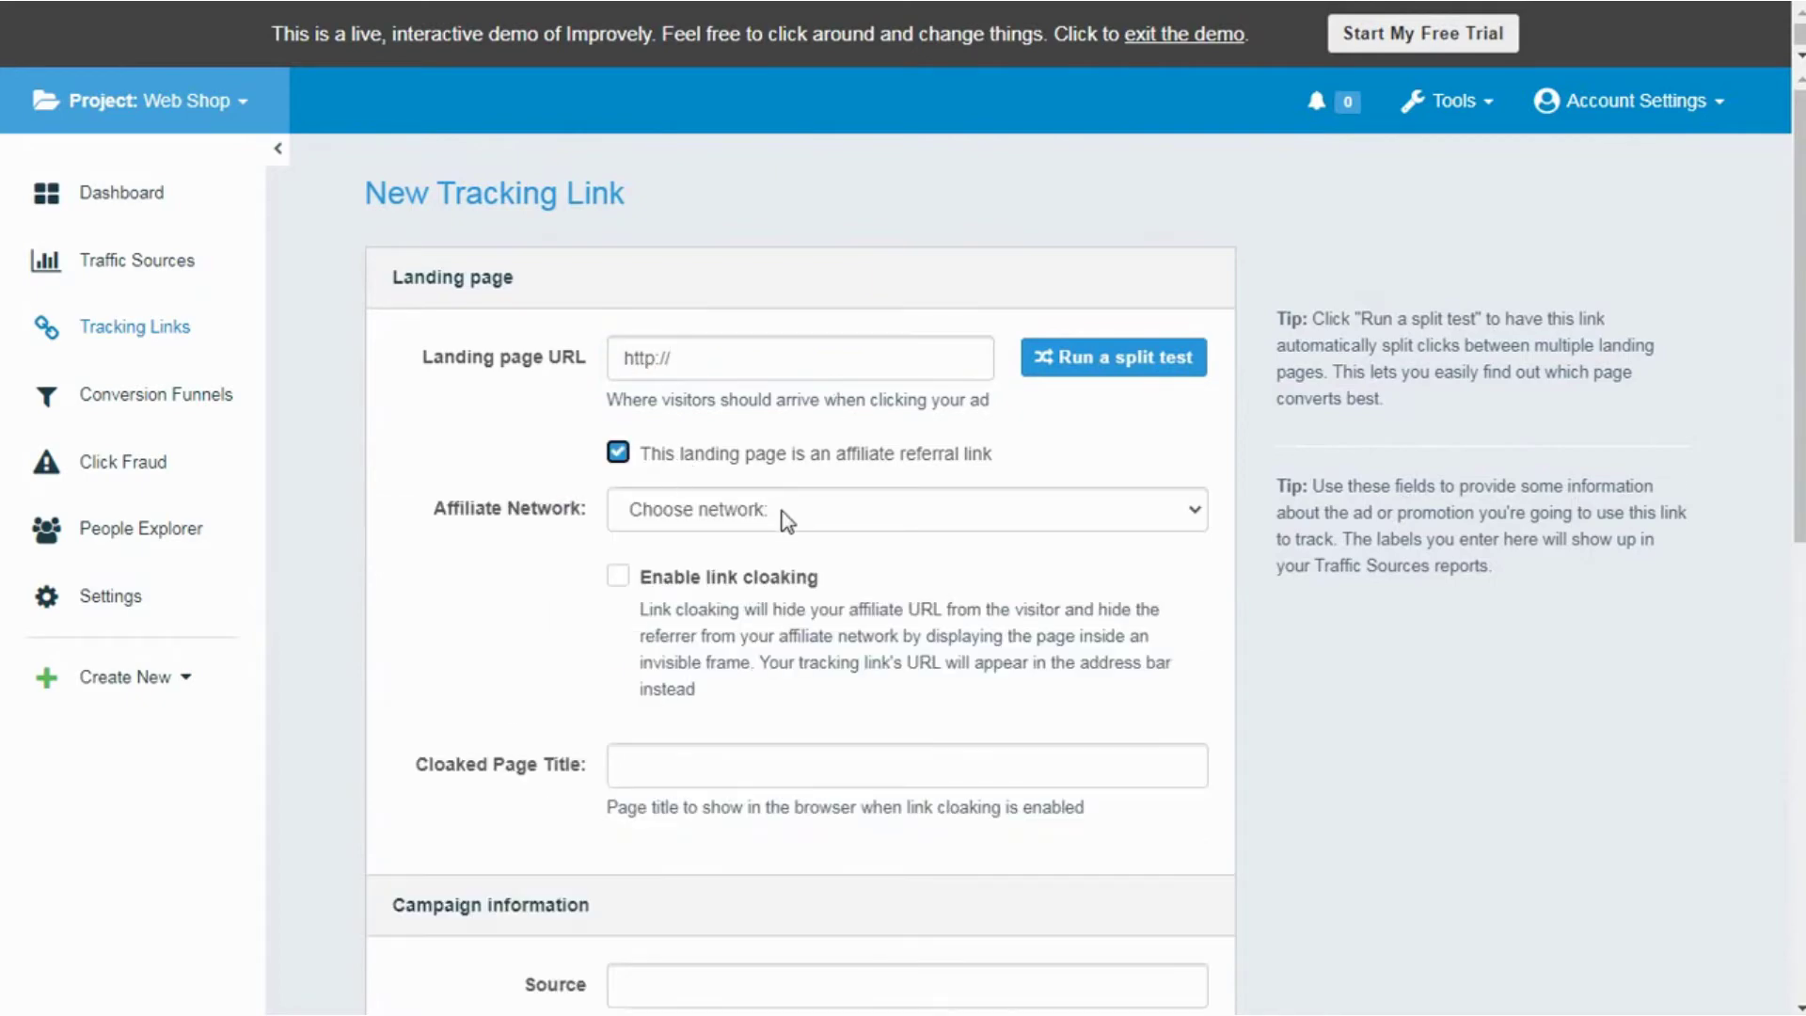
{"action": "scroll", "coordinate": [788, 520], "scroll_direction": "down", "scroll_amount": 5}
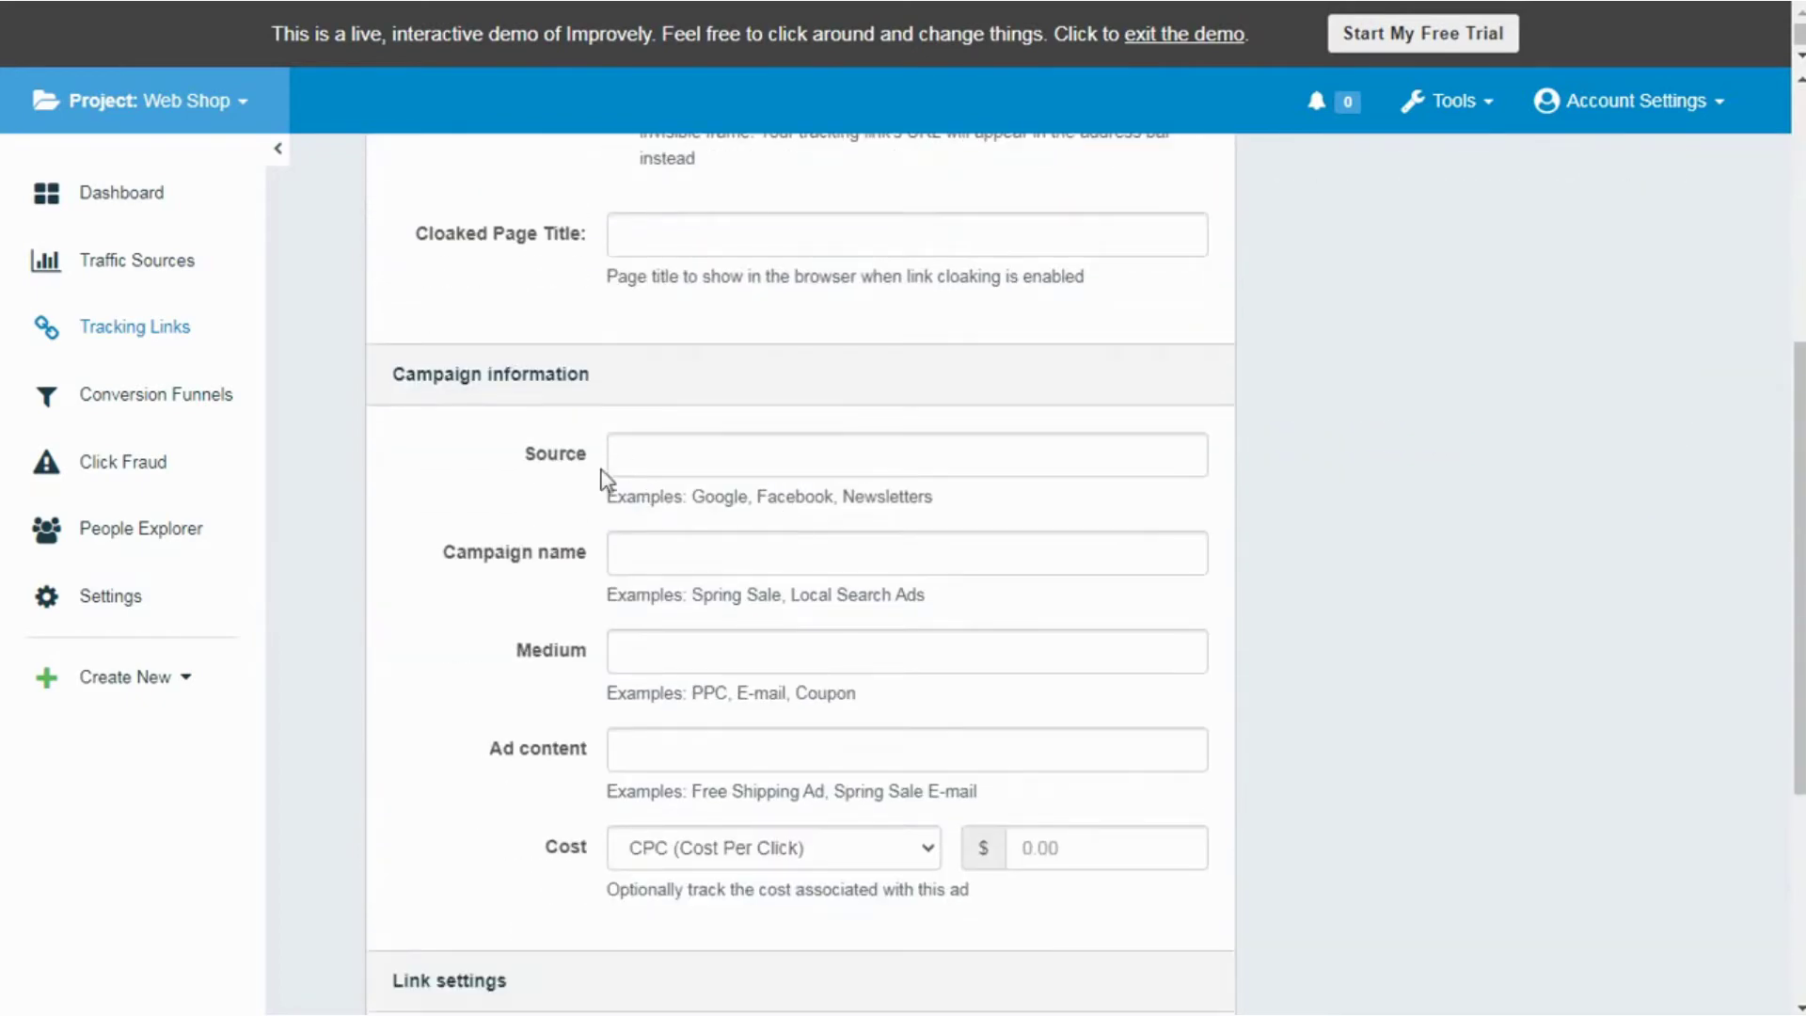
{"action": "left_click", "coordinate": [677, 444]}
{"action": "left_click", "coordinate": [621, 557]}
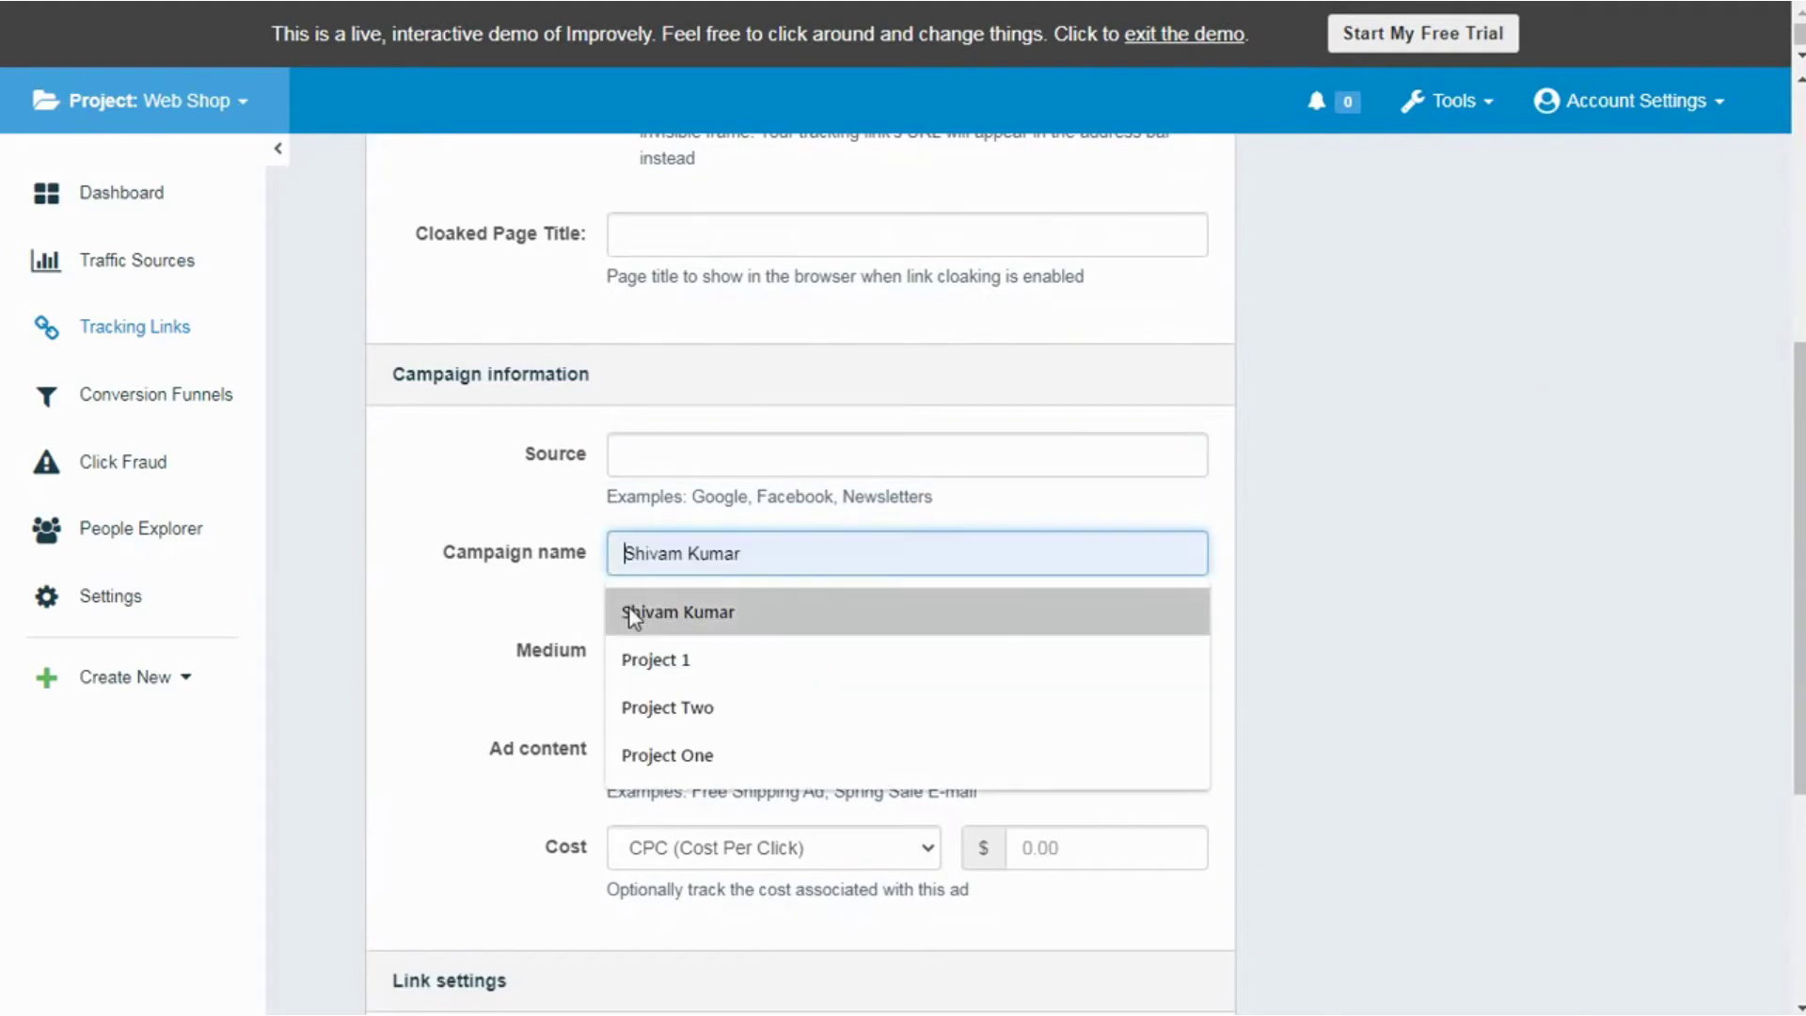
{"action": "left_click", "coordinate": [605, 593]}
{"action": "scroll", "coordinate": [665, 524], "scroll_direction": "down", "scroll_amount": 1}
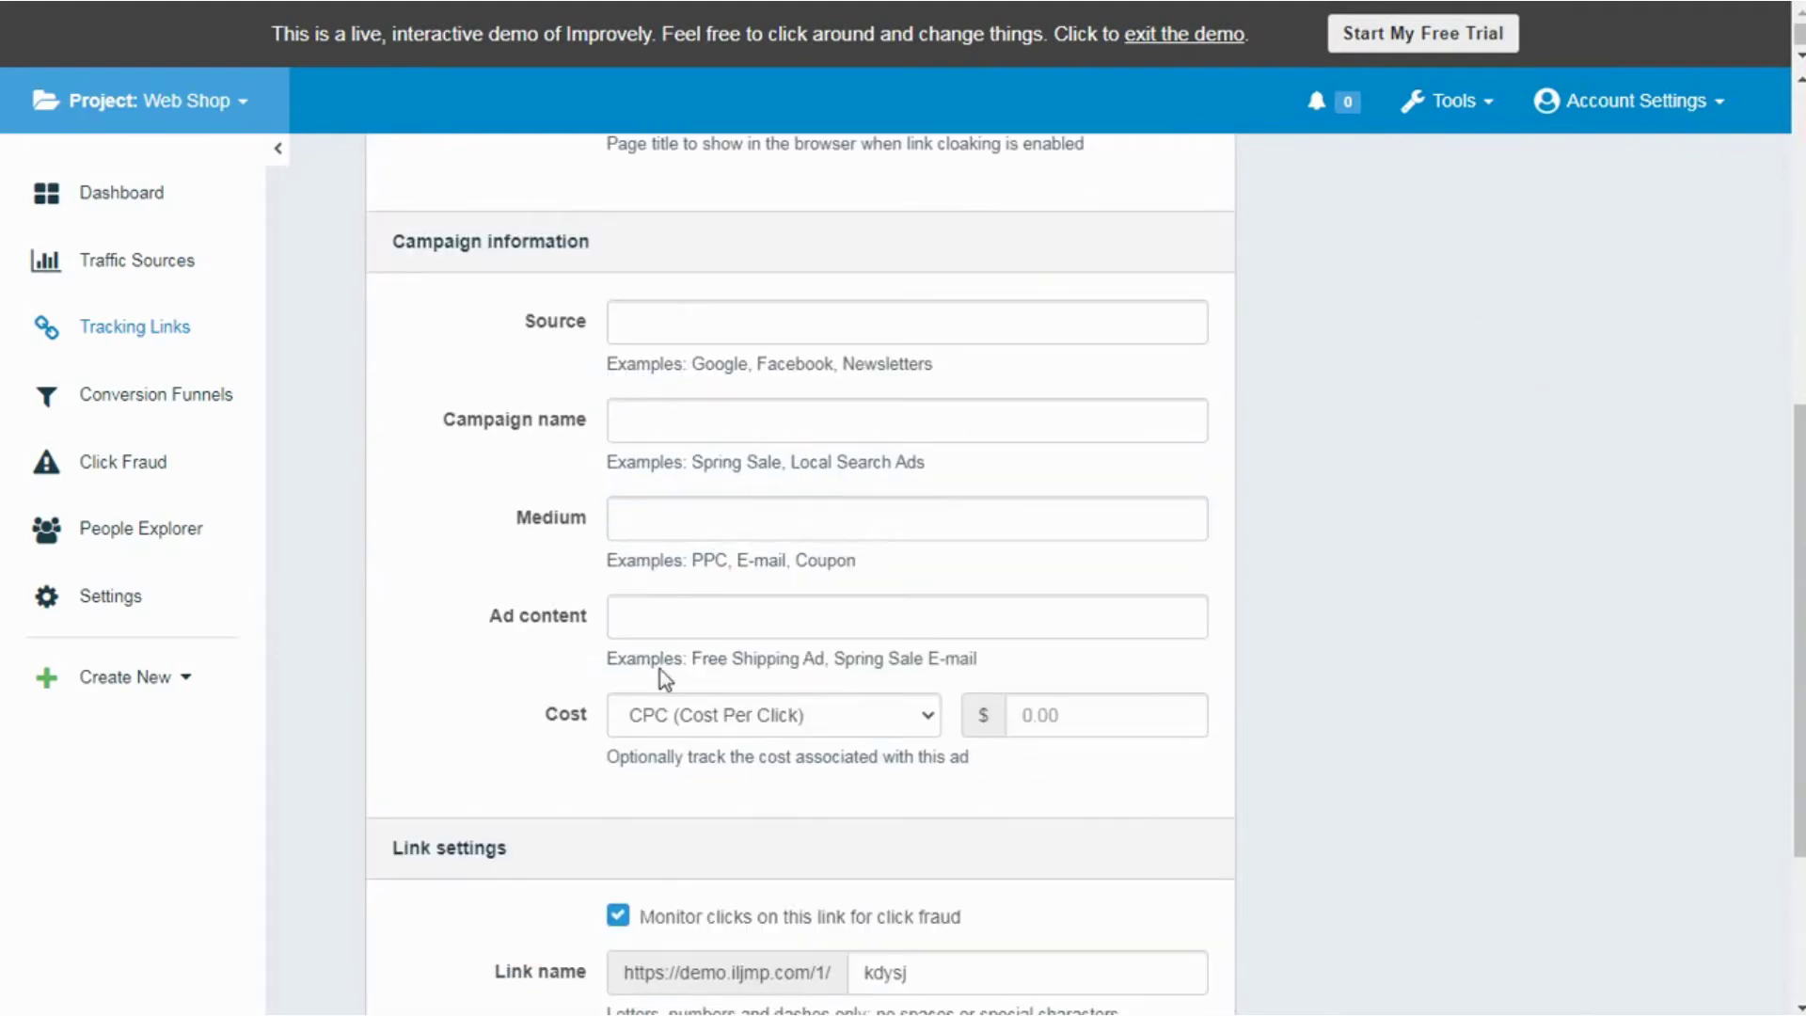
{"action": "scroll", "coordinate": [726, 714], "scroll_direction": "down", "scroll_amount": 3}
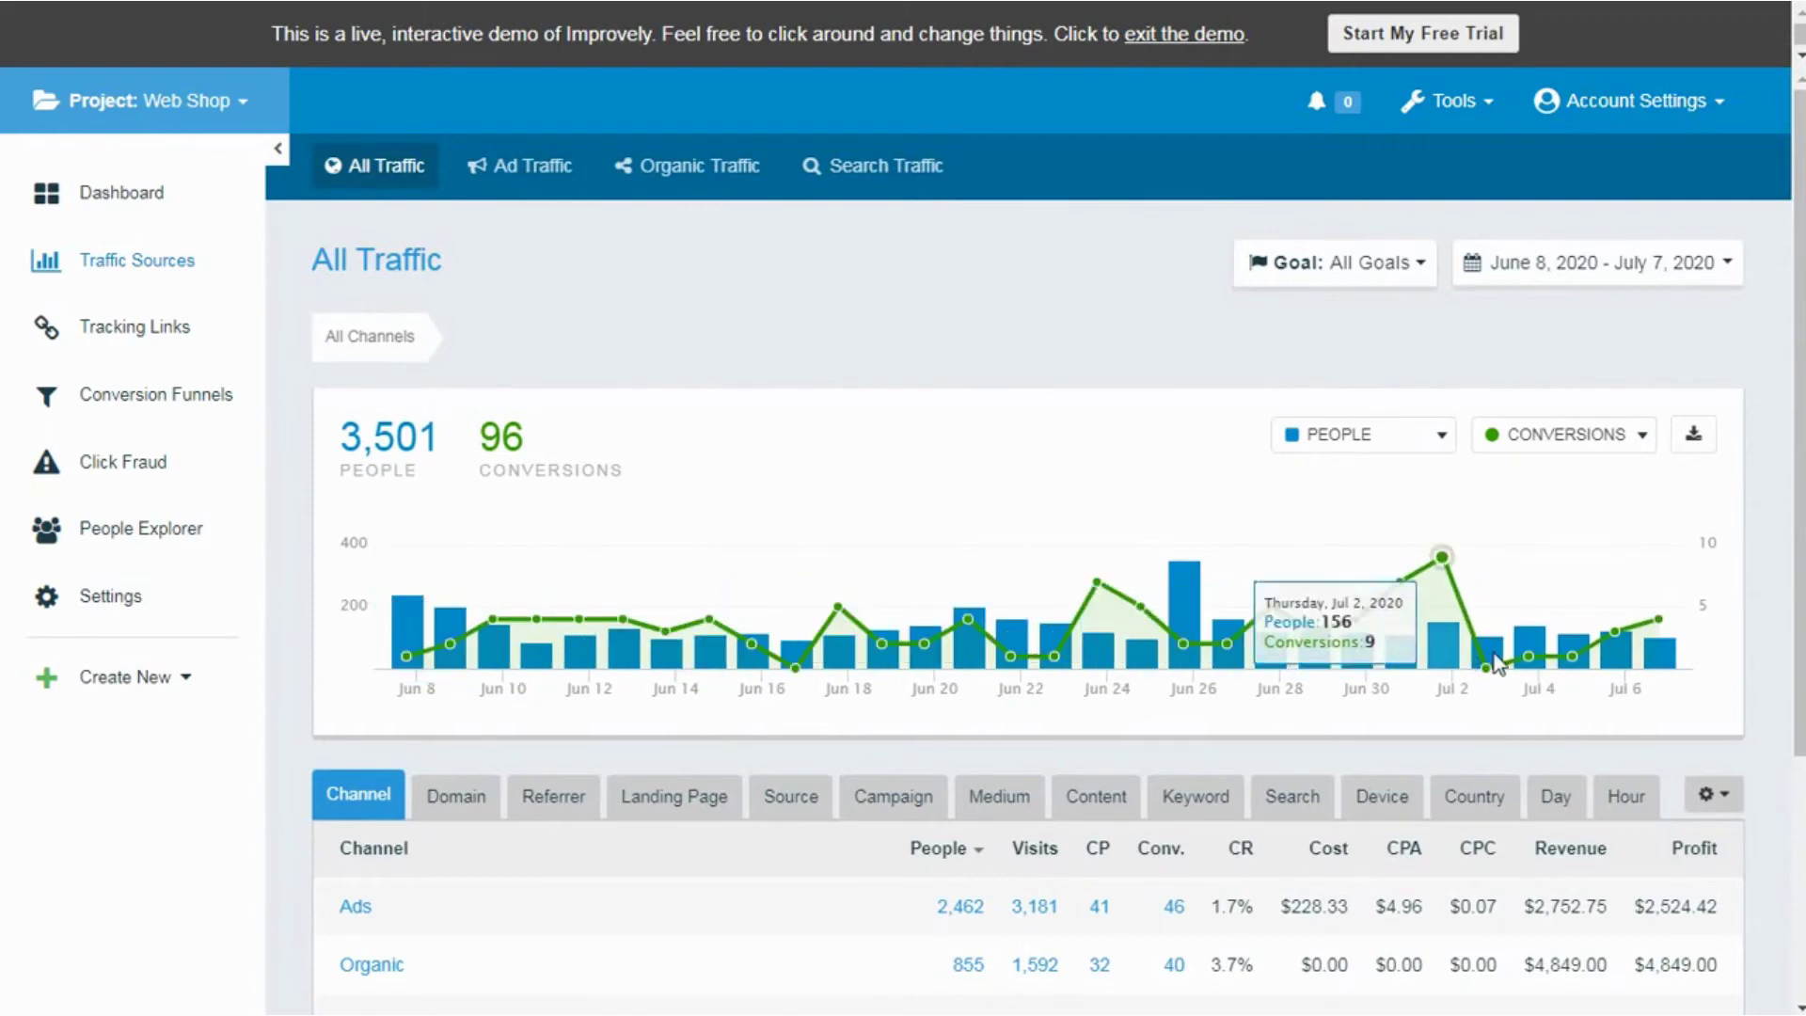
{"action": "scroll", "coordinate": [1216, 640], "scroll_direction": "down", "scroll_amount": 2}
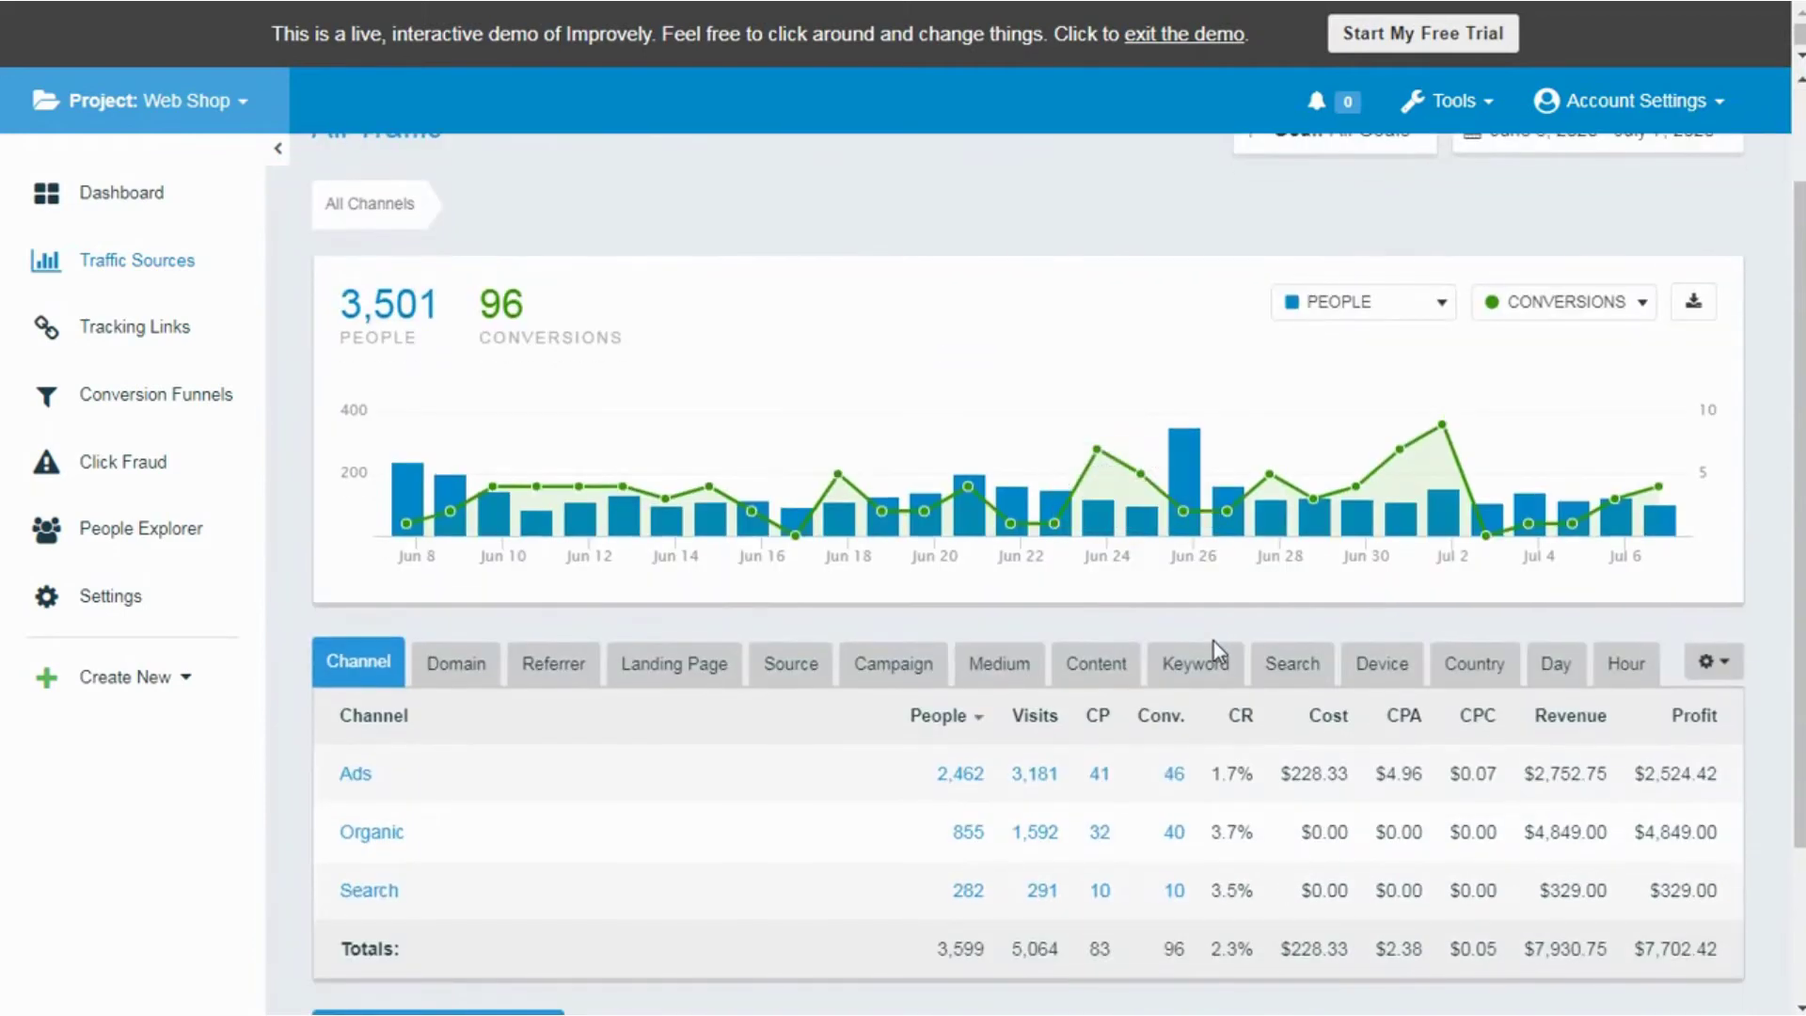
{"action": "scroll", "coordinate": [742, 623], "scroll_direction": "up", "scroll_amount": 1}
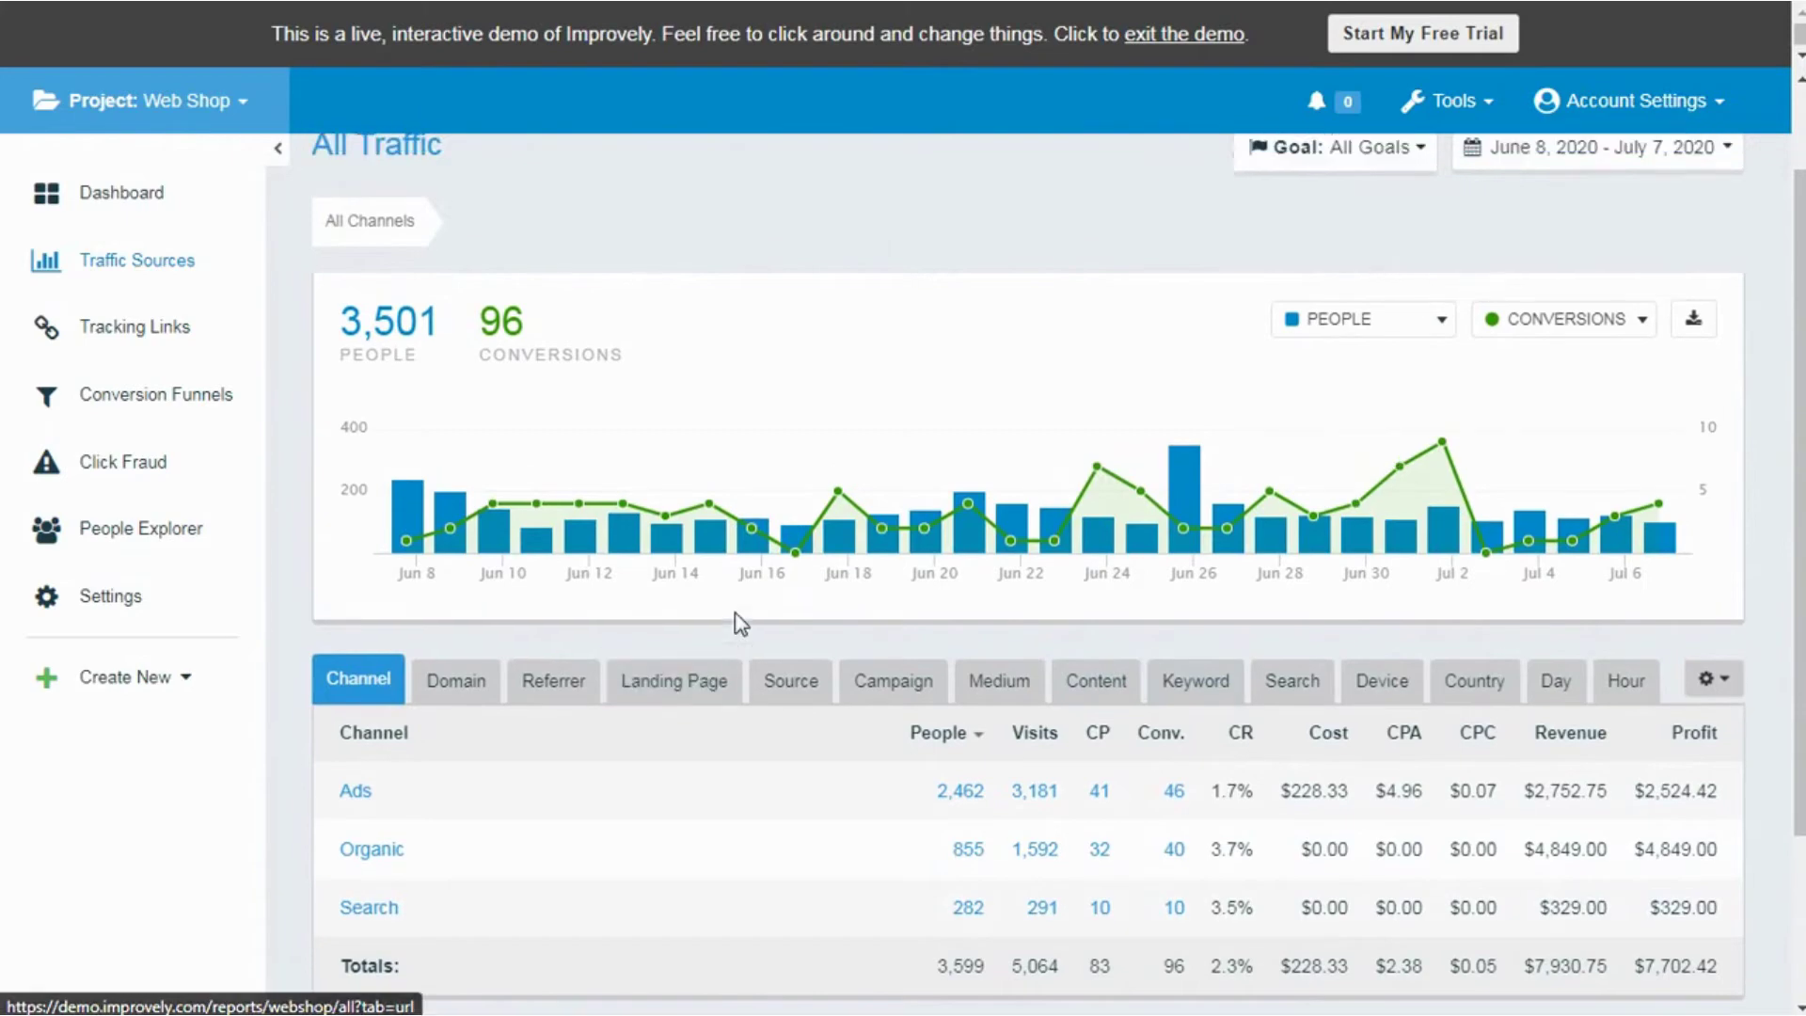
{"action": "scroll", "coordinate": [742, 623], "scroll_direction": "down", "scroll_amount": 3}
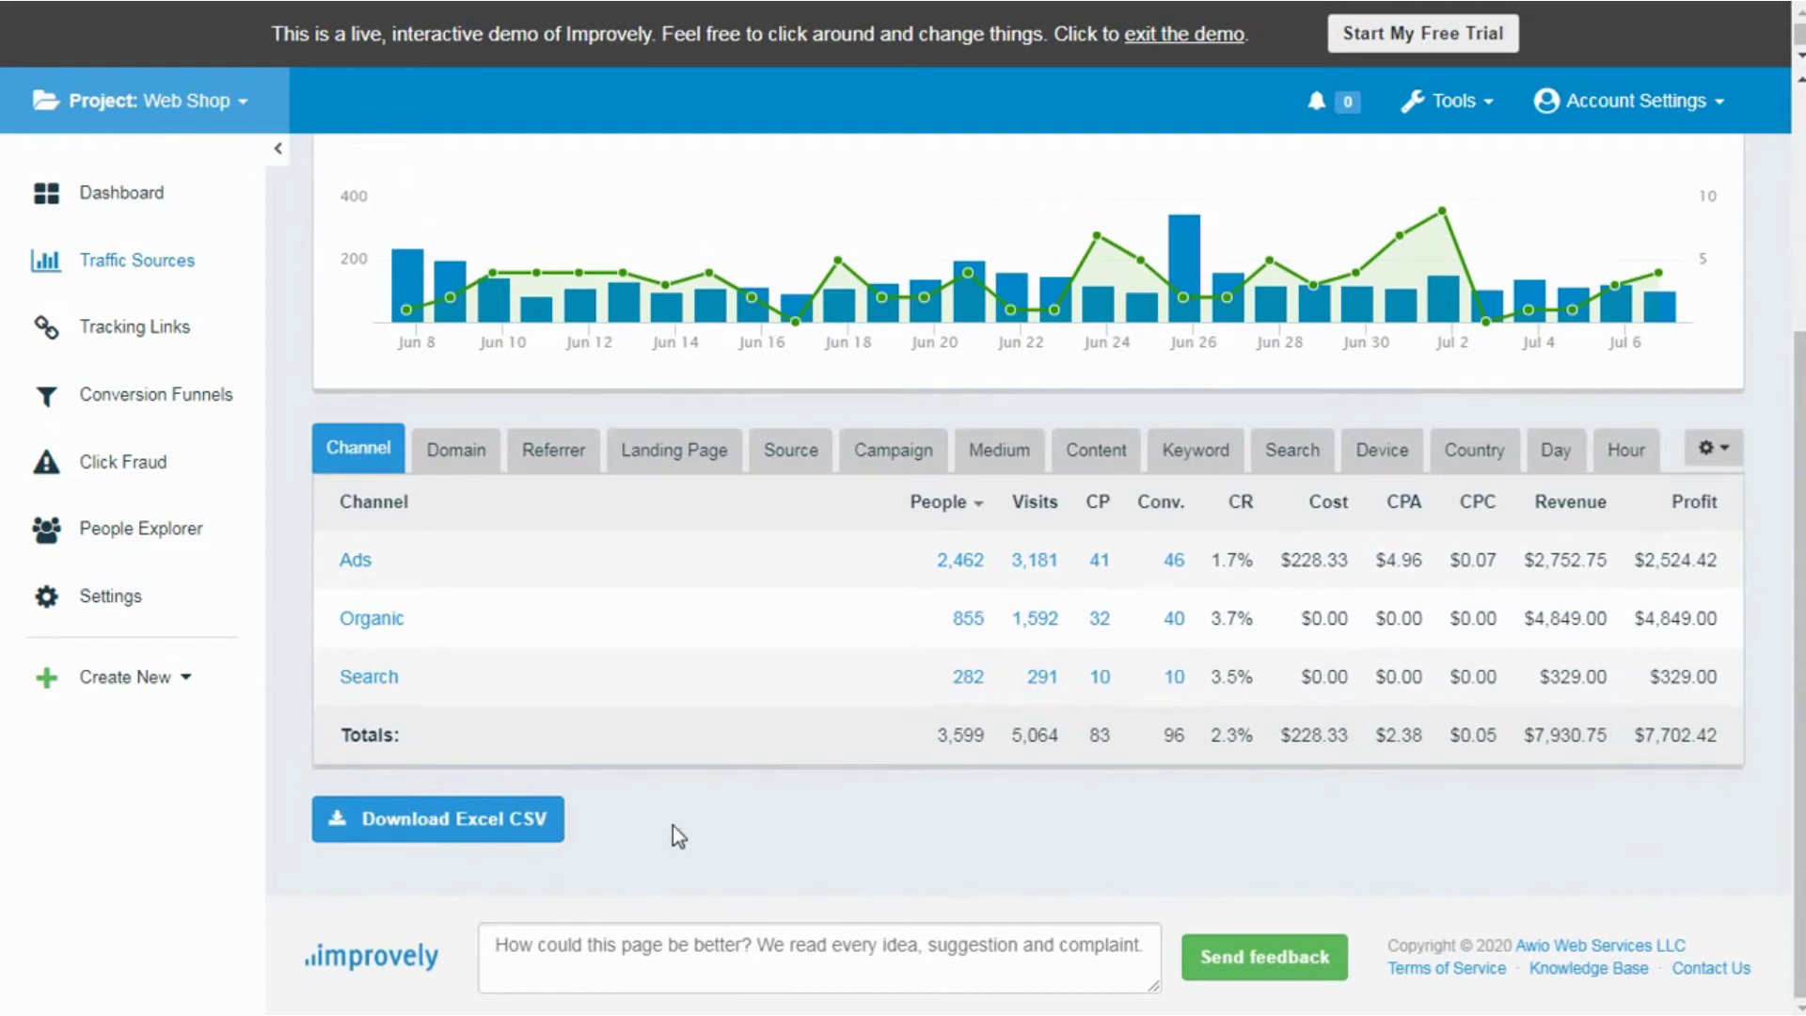
{"action": "scroll", "coordinate": [673, 831], "scroll_direction": "up", "scroll_amount": 3}
{"action": "scroll", "coordinate": [683, 831], "scroll_direction": "up", "scroll_amount": 1}
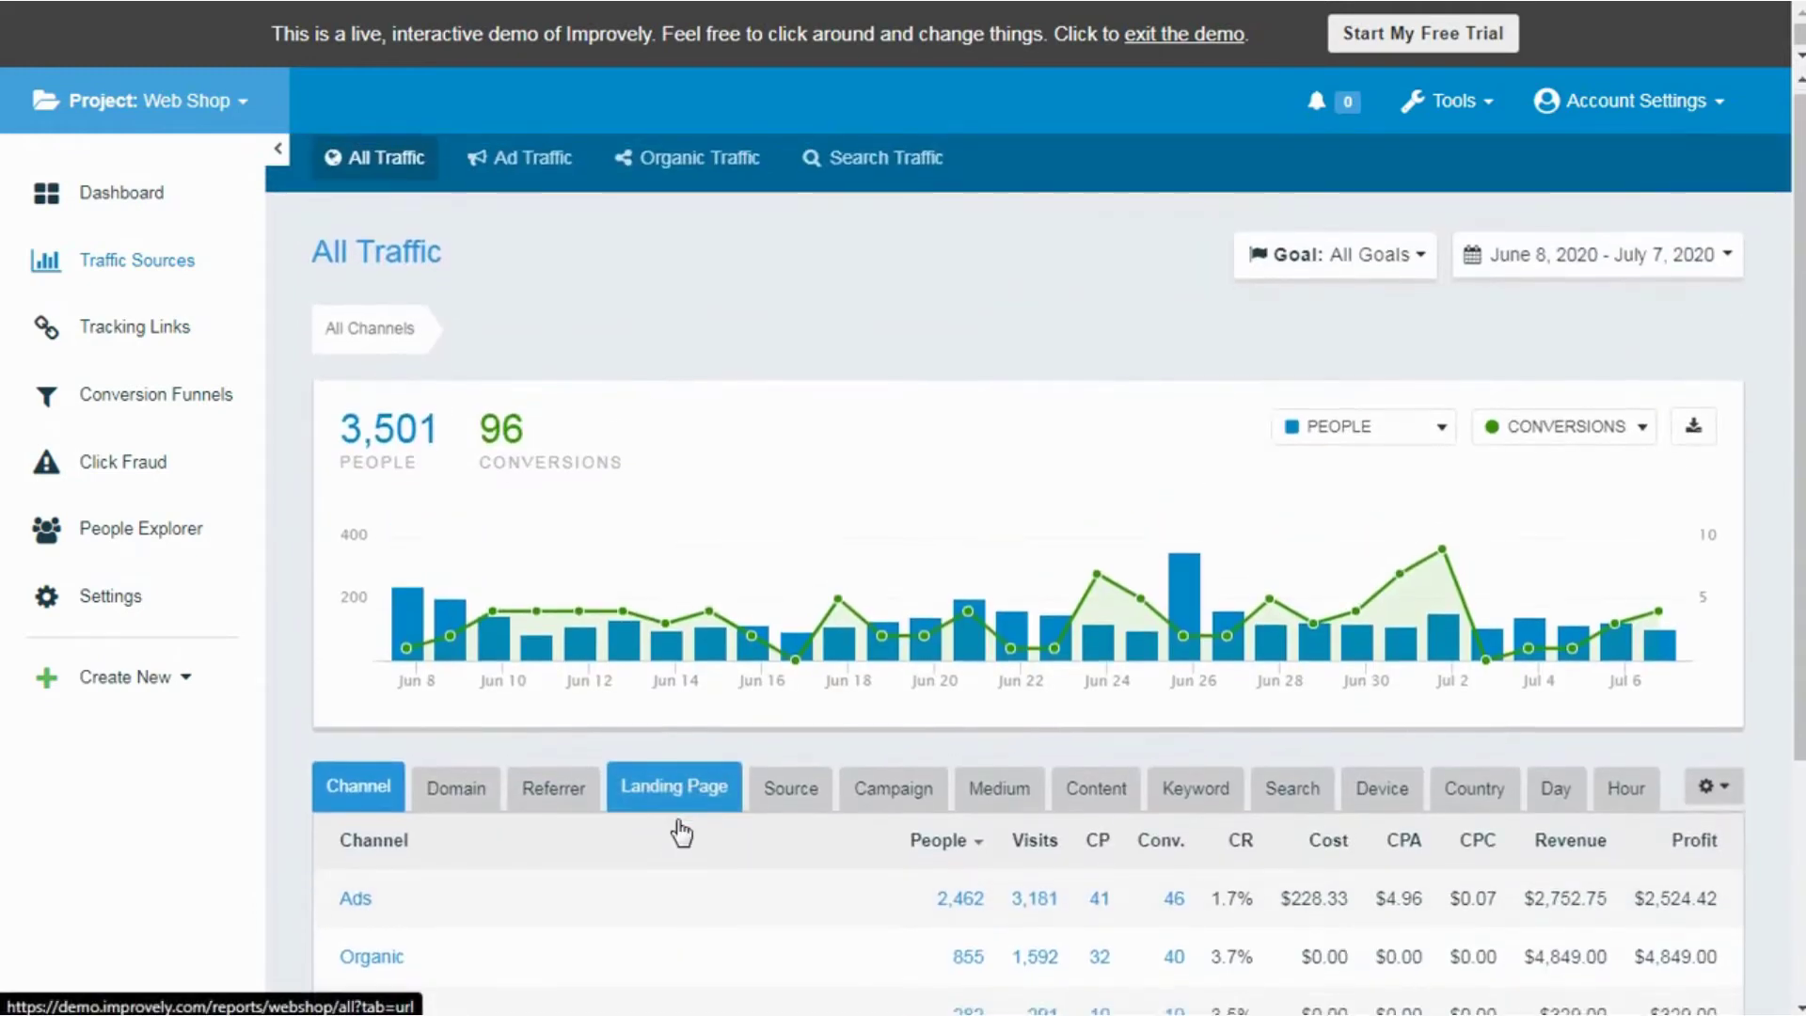
{"action": "scroll", "coordinate": [683, 831], "scroll_direction": "down", "scroll_amount": 2}
{"action": "scroll", "coordinate": [683, 831], "scroll_direction": "up", "scroll_amount": 2}
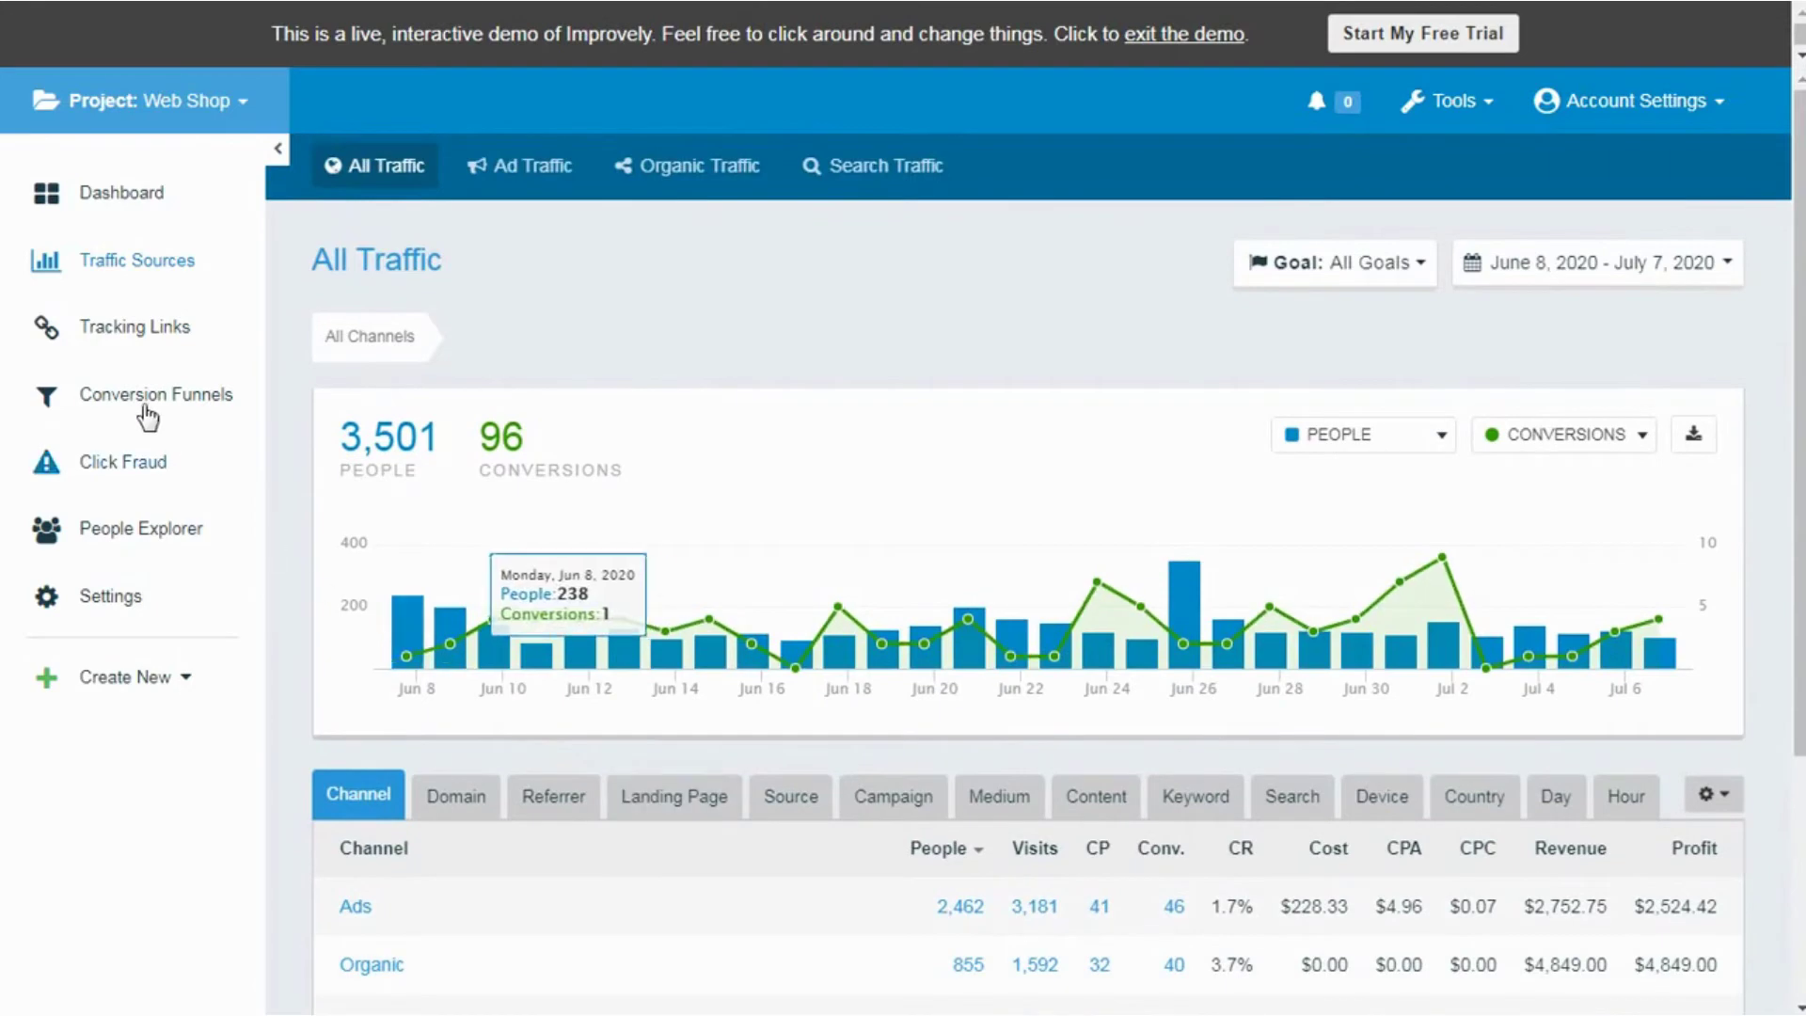
Review the Checkout Flow conversion funnel, then move on to Click Fraud Alerts.
{"action": "left_click", "coordinate": [134, 393]}
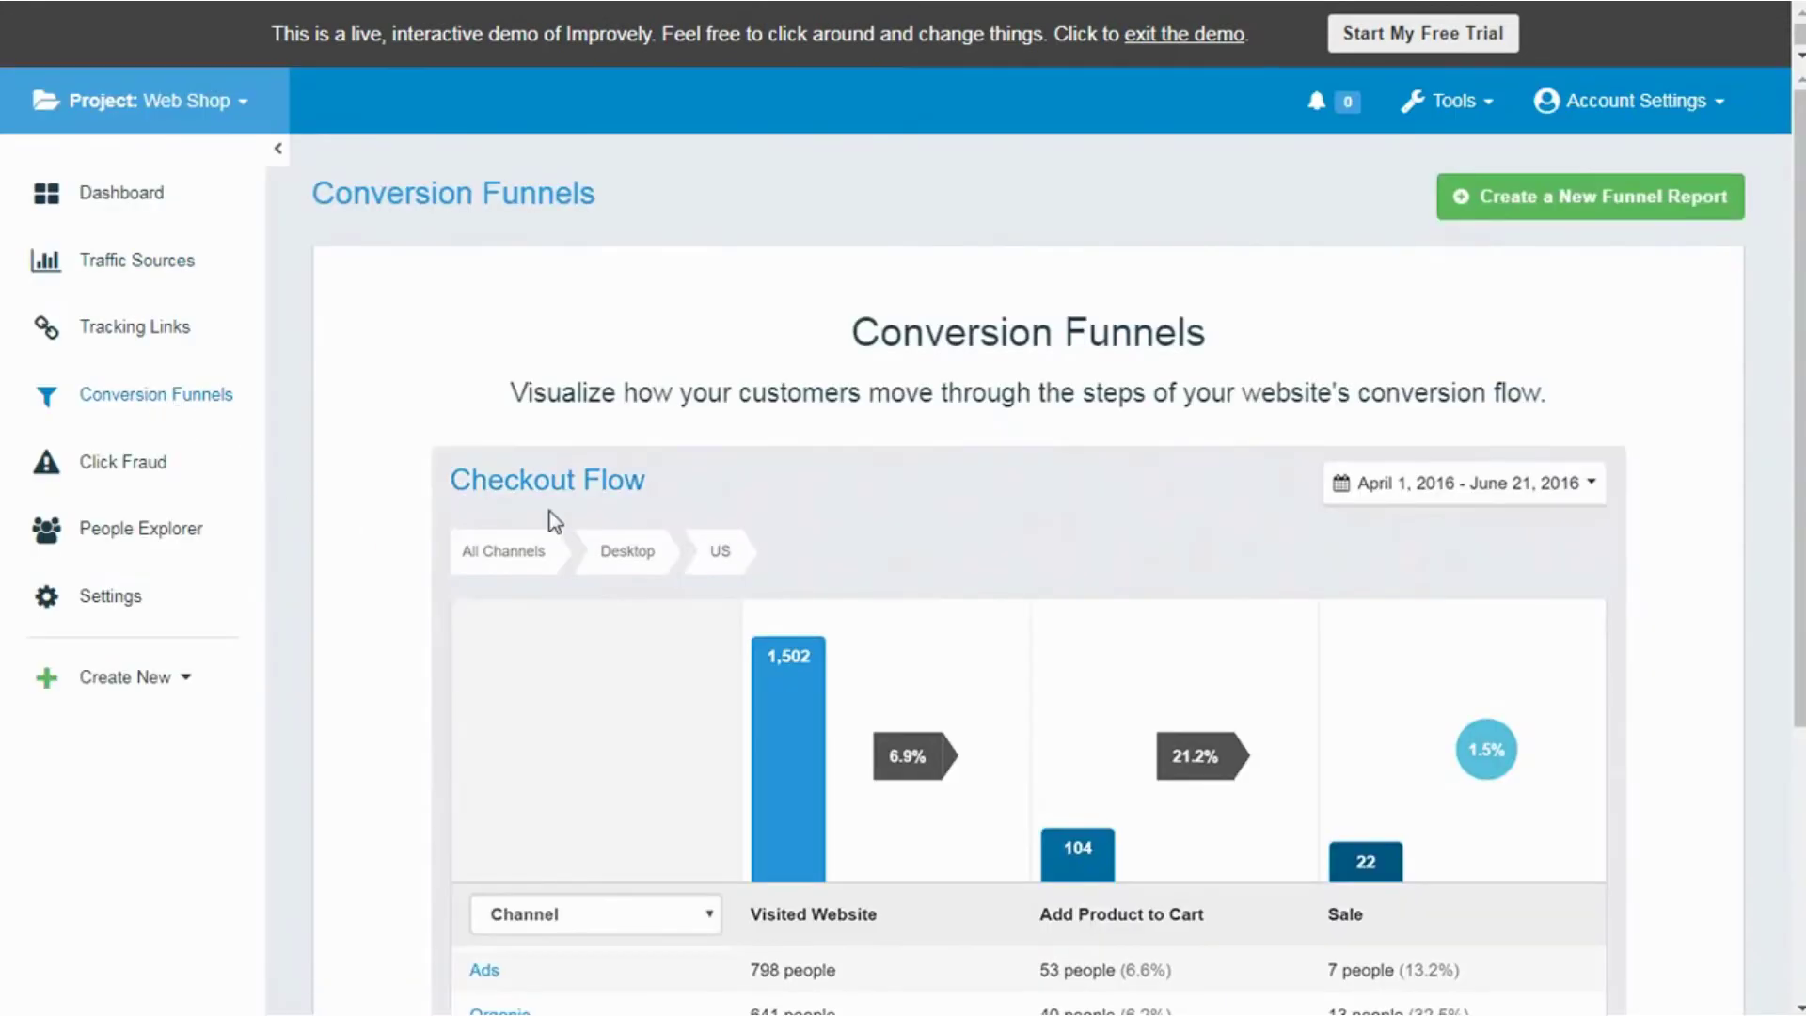
{"action": "scroll", "coordinate": [616, 517], "scroll_direction": "down", "scroll_amount": 3}
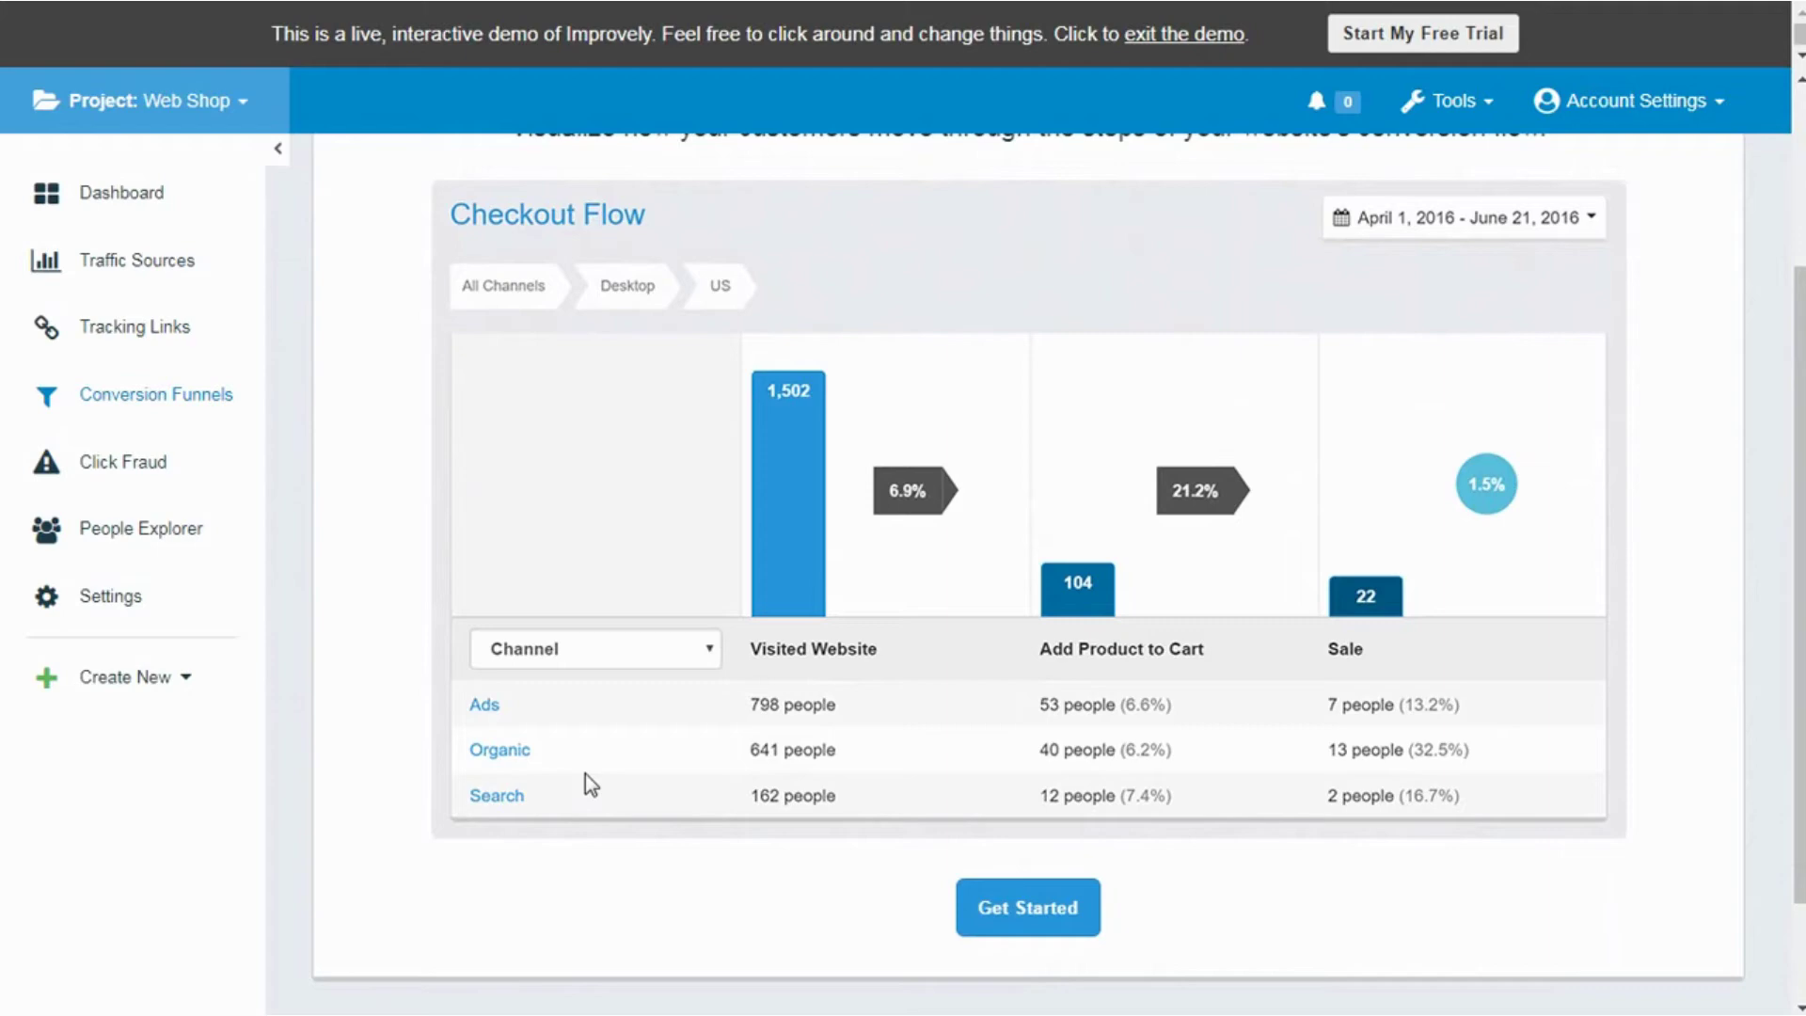
{"action": "scroll", "coordinate": [583, 776], "scroll_direction": "up", "scroll_amount": 2}
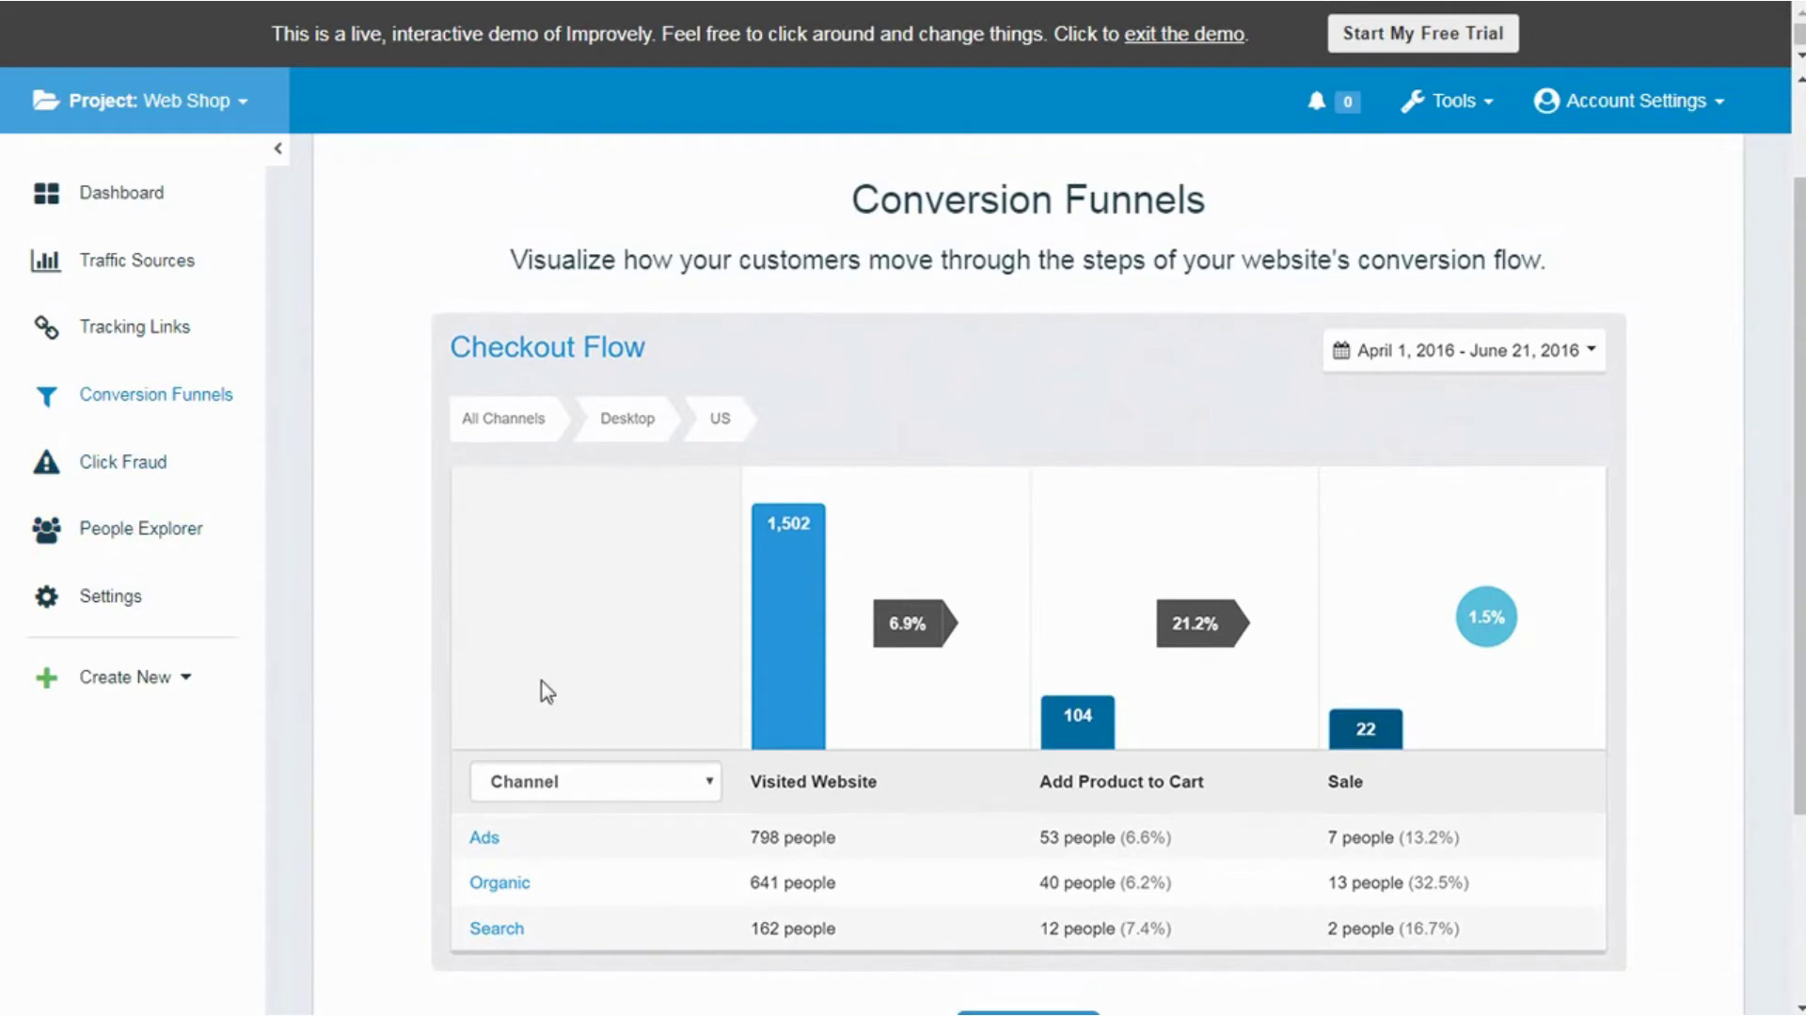
{"action": "left_click", "coordinate": [84, 474]}
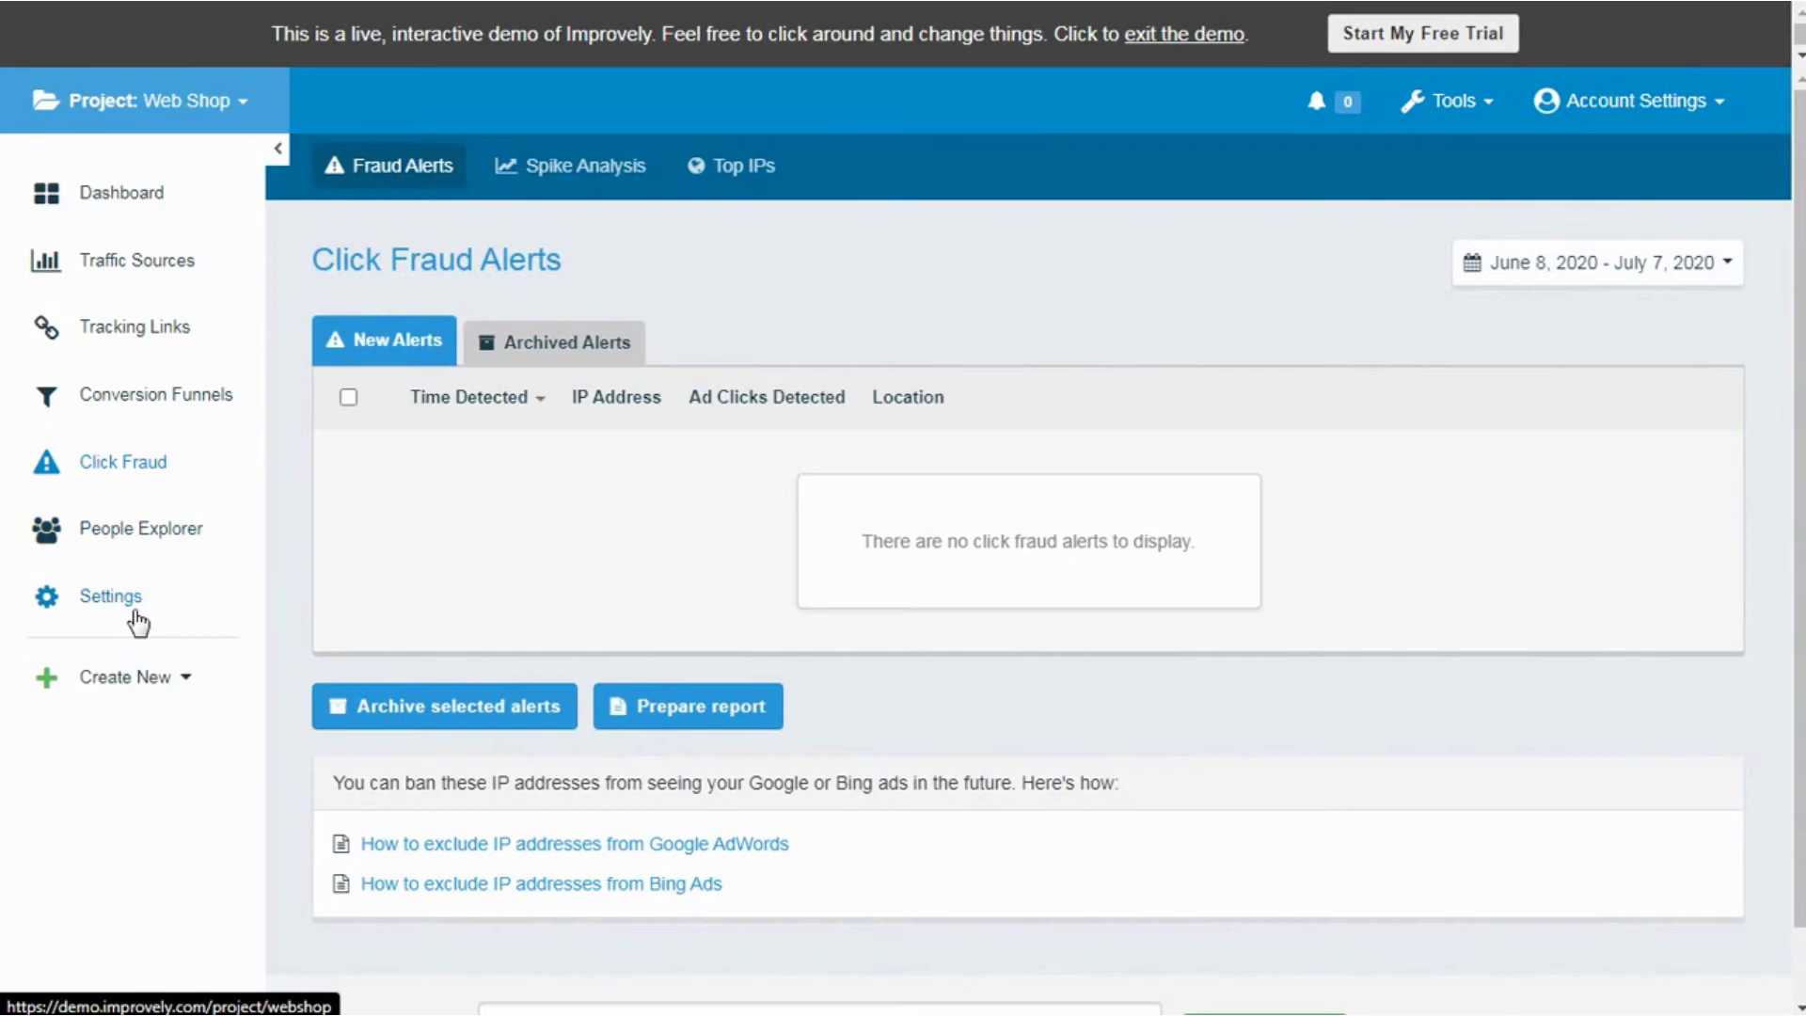
Open Web Shop's Click Fraud Settings, keeping monitoring enabled with the 5-click daily limit.
{"action": "left_click", "coordinate": [90, 602]}
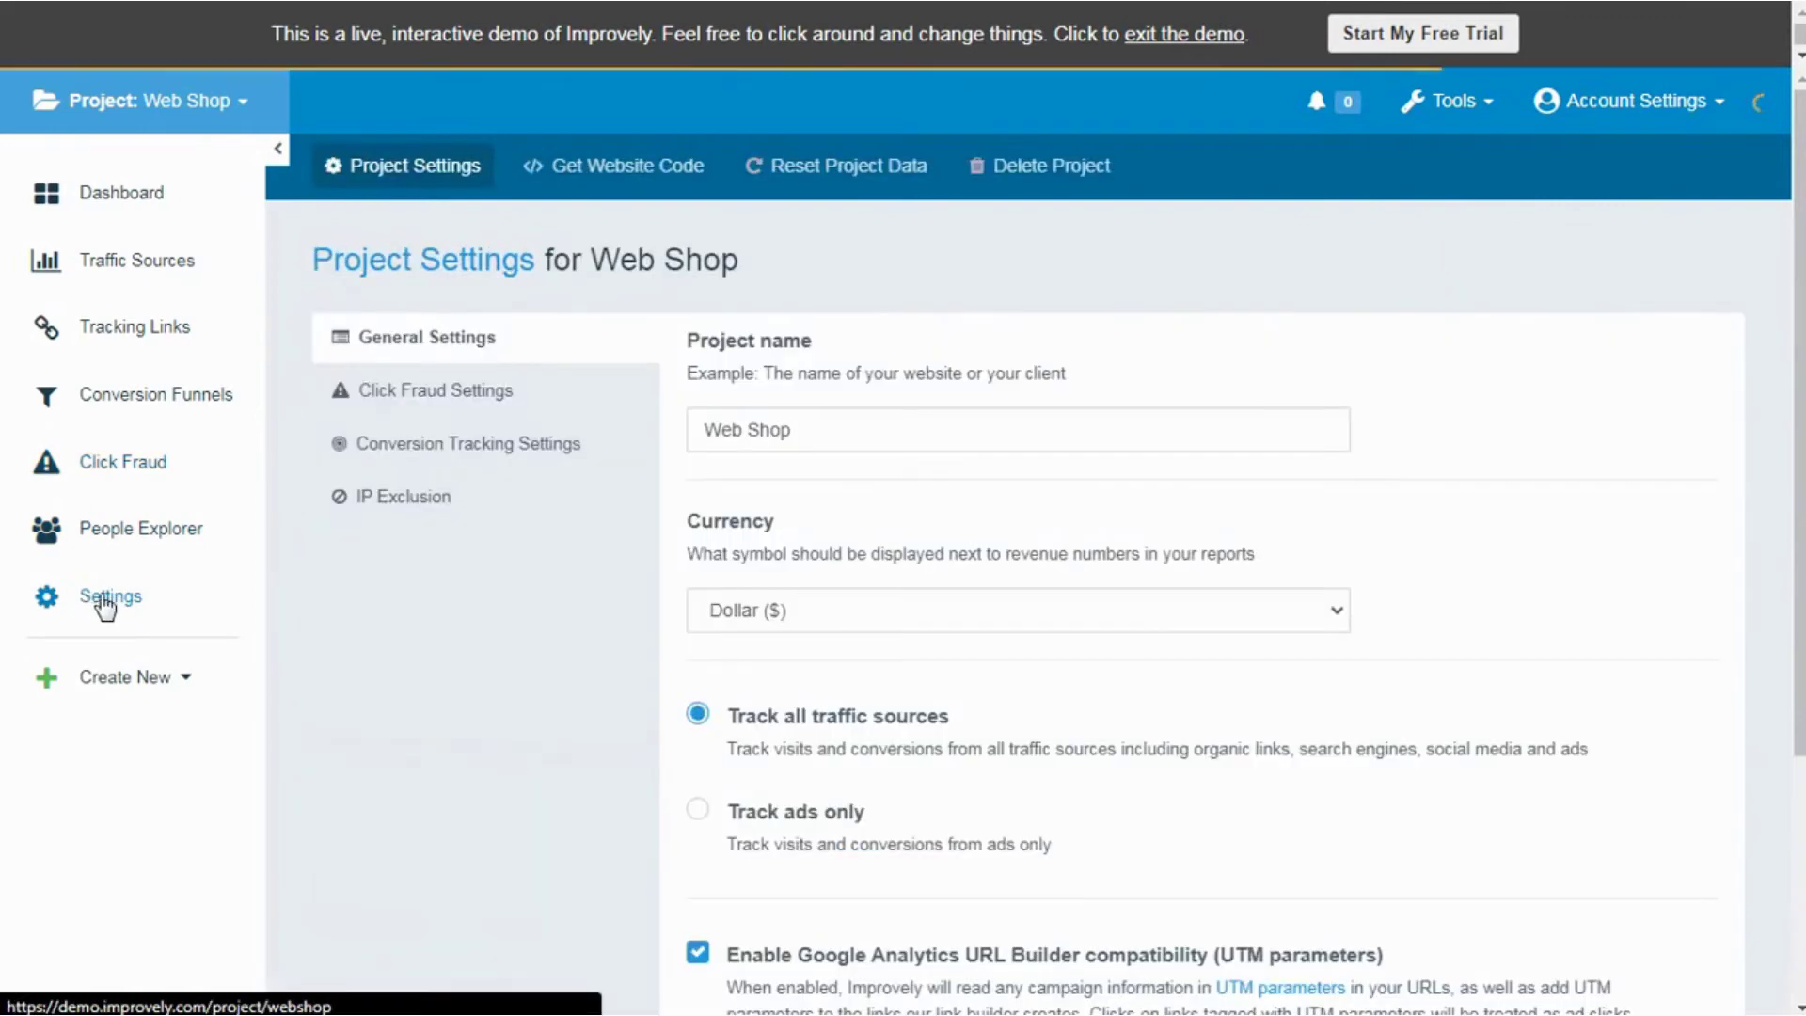
{"action": "left_click", "coordinate": [473, 389]}
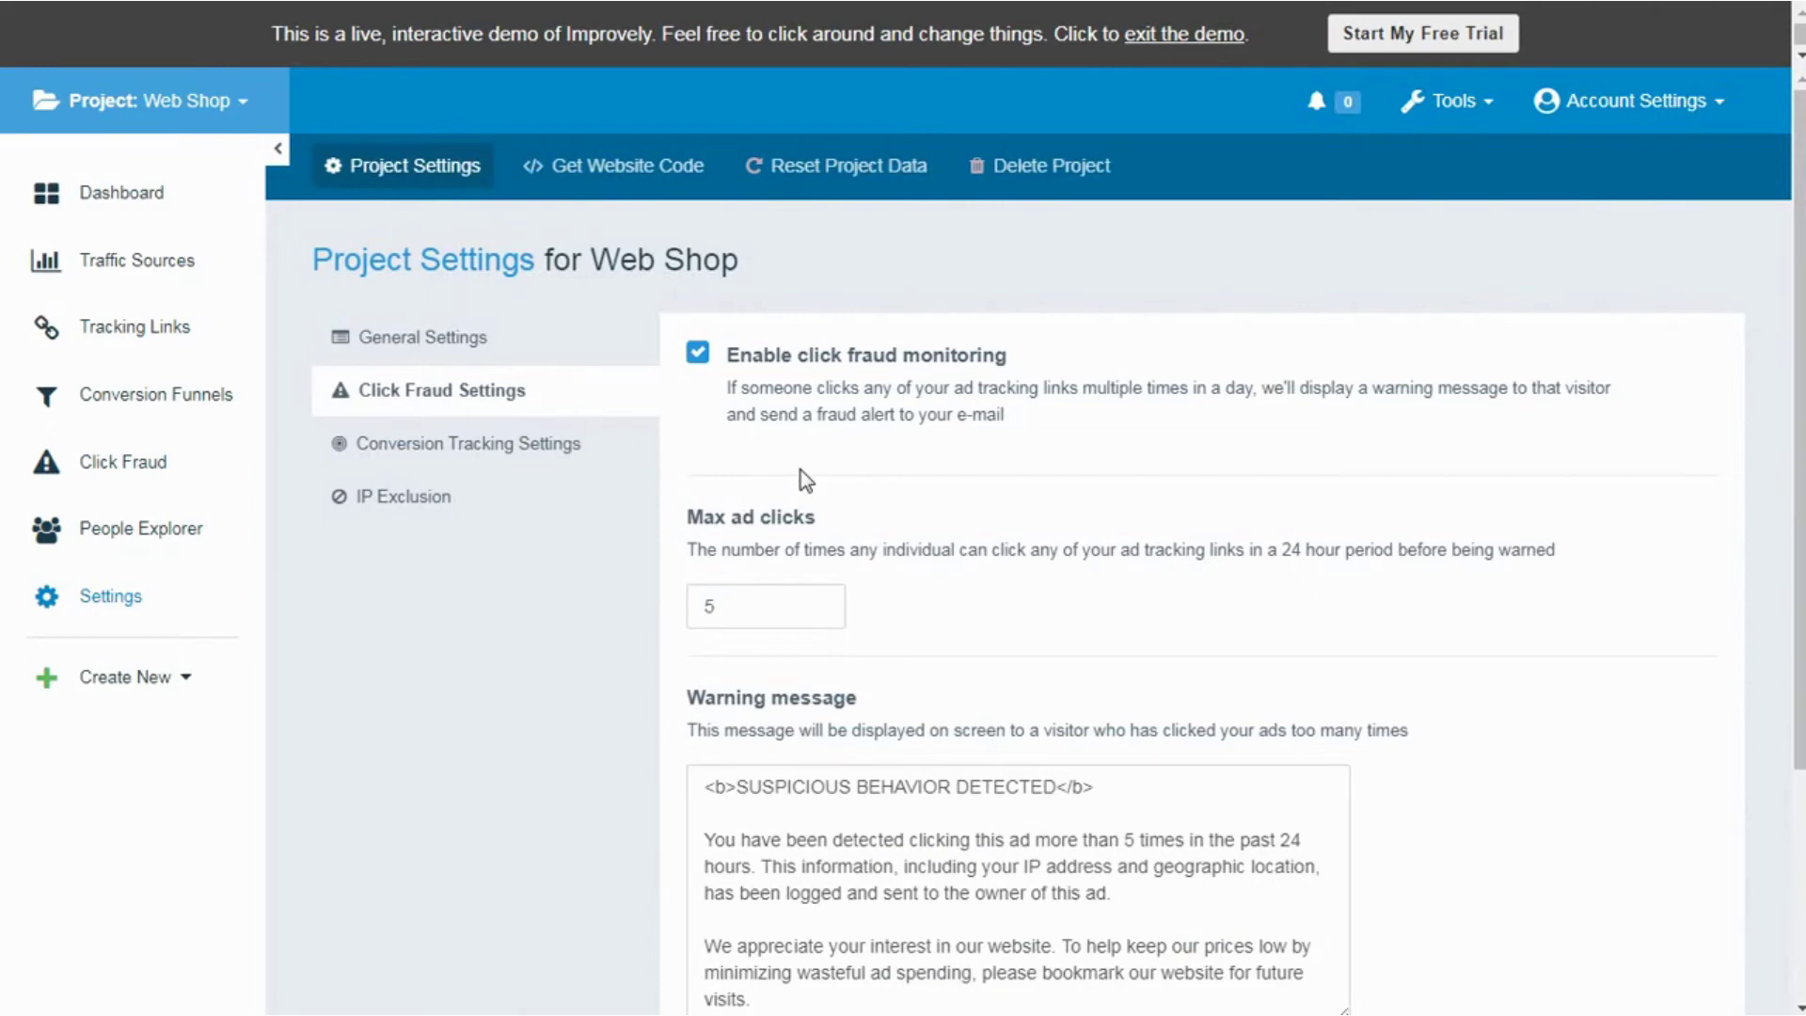
{"action": "left_click", "coordinate": [698, 352]}
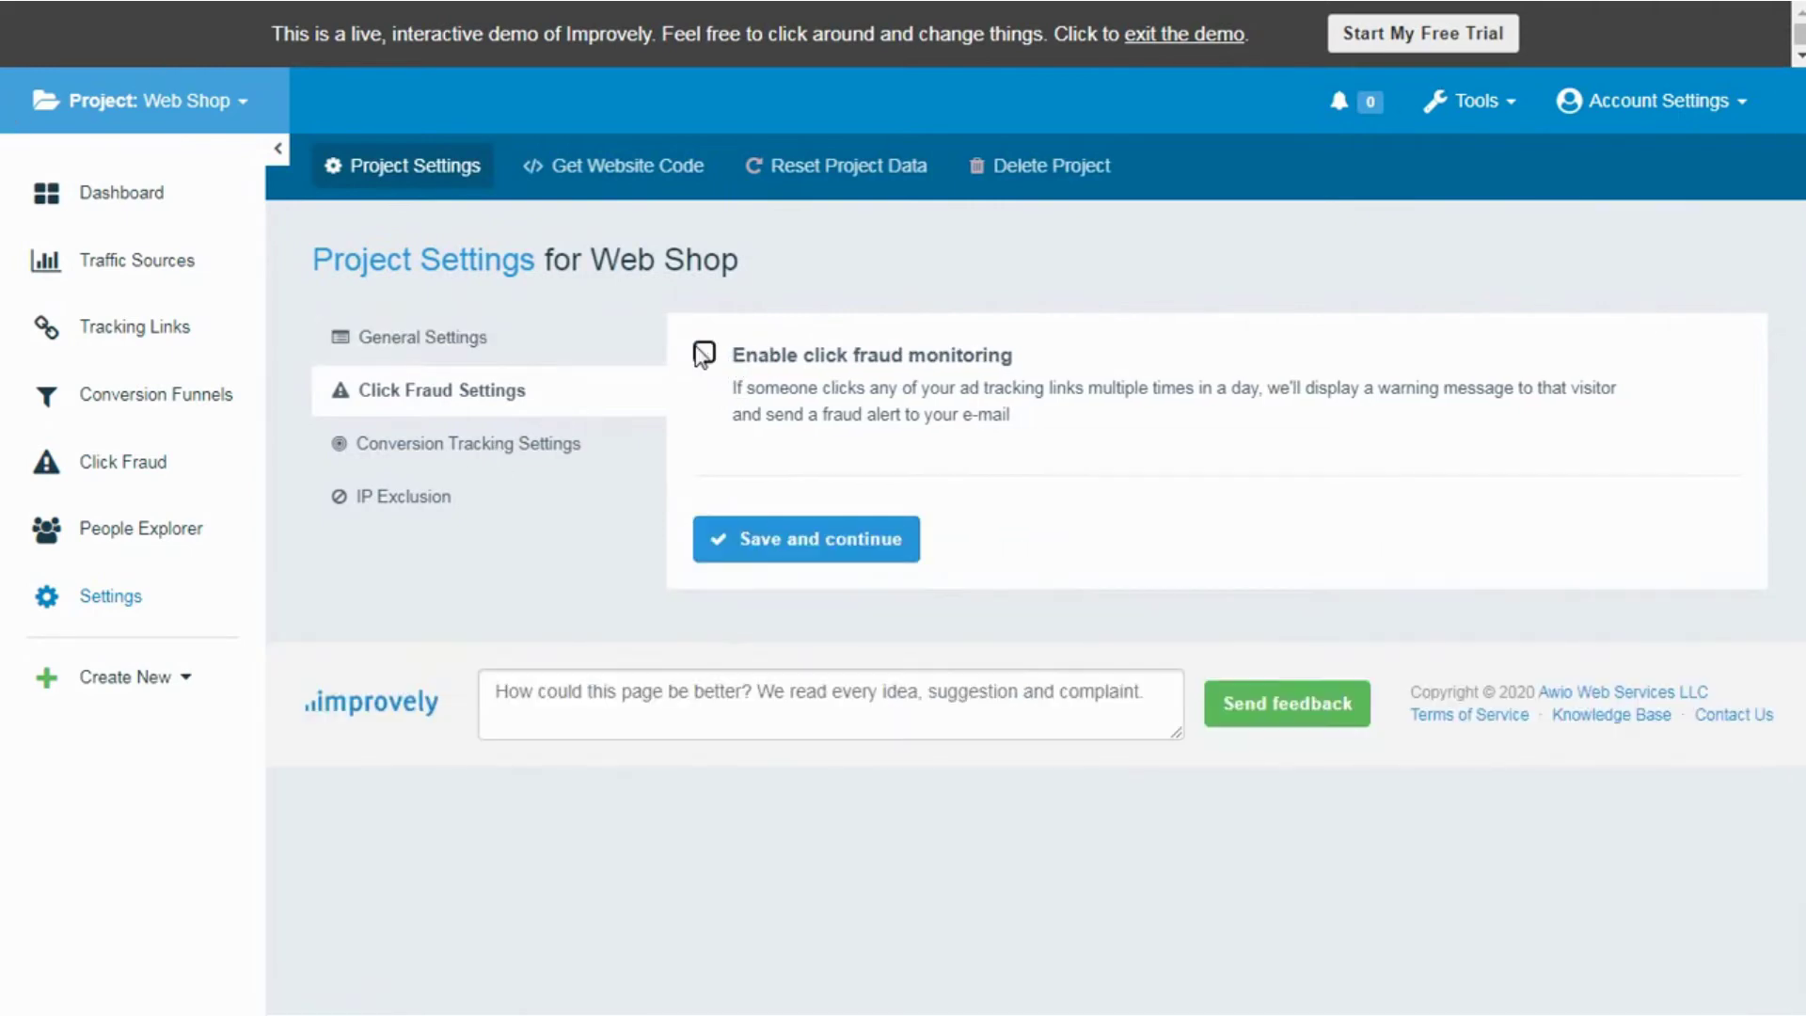
{"action": "left_click", "coordinate": [700, 354]}
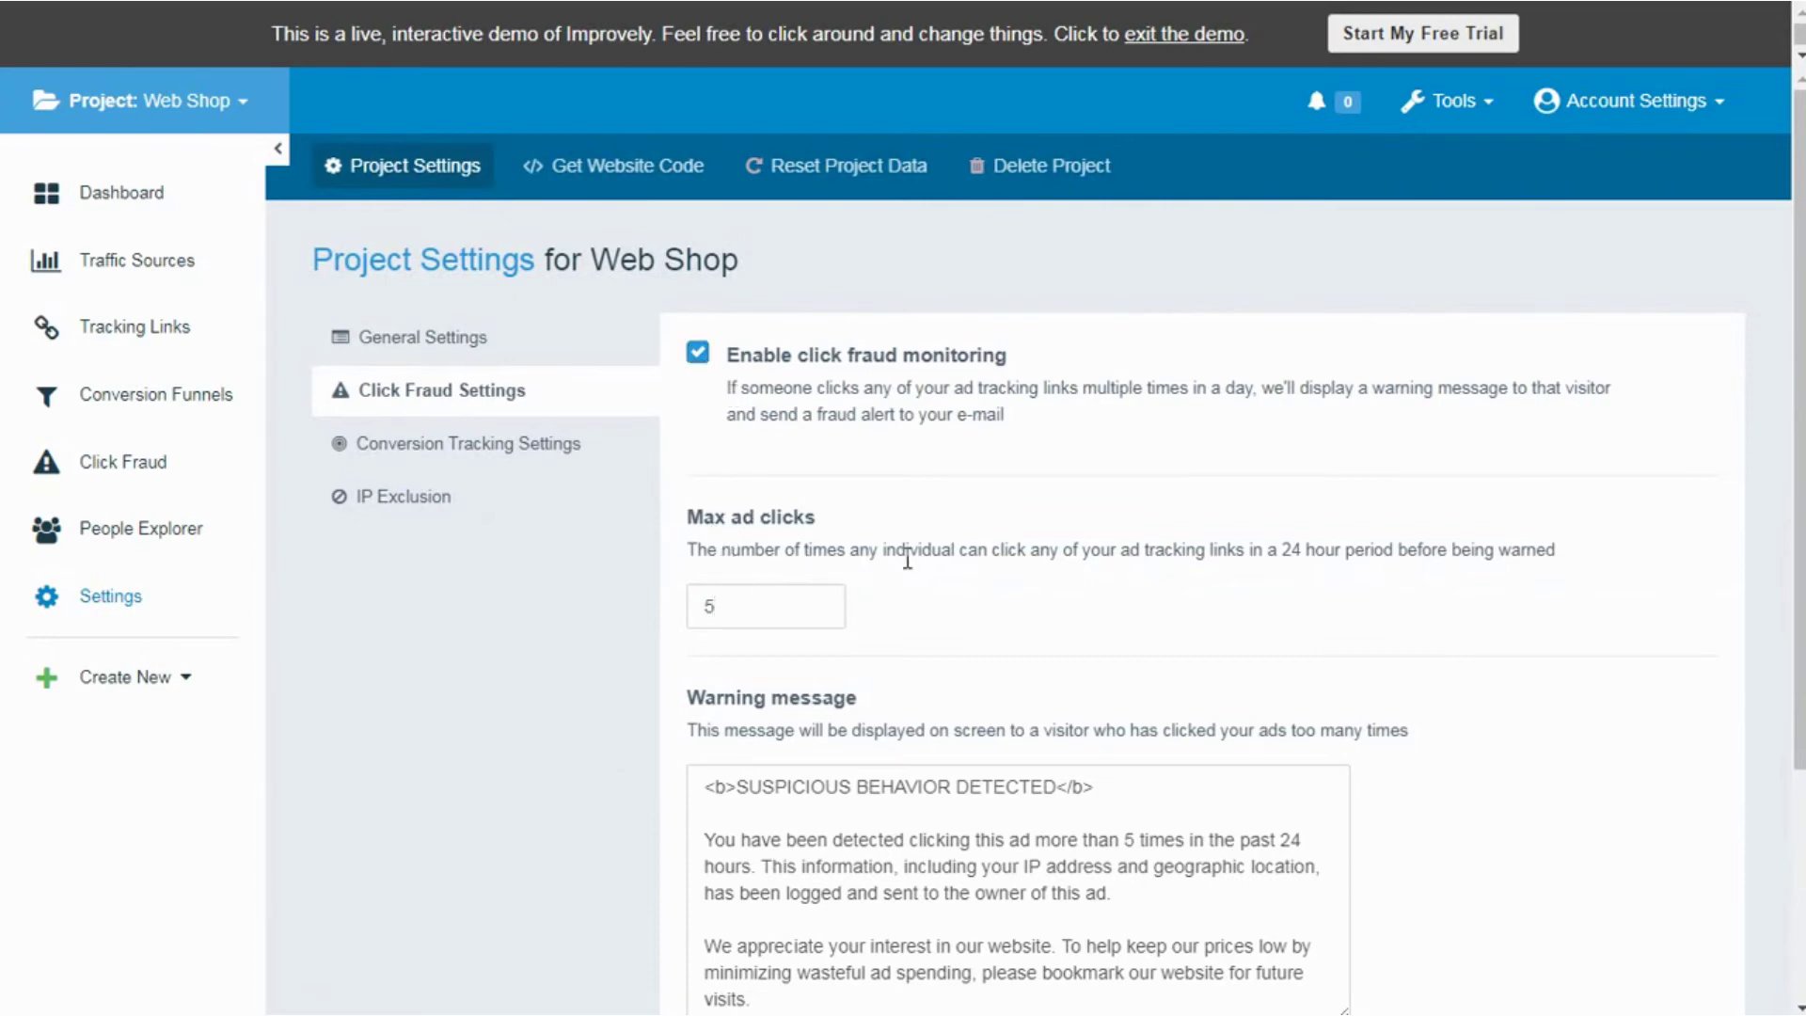
{"action": "scroll", "coordinate": [907, 561], "scroll_direction": "down", "scroll_amount": 2}
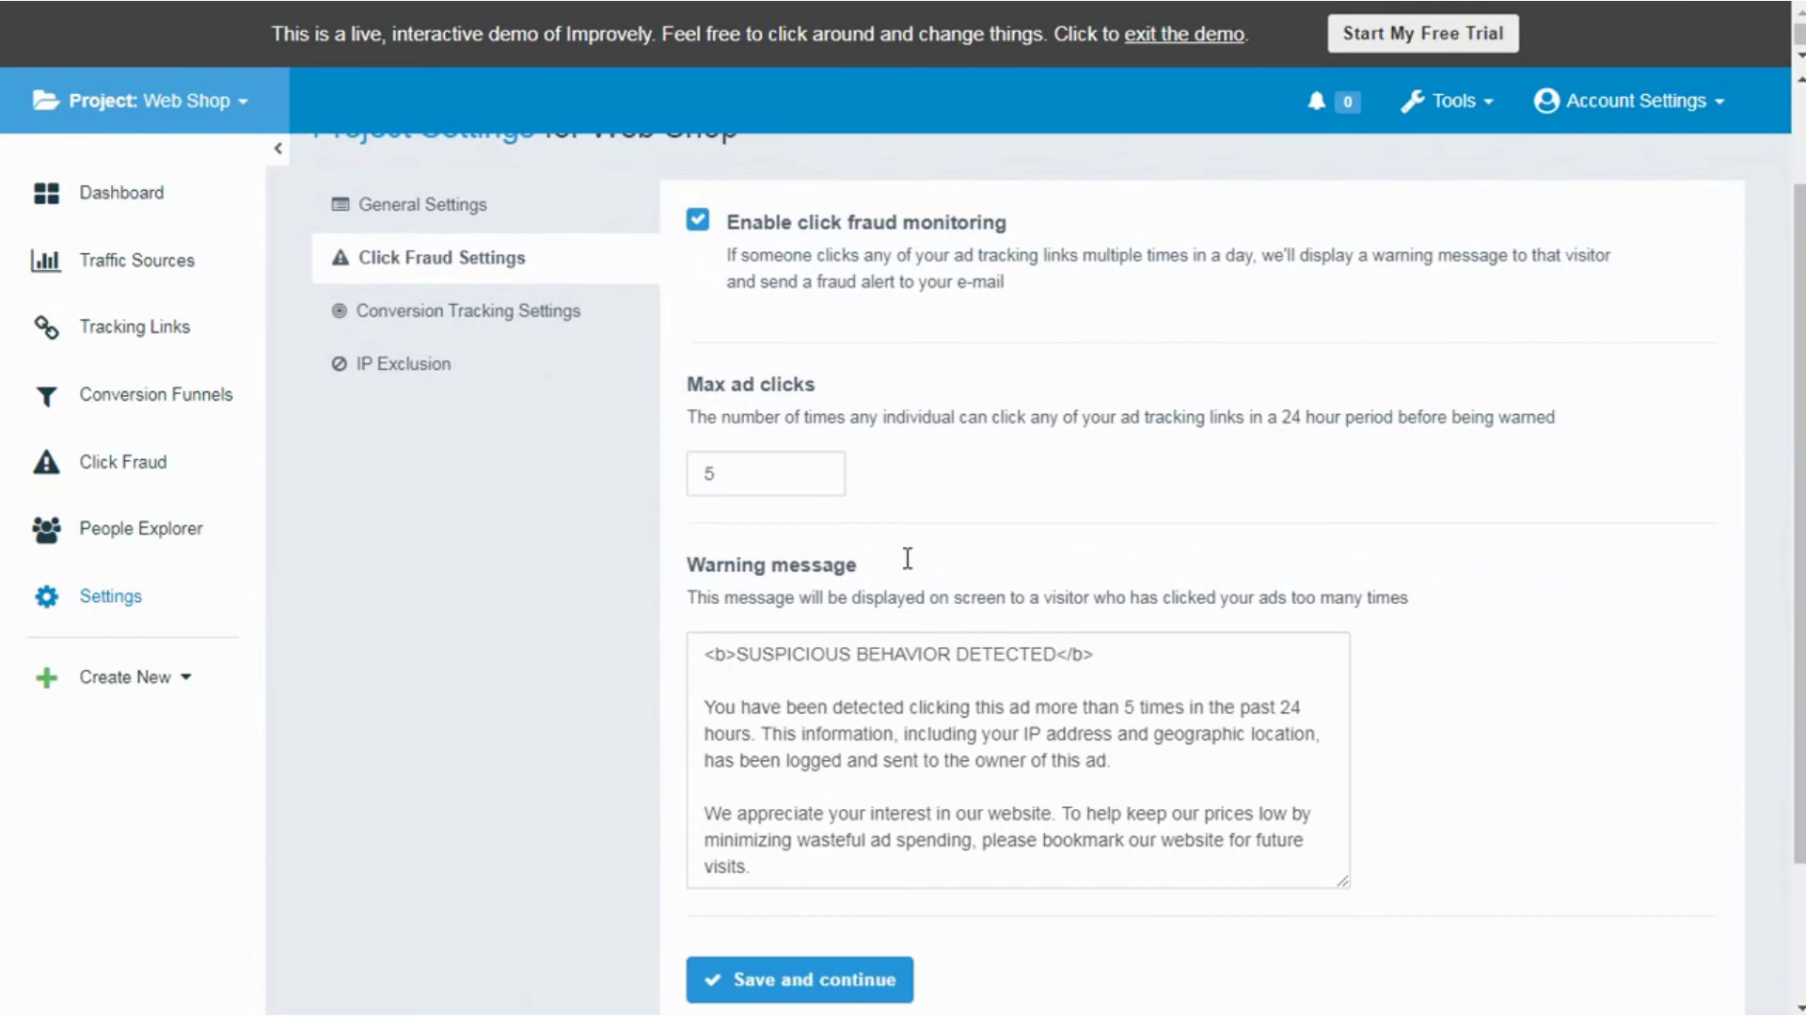
{"action": "scroll", "coordinate": [907, 558], "scroll_direction": "up", "scroll_amount": 2}
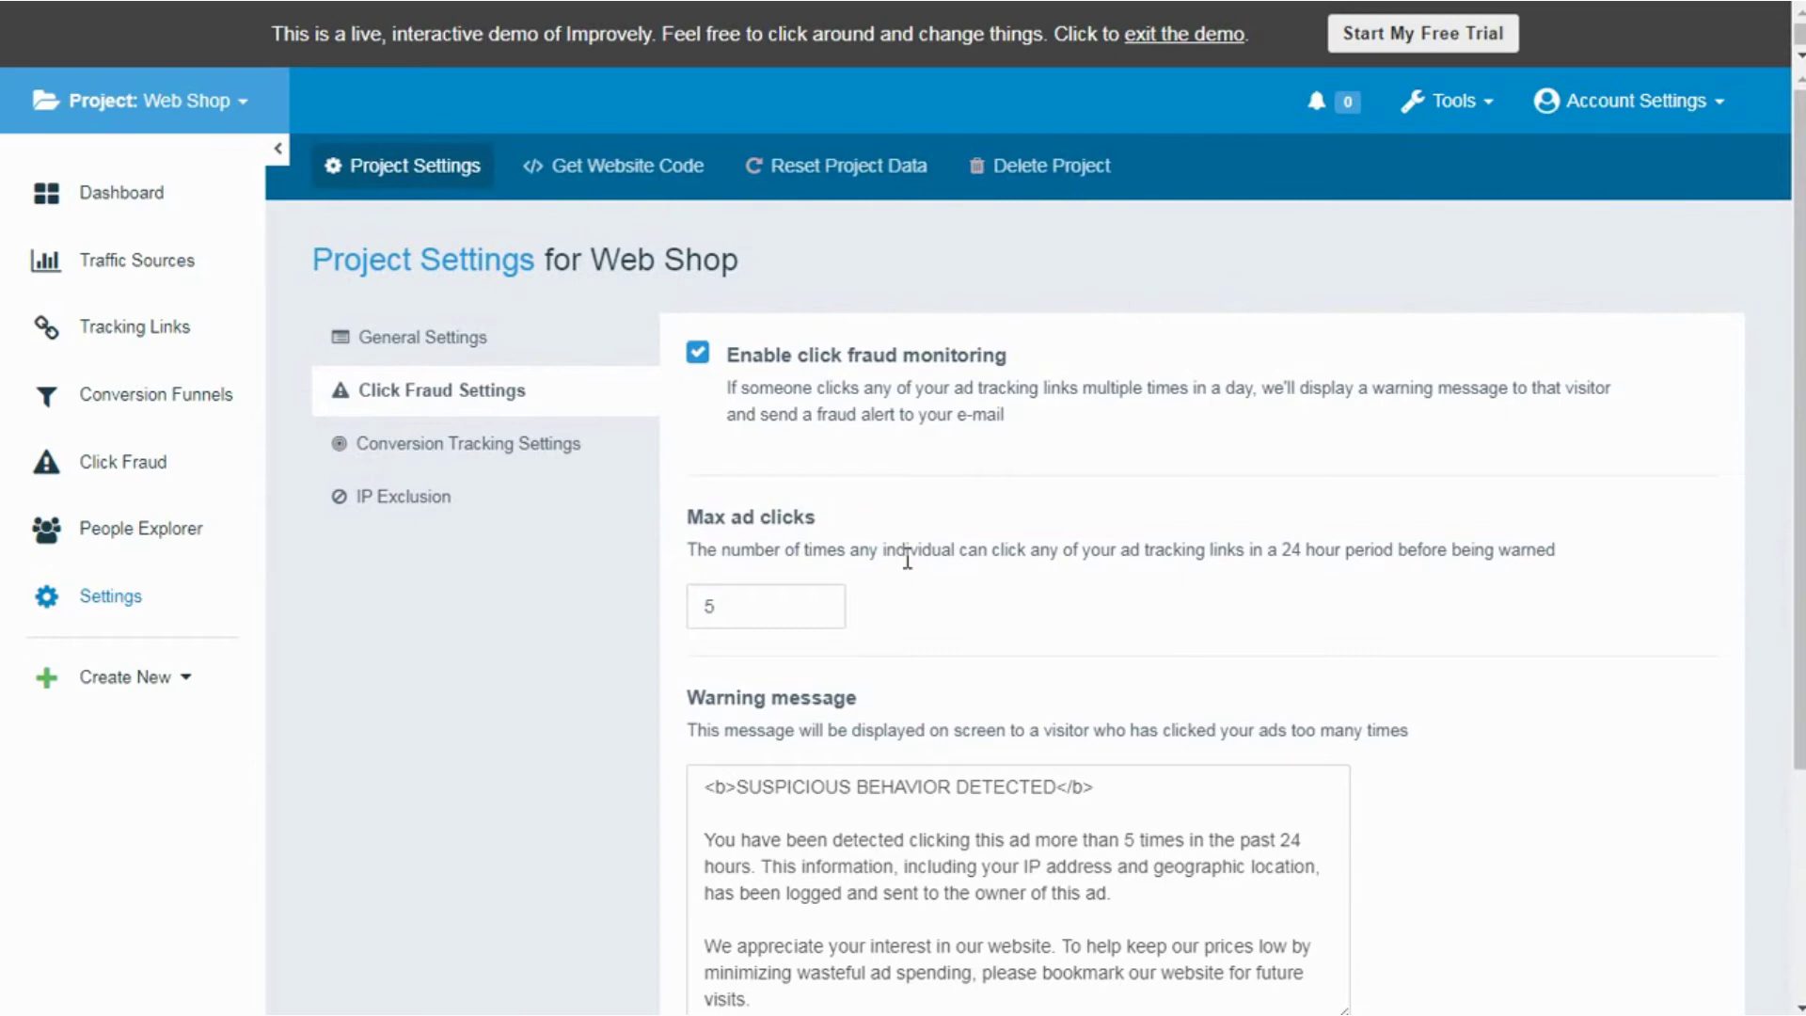
{"action": "scroll", "coordinate": [908, 561], "scroll_direction": "down", "scroll_amount": 3}
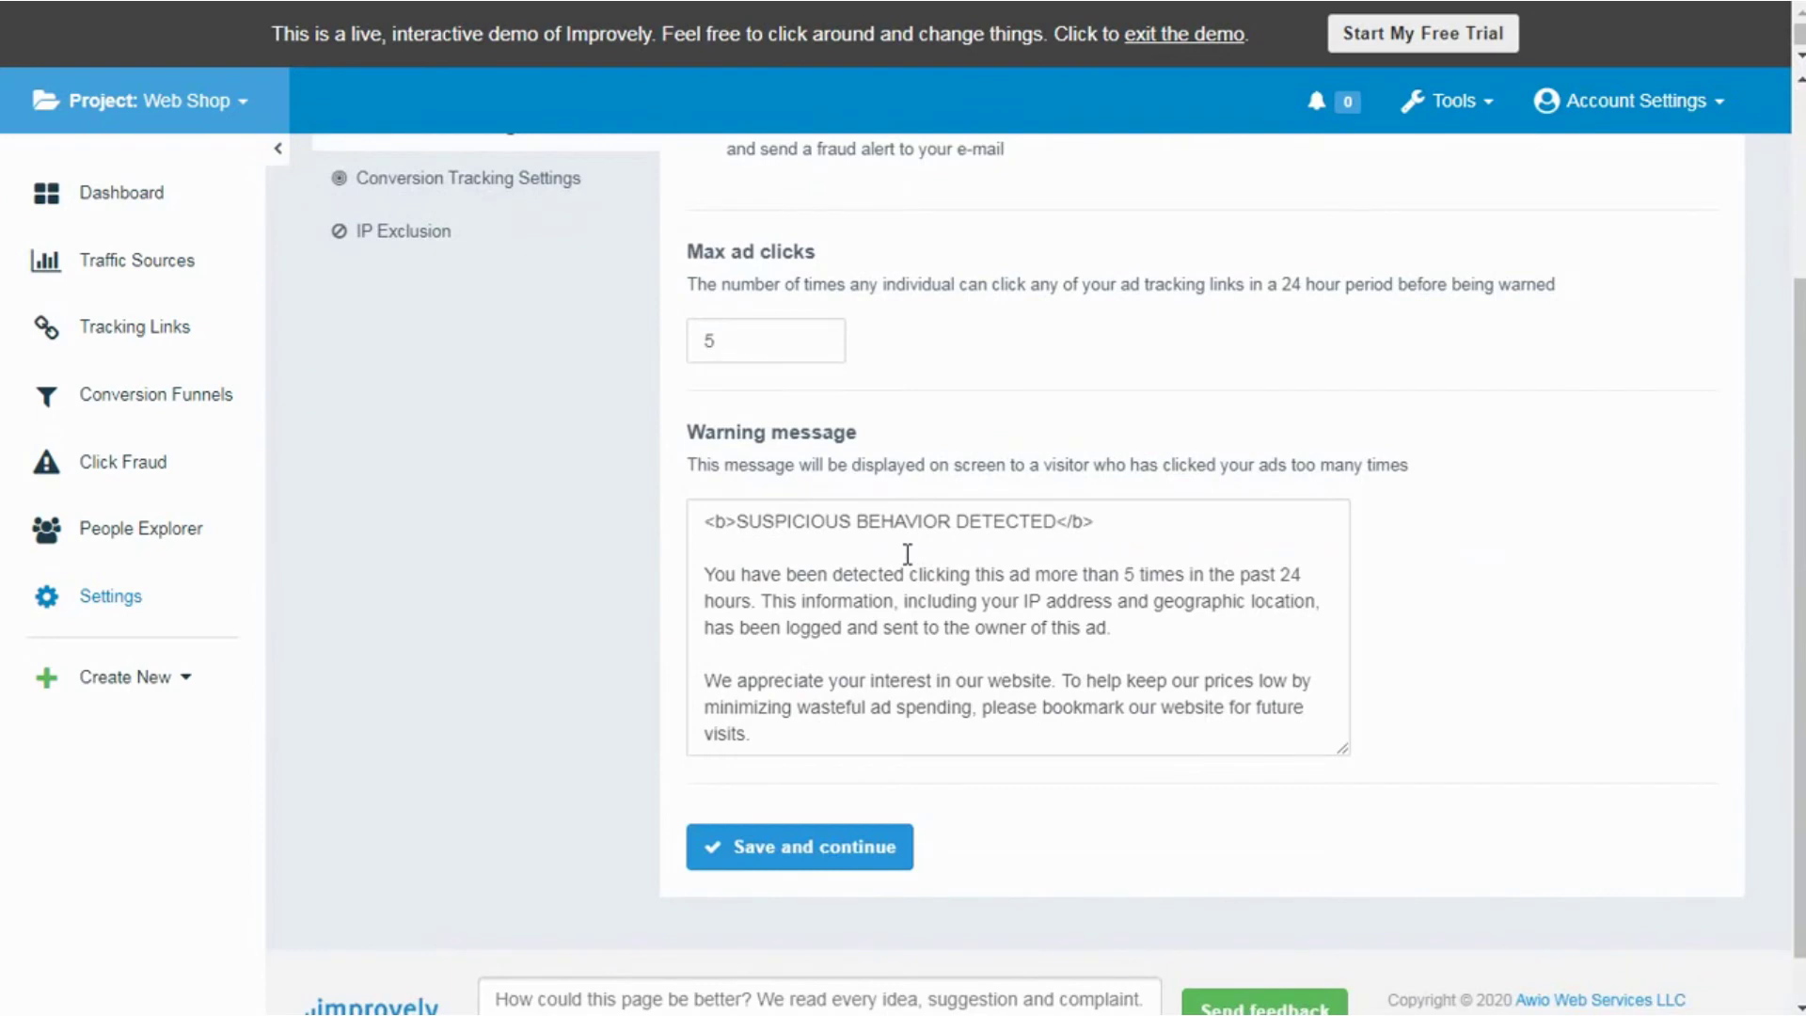
{"action": "scroll", "coordinate": [908, 555], "scroll_direction": "up", "scroll_amount": 2}
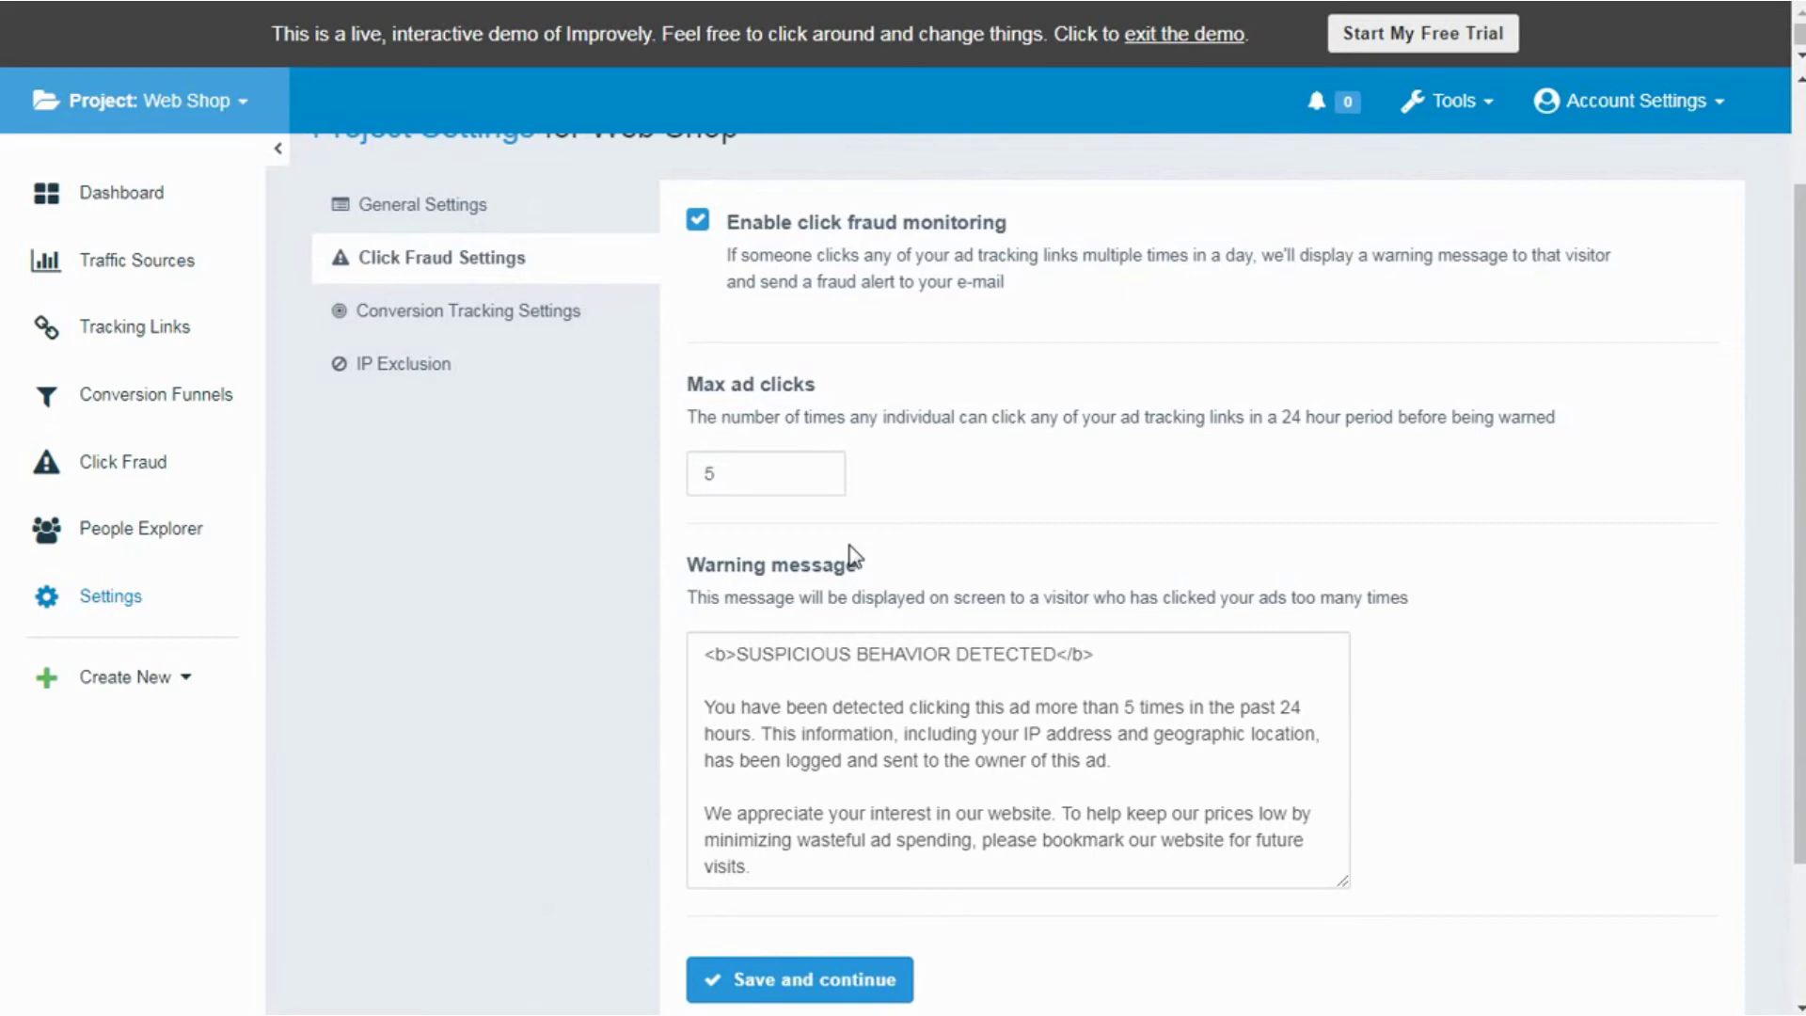
Go from Tracking Links through Tracking Link Settings to the Affiliate Outlinks list with /searchsubmission.
{"action": "left_click", "coordinate": [106, 330]}
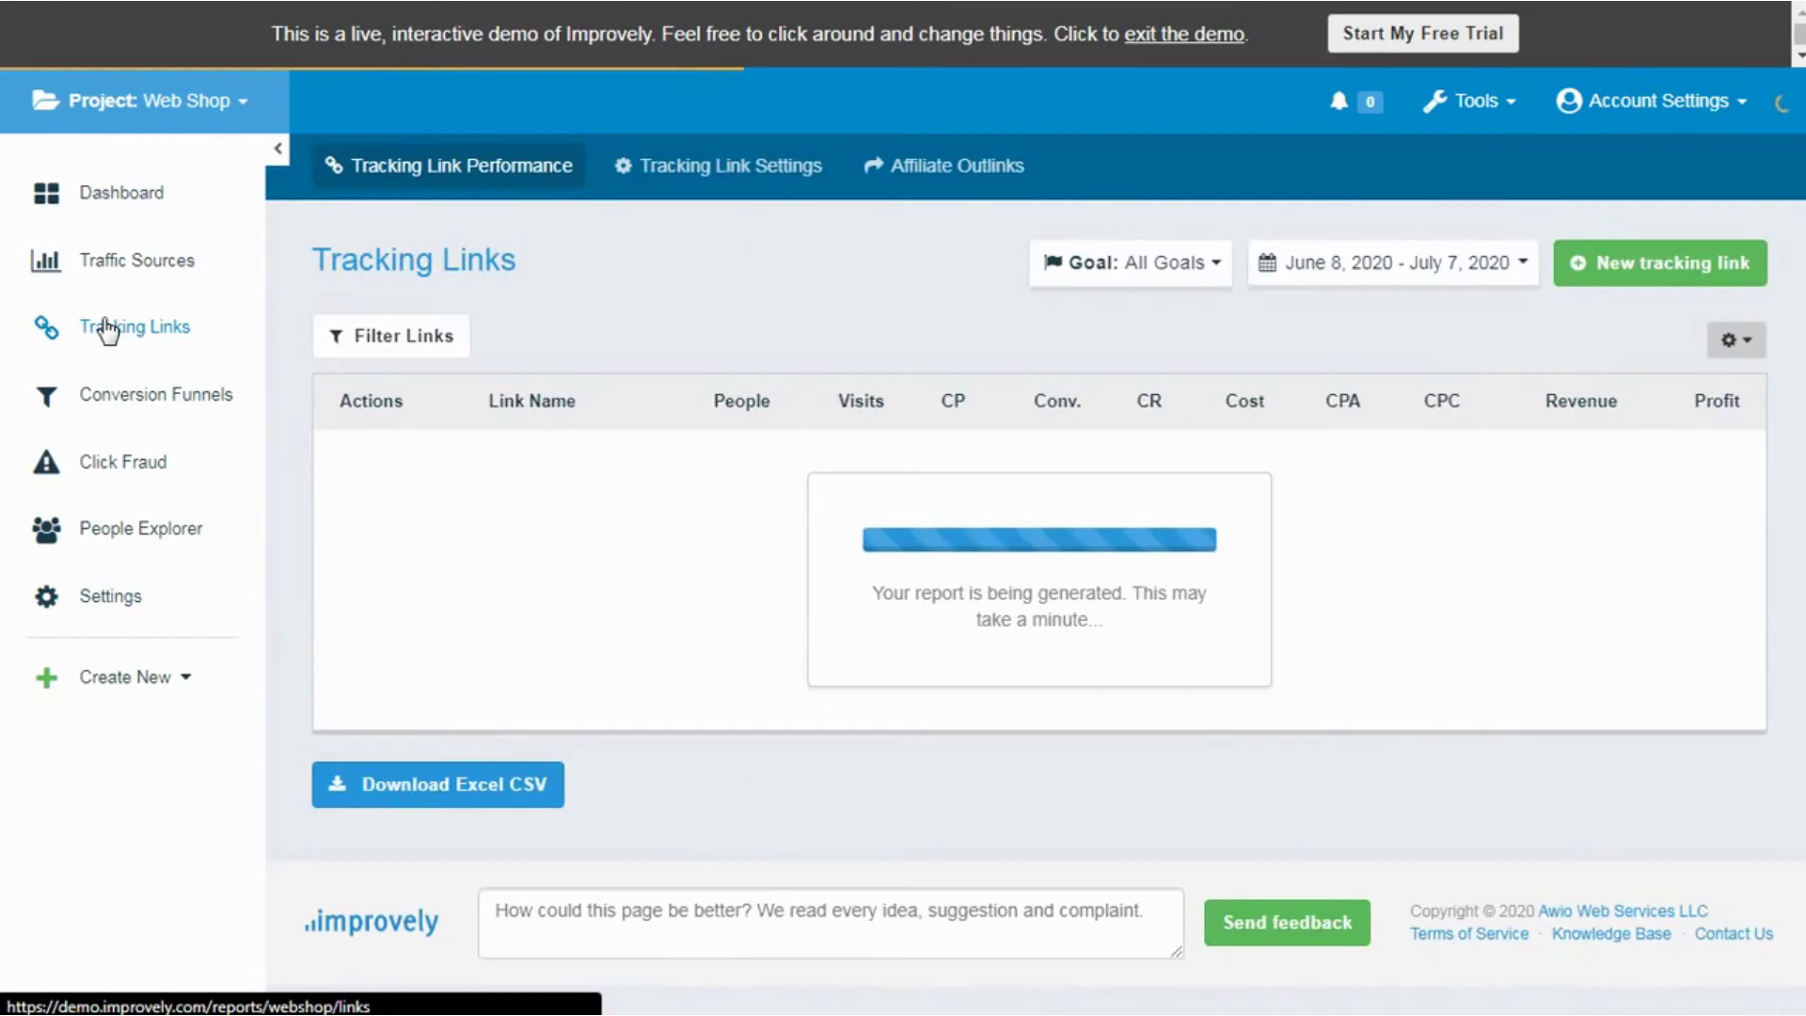
{"action": "left_click", "coordinate": [706, 169]}
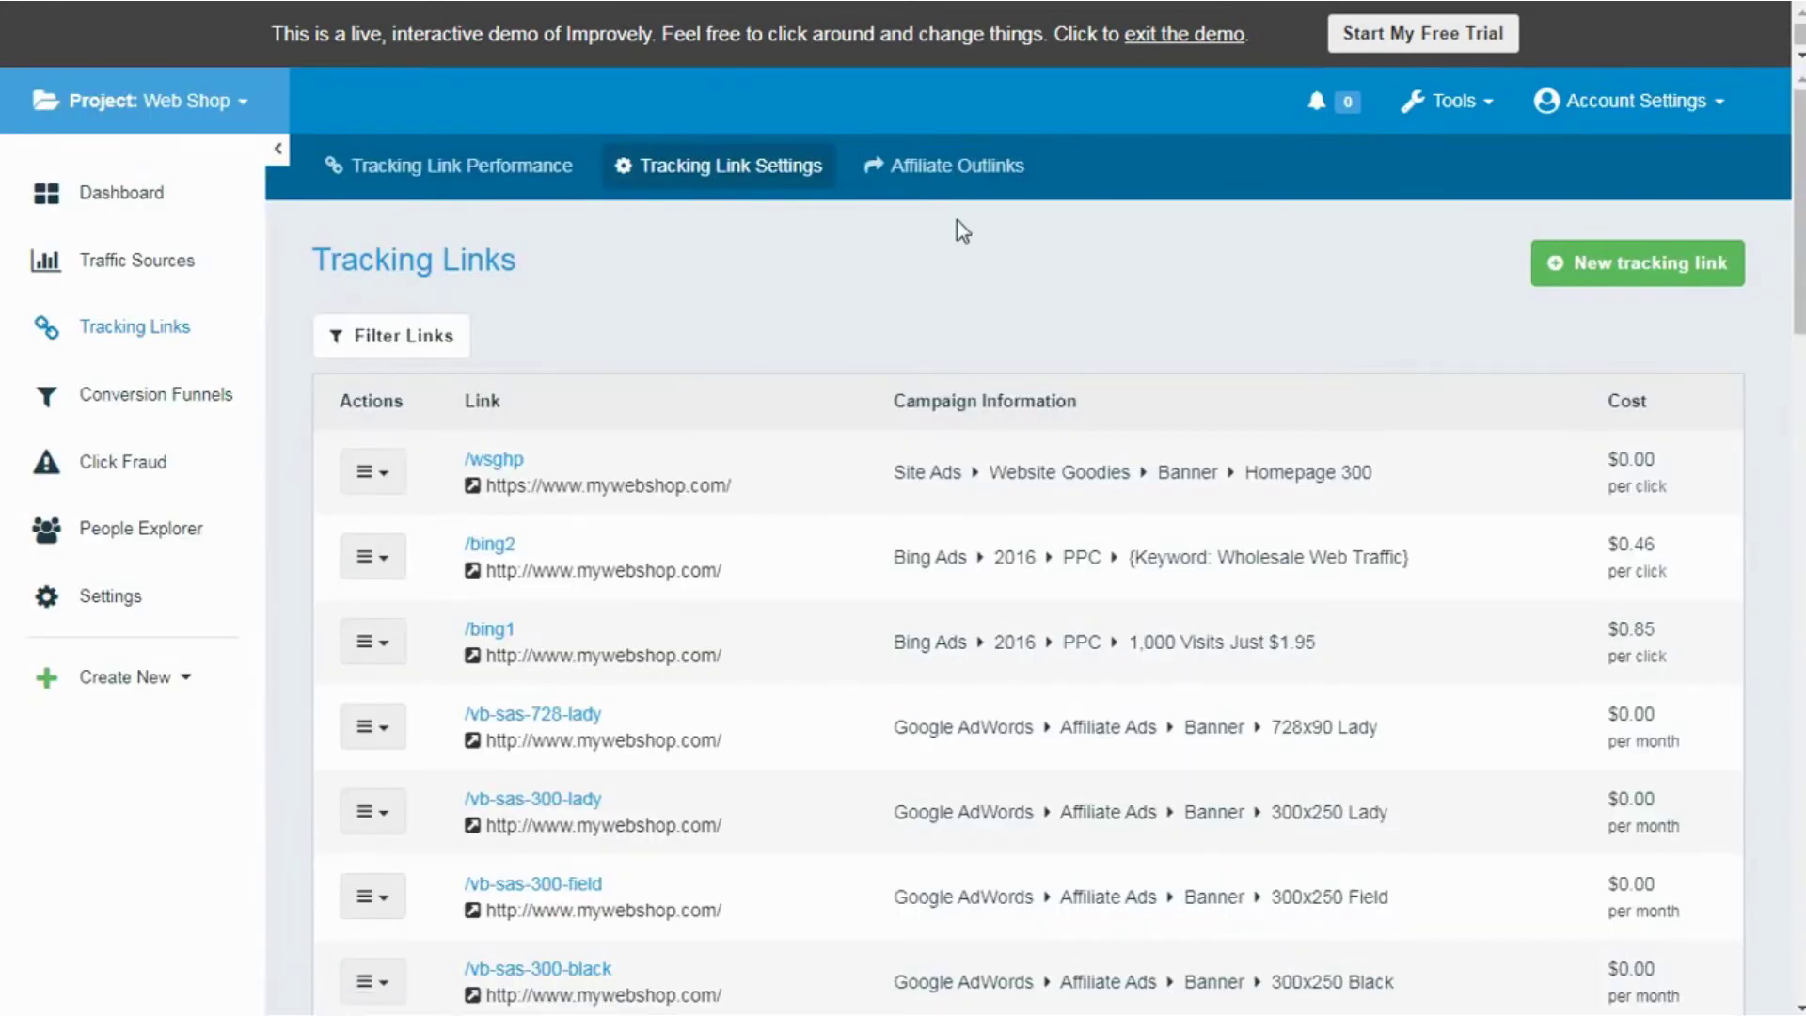
{"action": "left_click", "coordinate": [930, 166]}
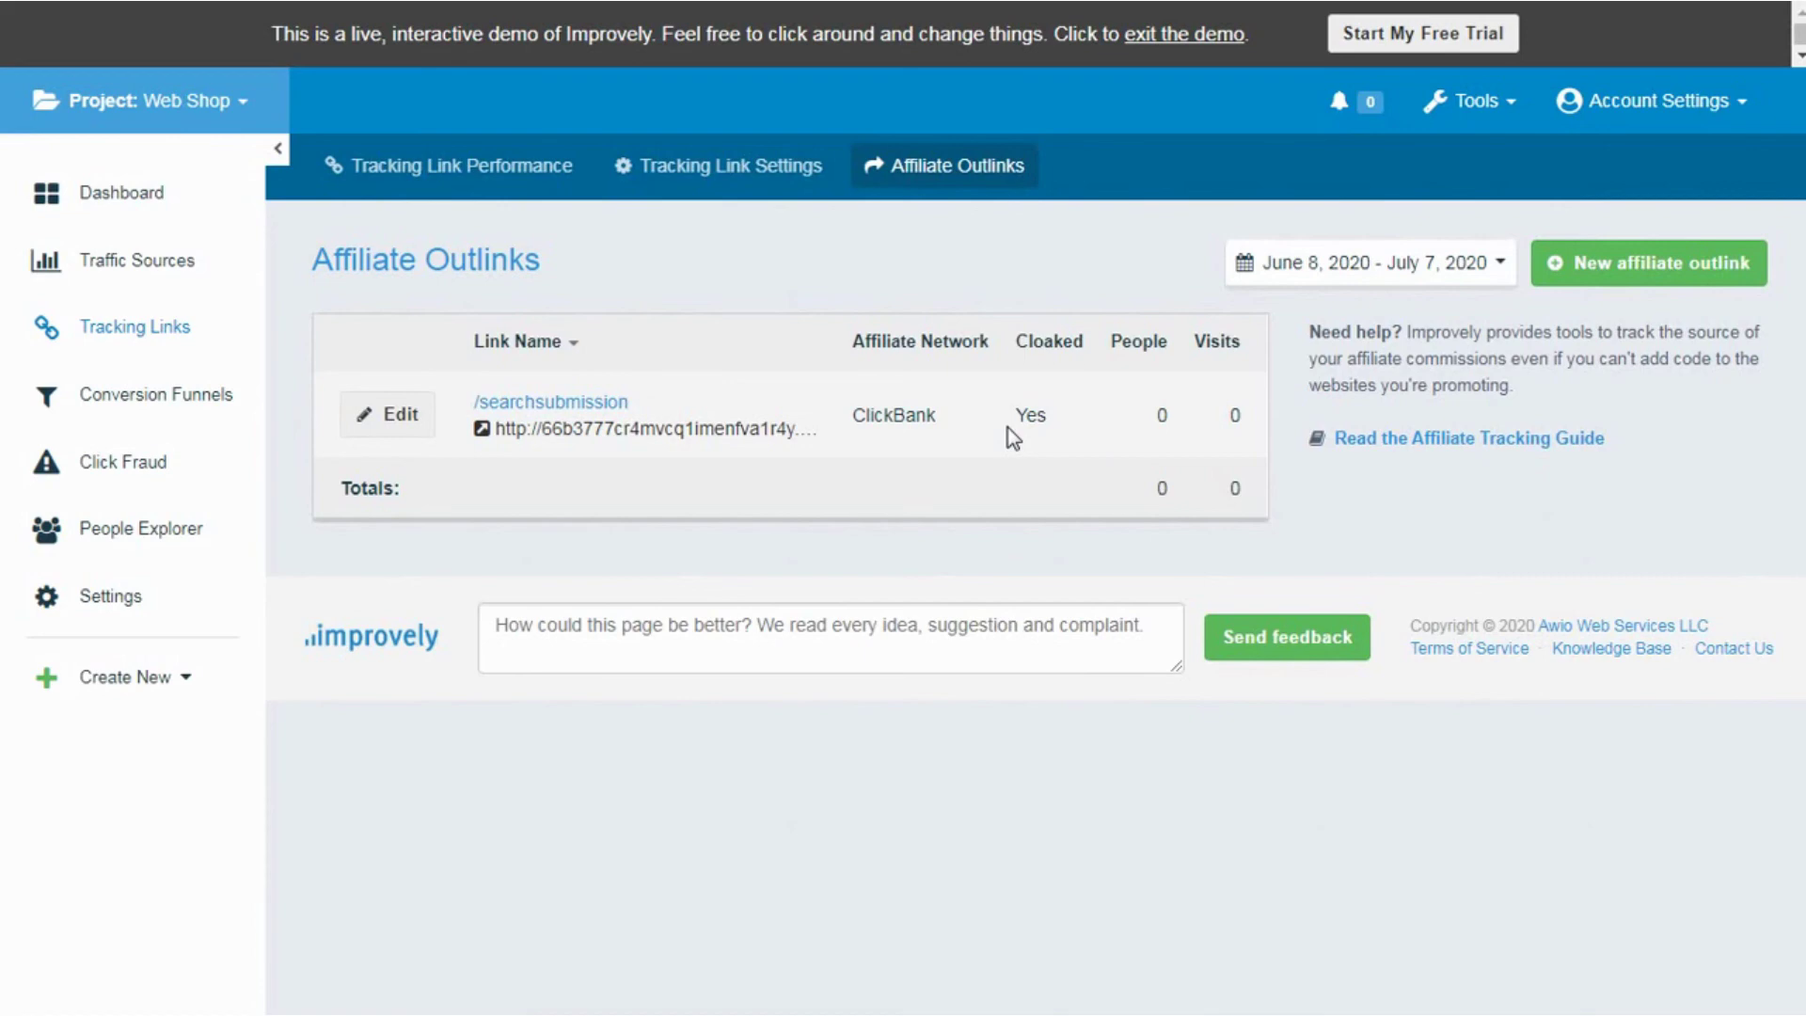
Return to the project Dashboard, then exit the demo to the pricing page.
{"action": "left_click", "coordinate": [149, 192]}
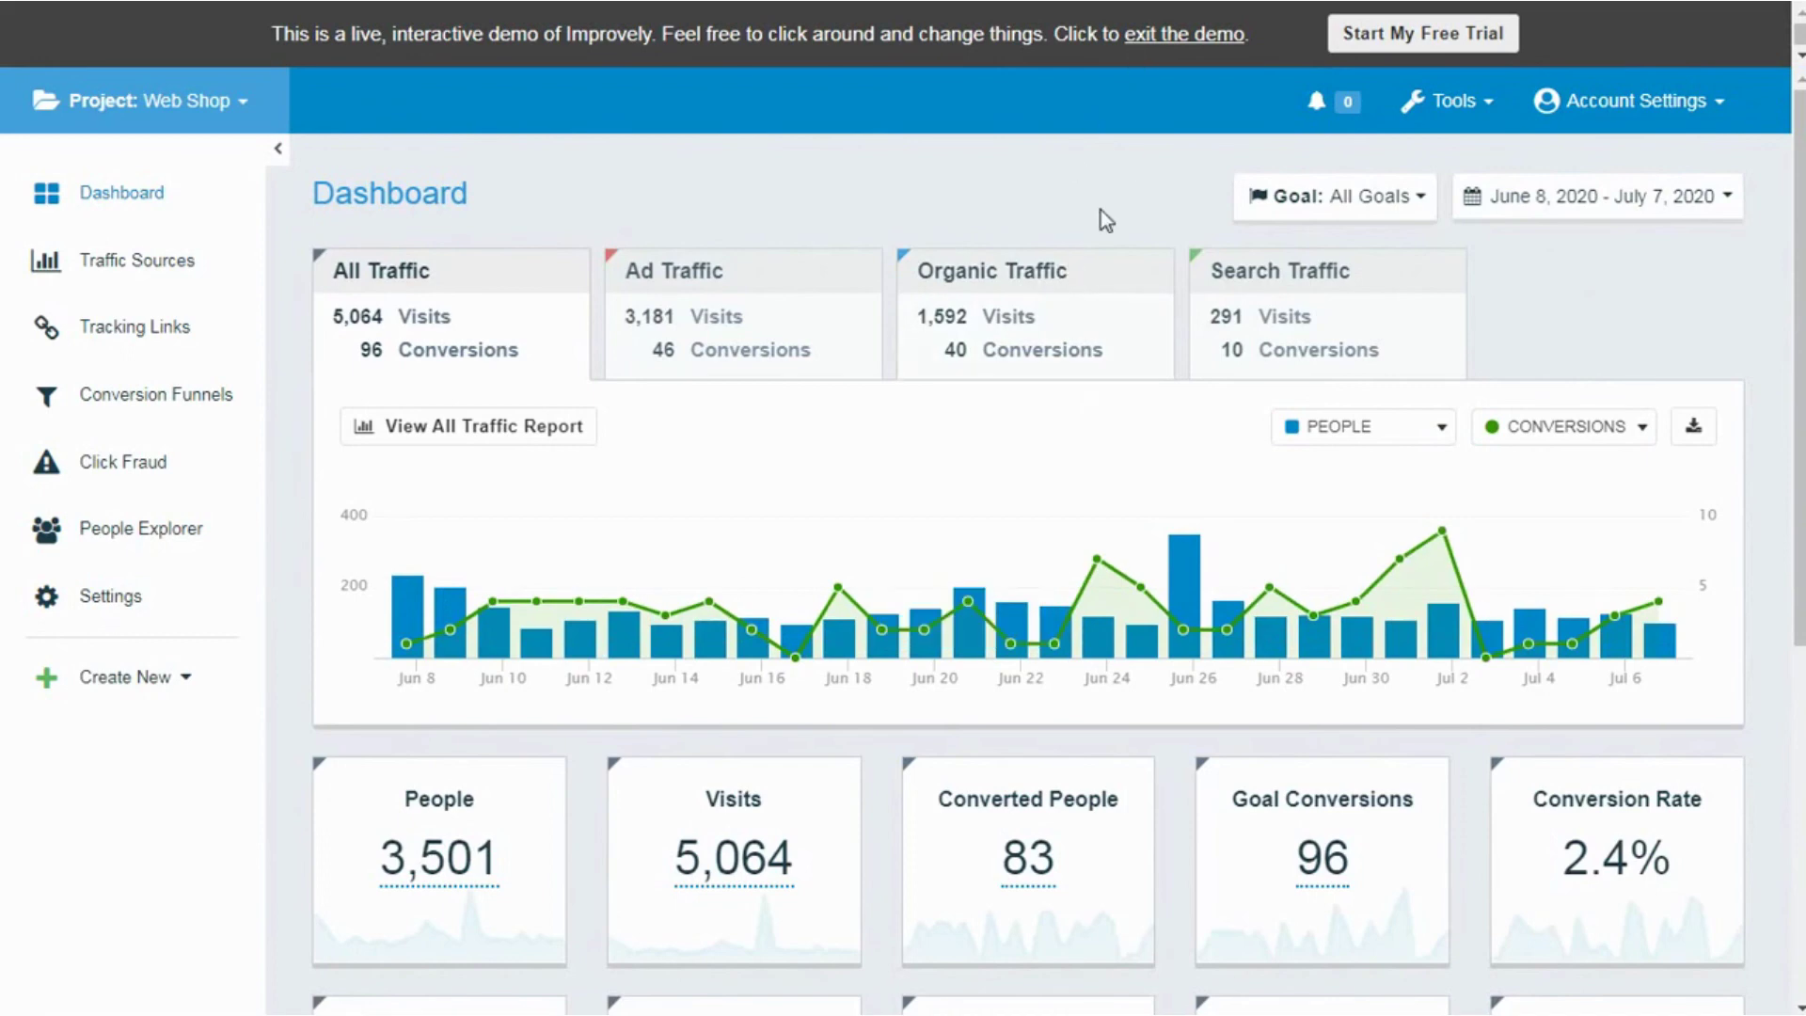
{"action": "left_click", "coordinate": [1165, 43]}
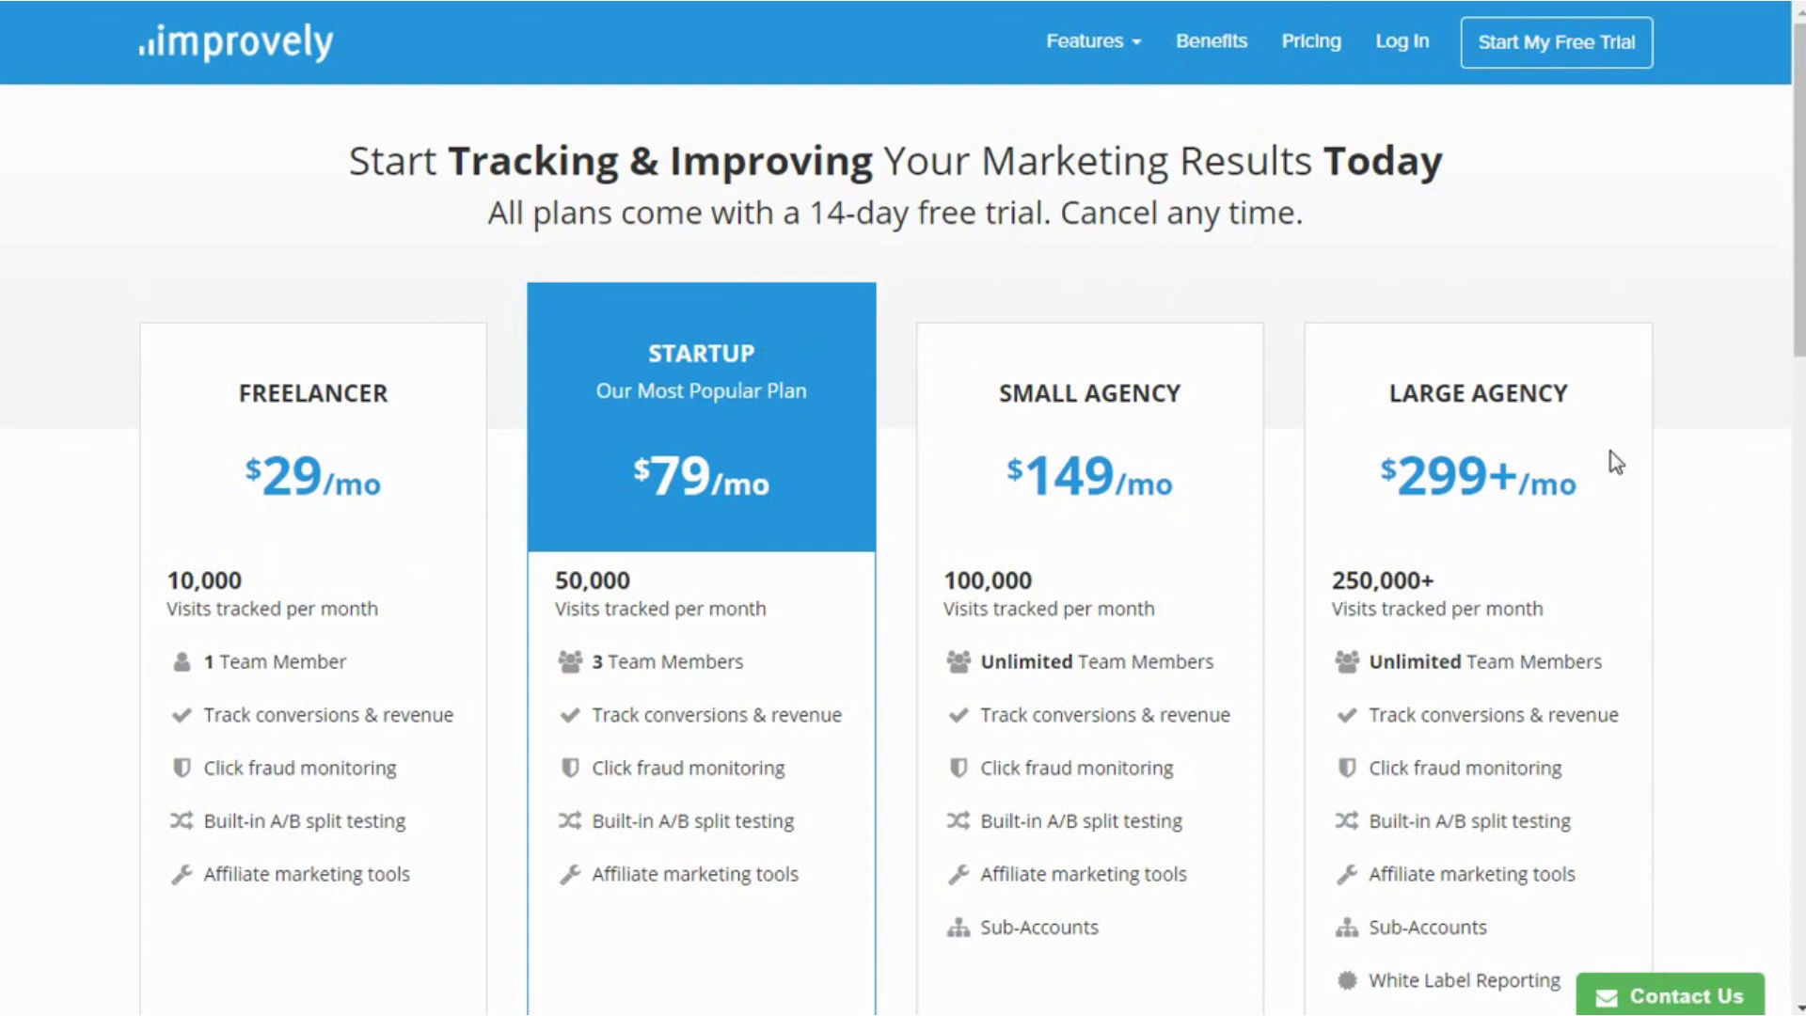
Look over the four pricing plans, then go to the Improvely homepage and browse it.
{"action": "scroll", "coordinate": [130, 419], "scroll_direction": "down", "scroll_amount": 3}
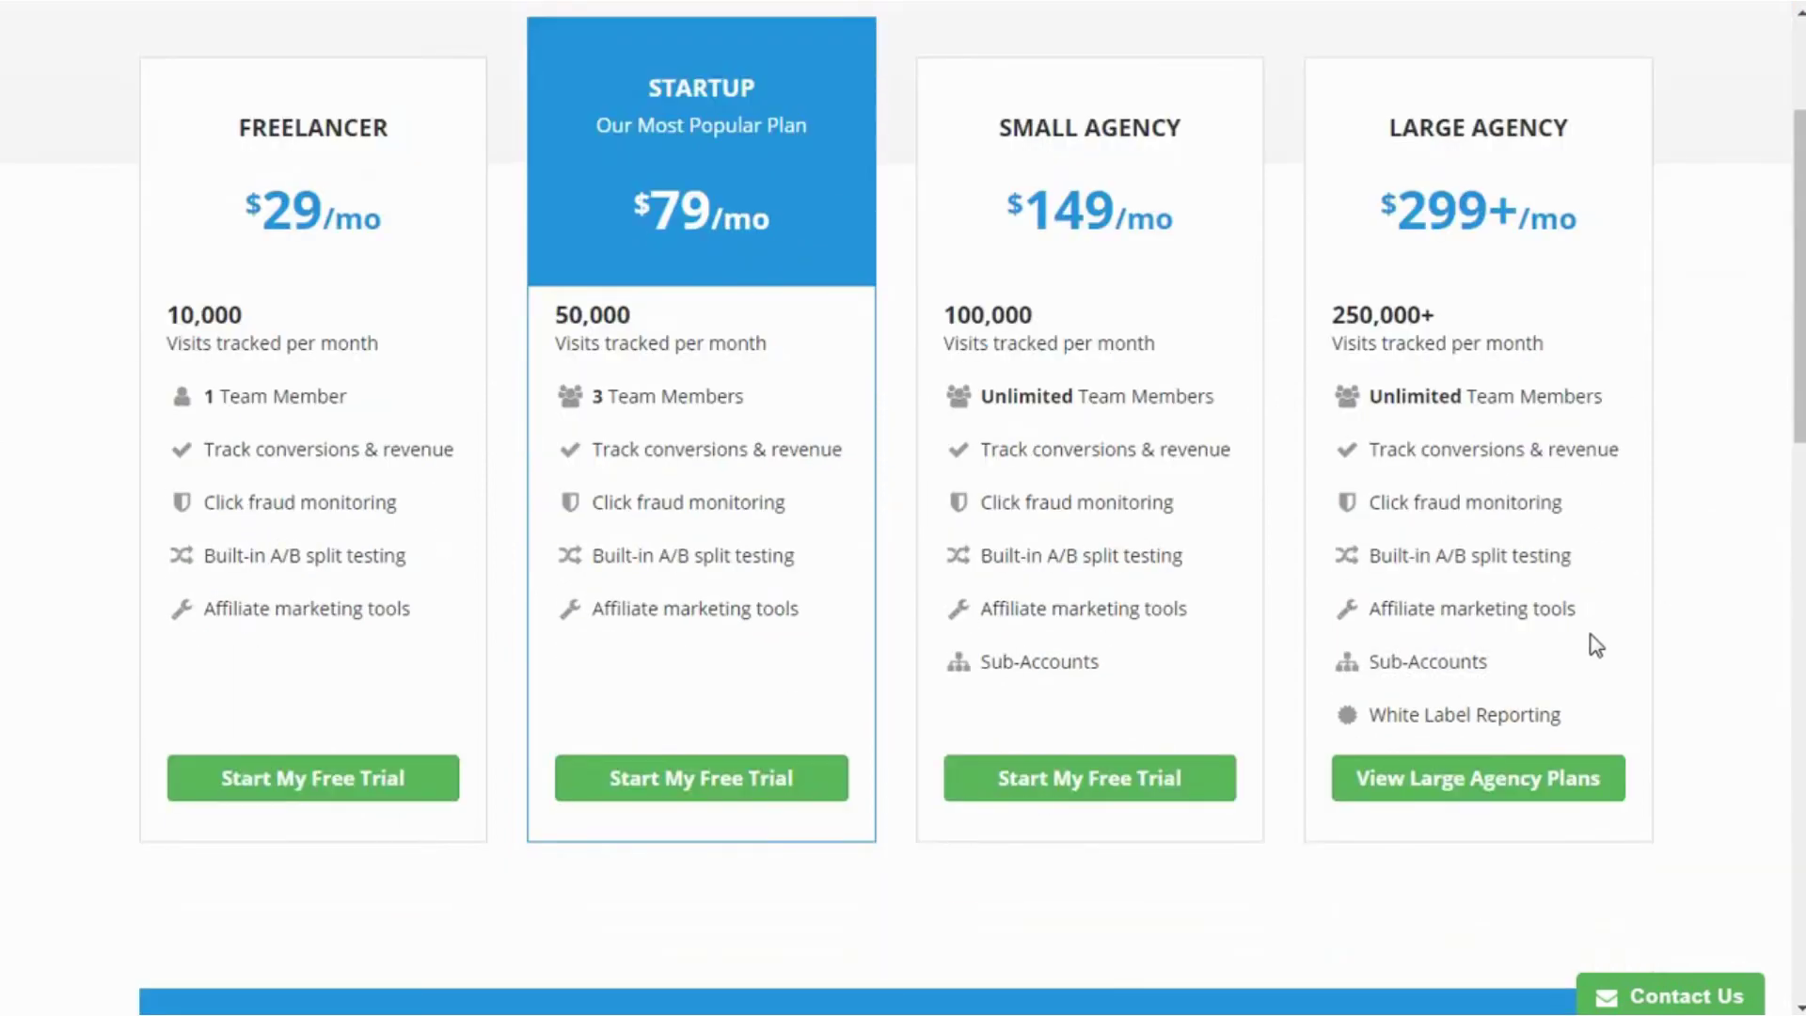
{"action": "scroll", "coordinate": [1577, 612], "scroll_direction": "up", "scroll_amount": 3}
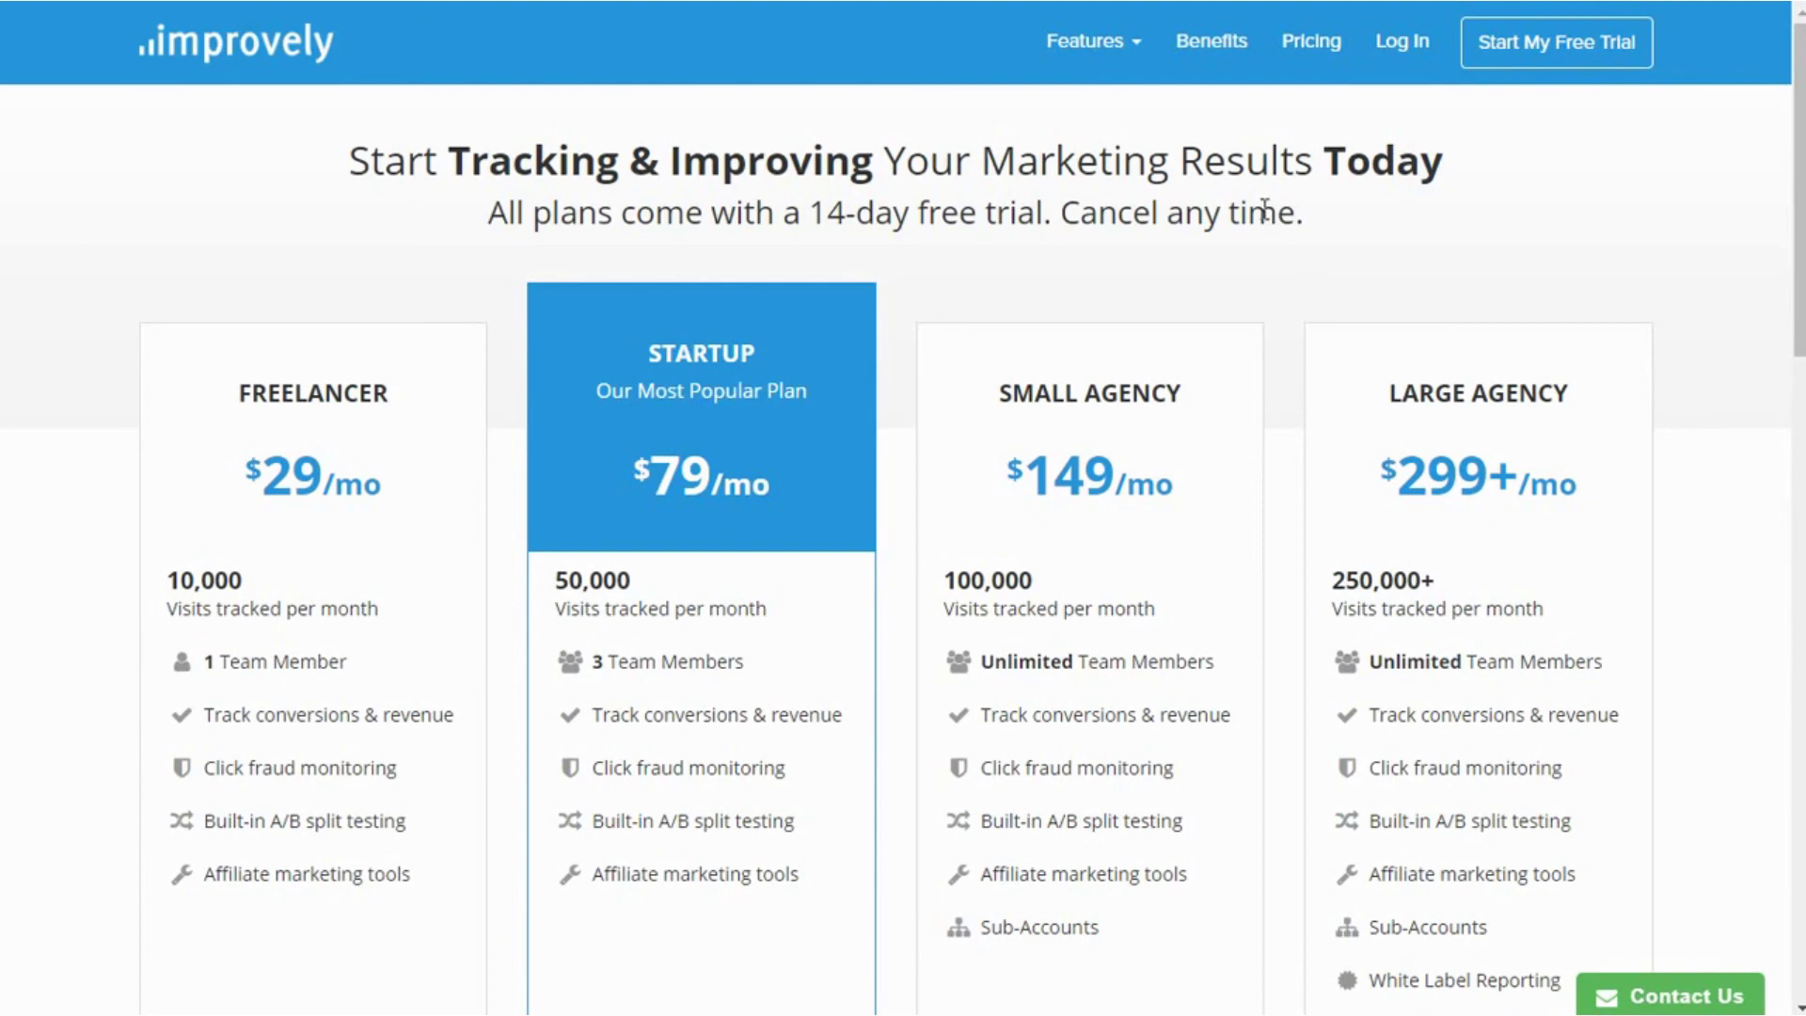
{"action": "left_click", "coordinate": [240, 73]}
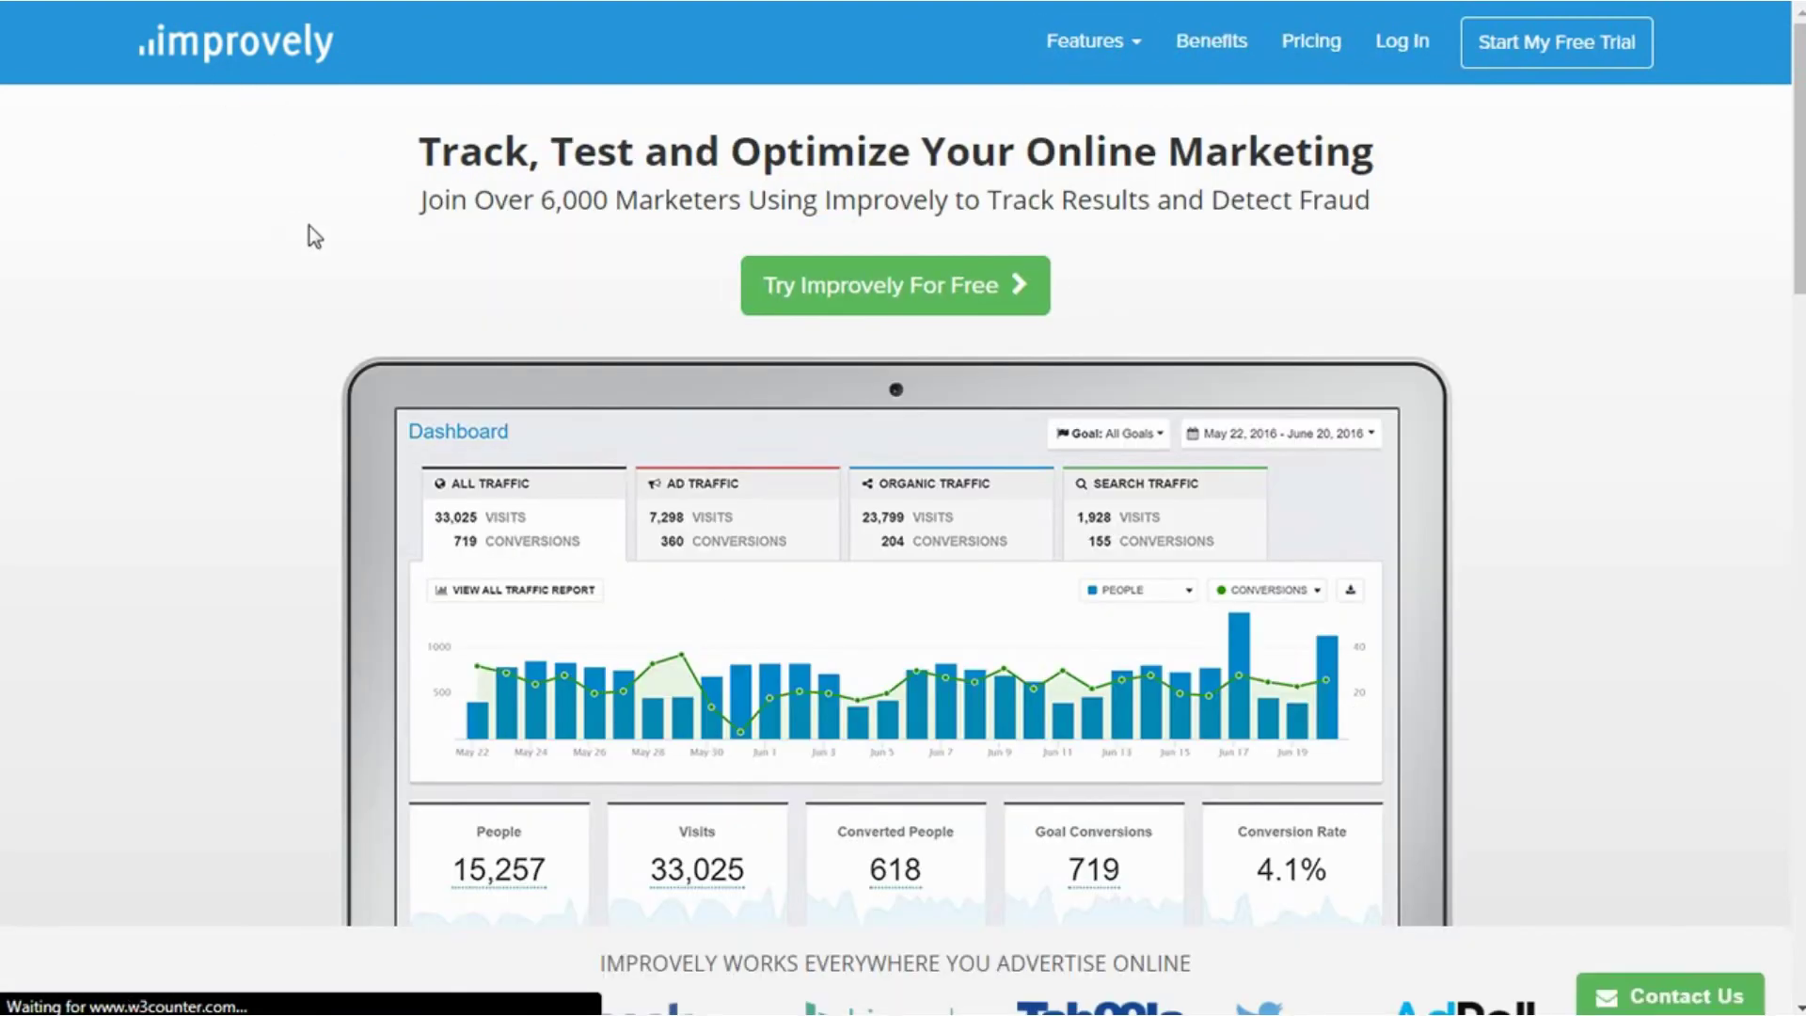
{"action": "scroll", "coordinate": [418, 329], "scroll_direction": "down", "scroll_amount": 2}
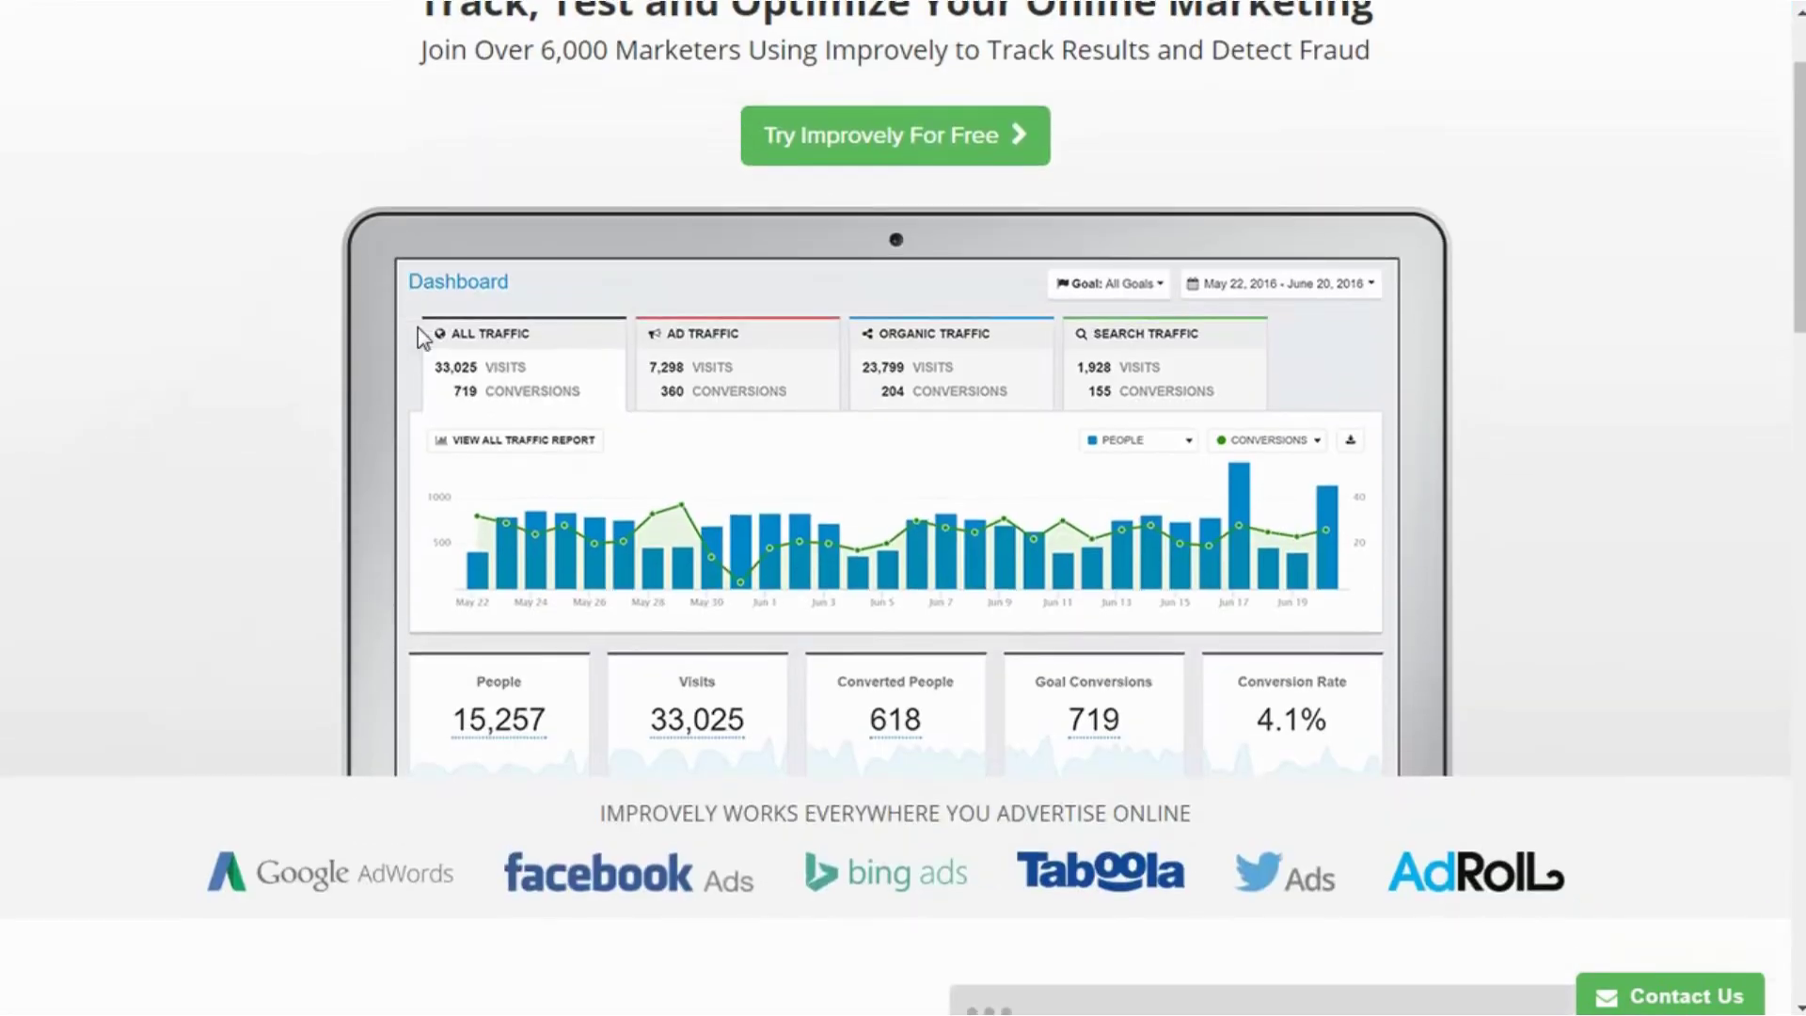
{"action": "scroll", "coordinate": [418, 329], "scroll_direction": "down", "scroll_amount": 15}
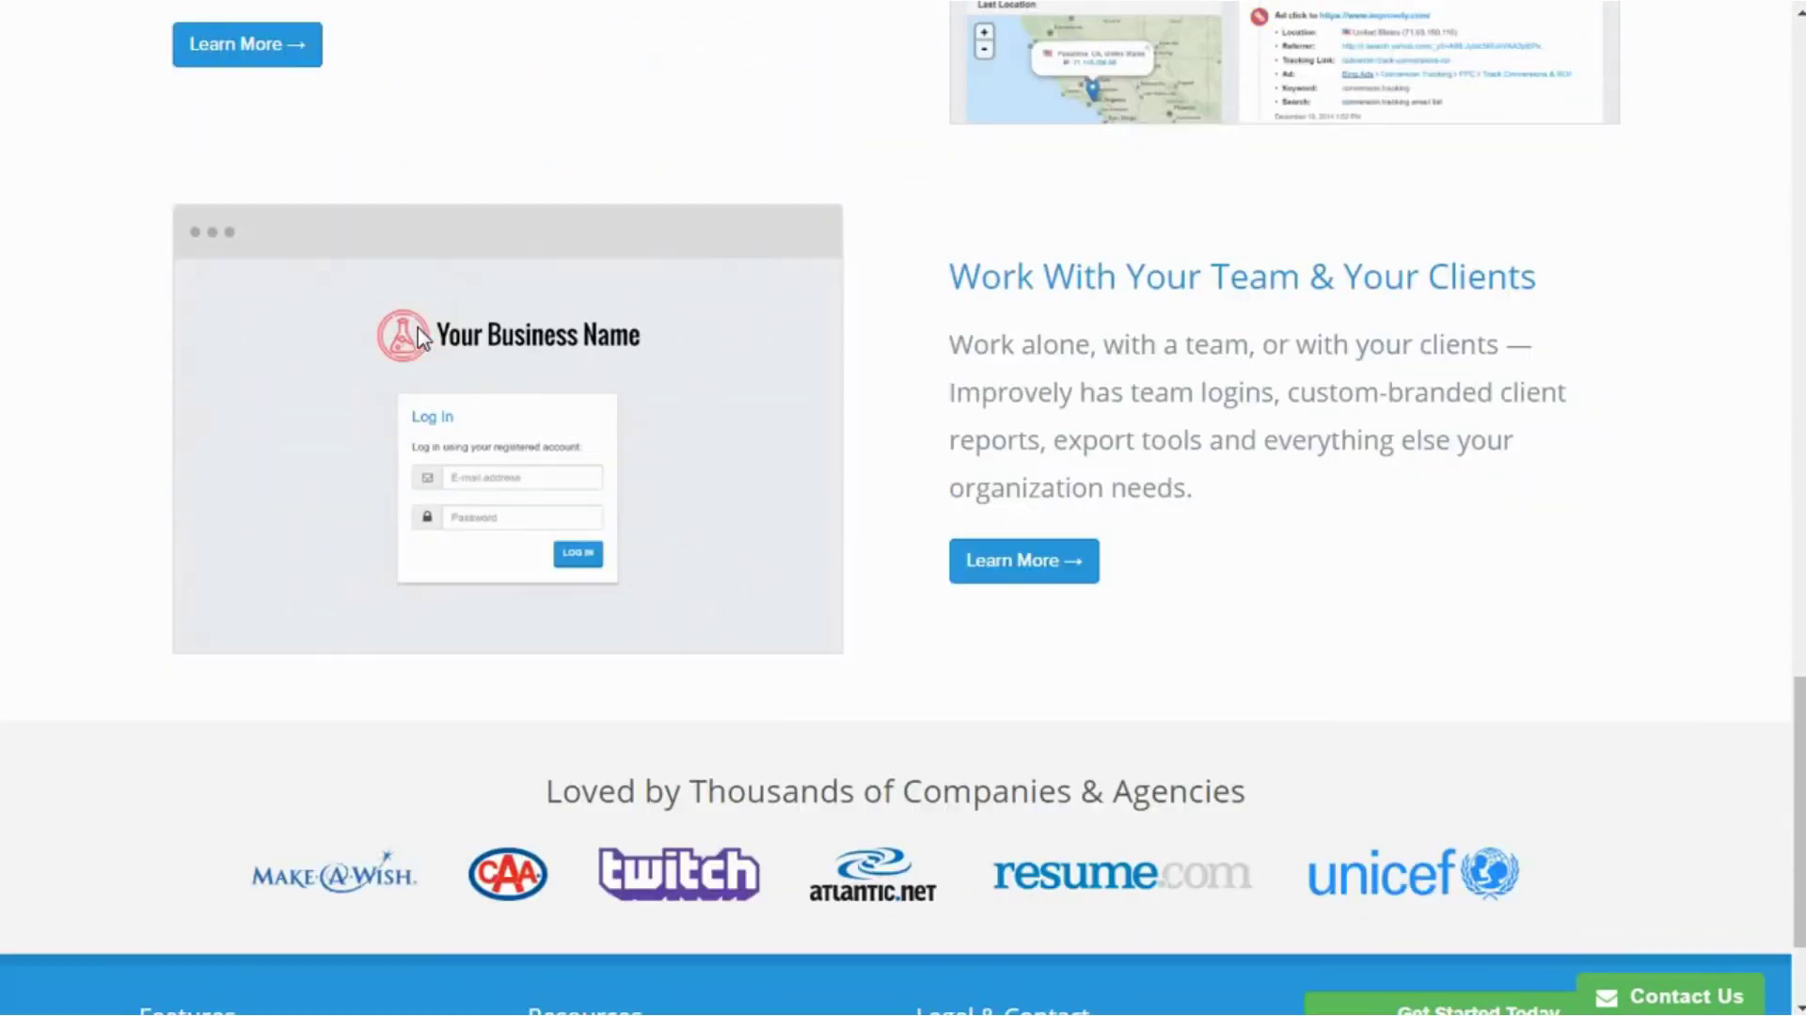
{"action": "scroll", "coordinate": [418, 327], "scroll_direction": "up", "scroll_amount": 18}
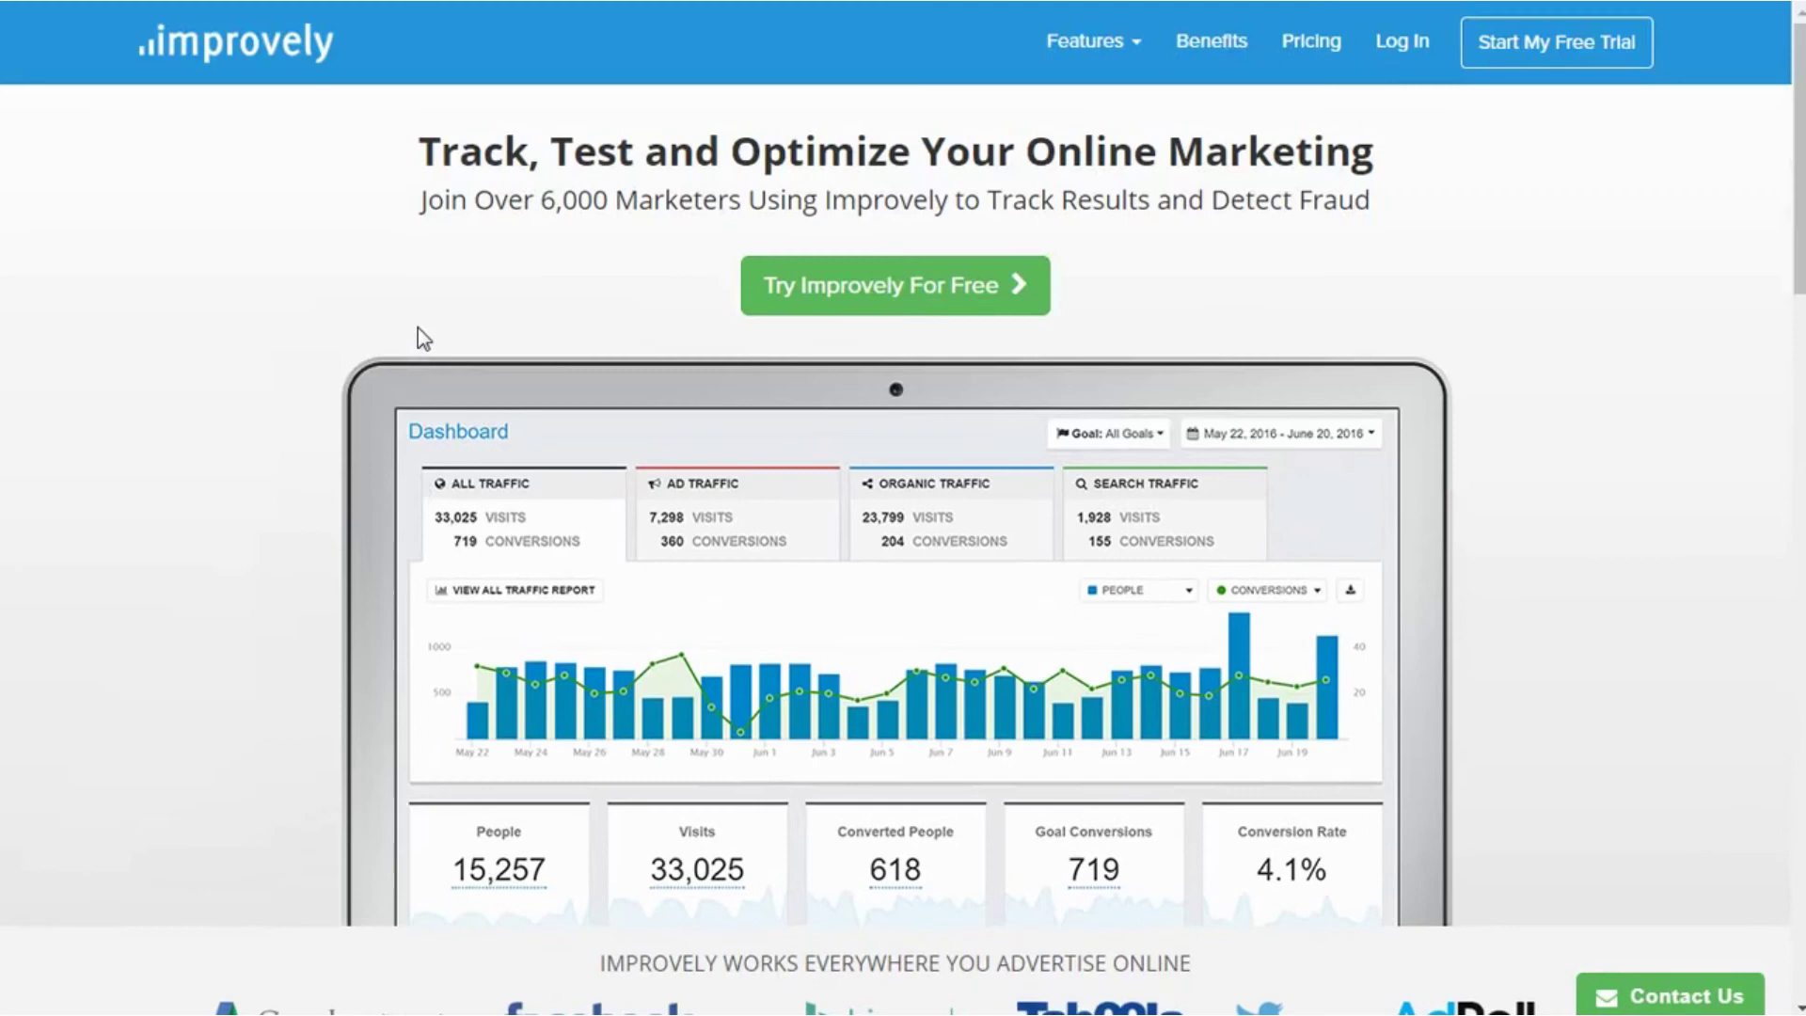